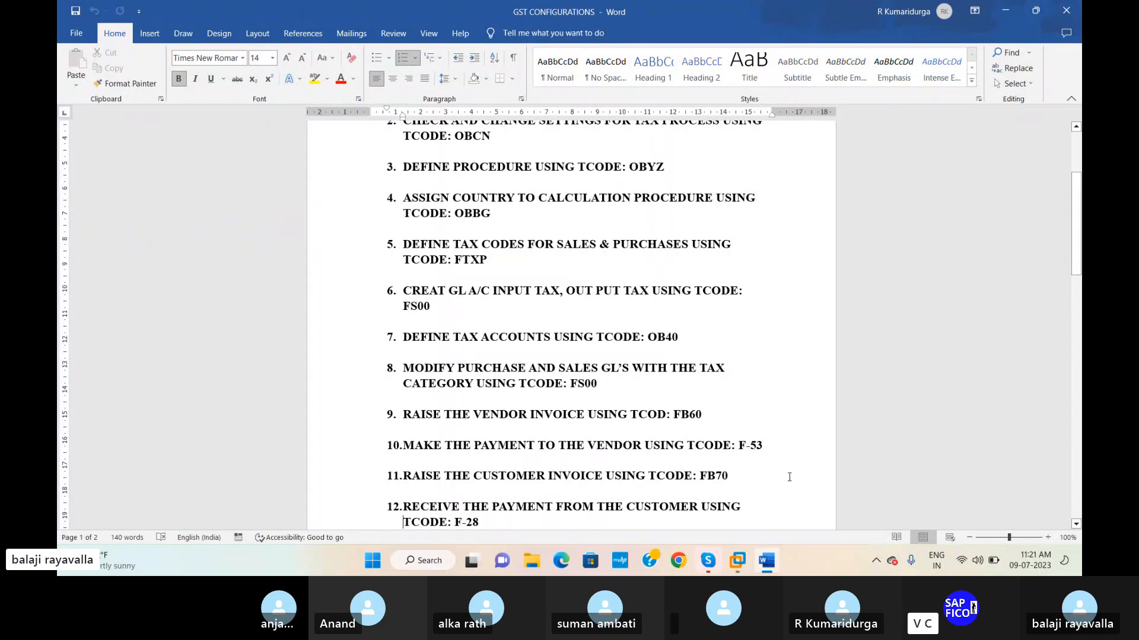
# Switch to the SAP session and open transaction FB60 with /NFB60 for entering a vendor invoice.
pyautogui.moveTo(737, 560)
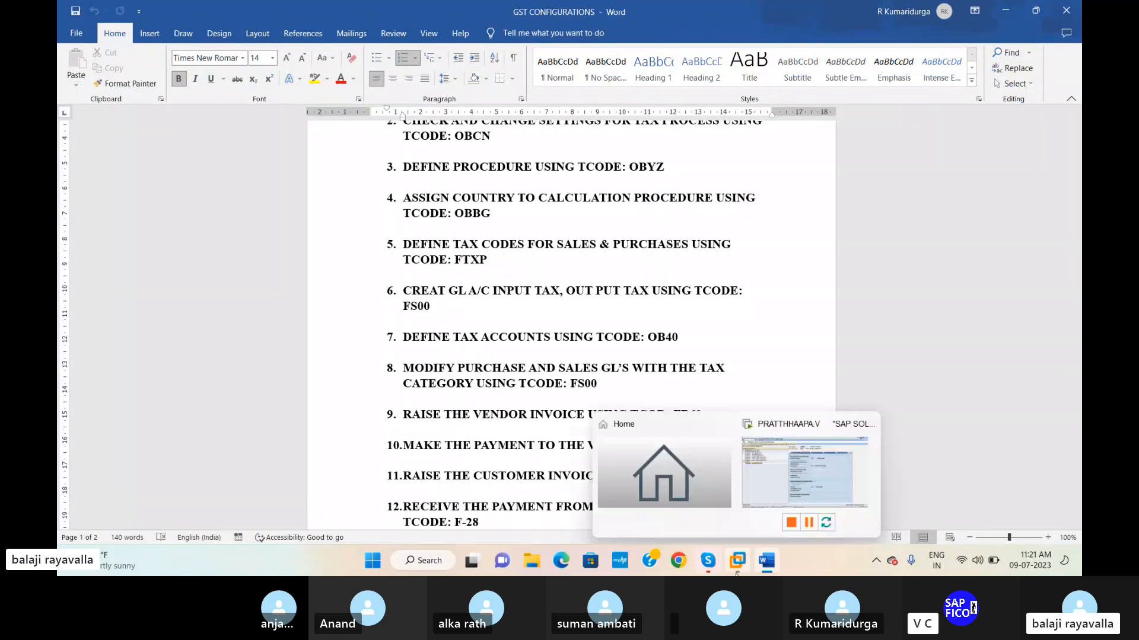
pyautogui.click(776, 485)
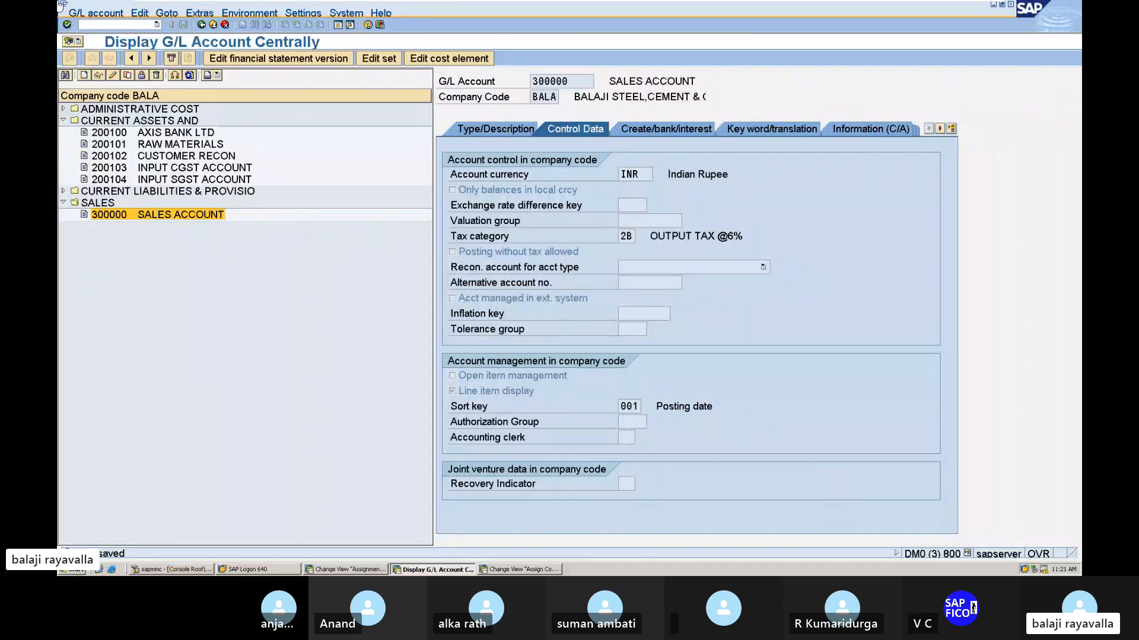
pyautogui.click(130, 24)
pyautogui.write('/NFB60')
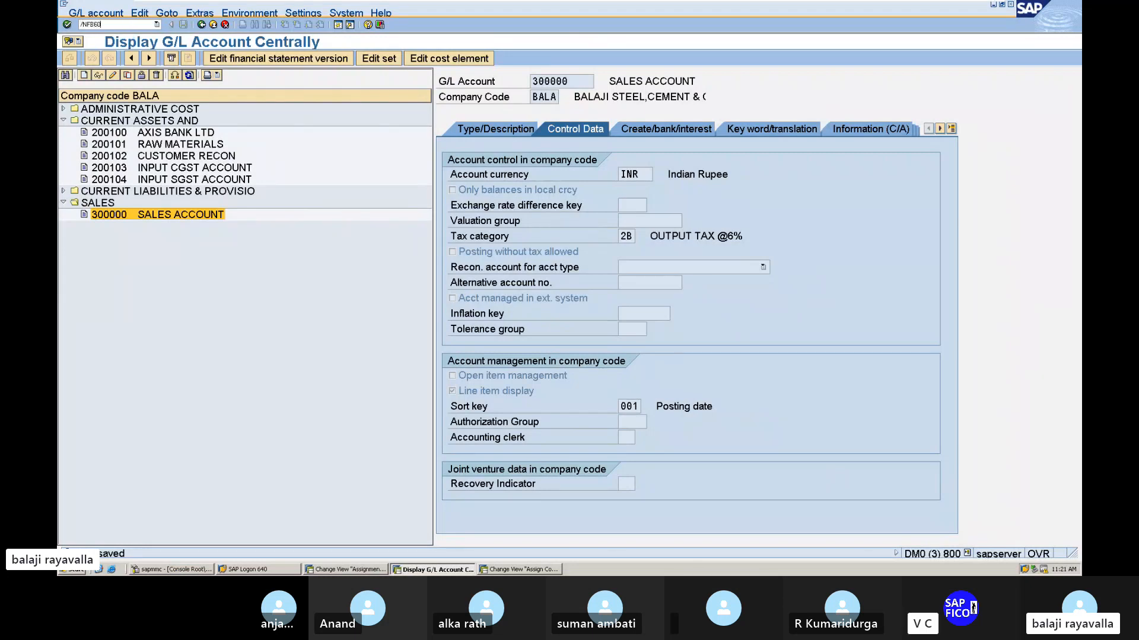
pyautogui.press('Return')
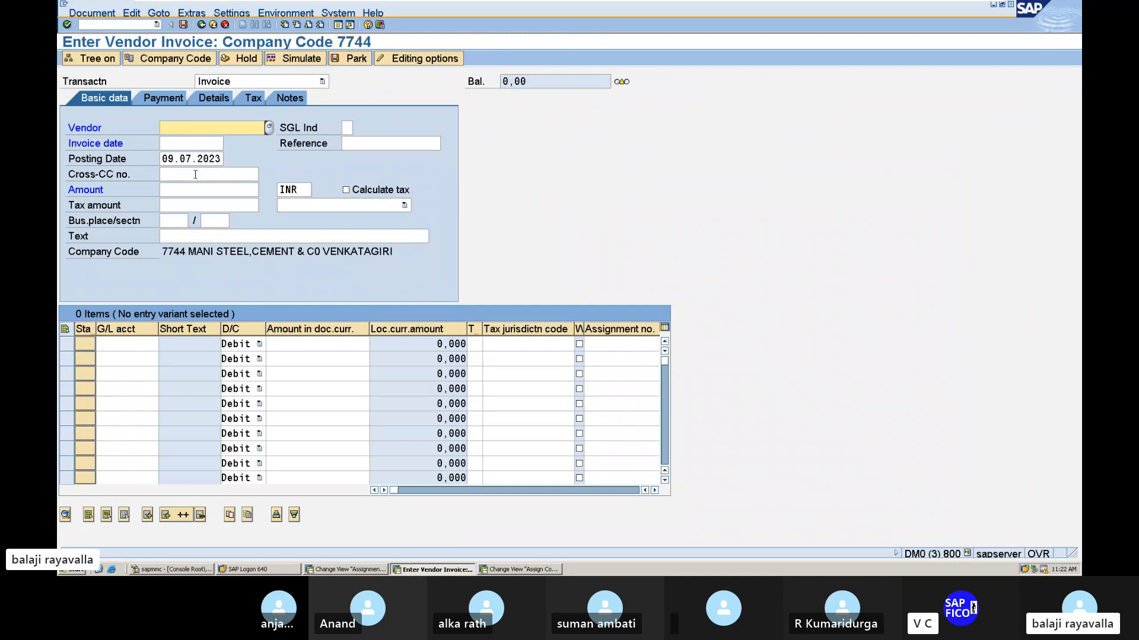
# Change the company code for the vendor invoice to BALA.
pyautogui.click(195, 59)
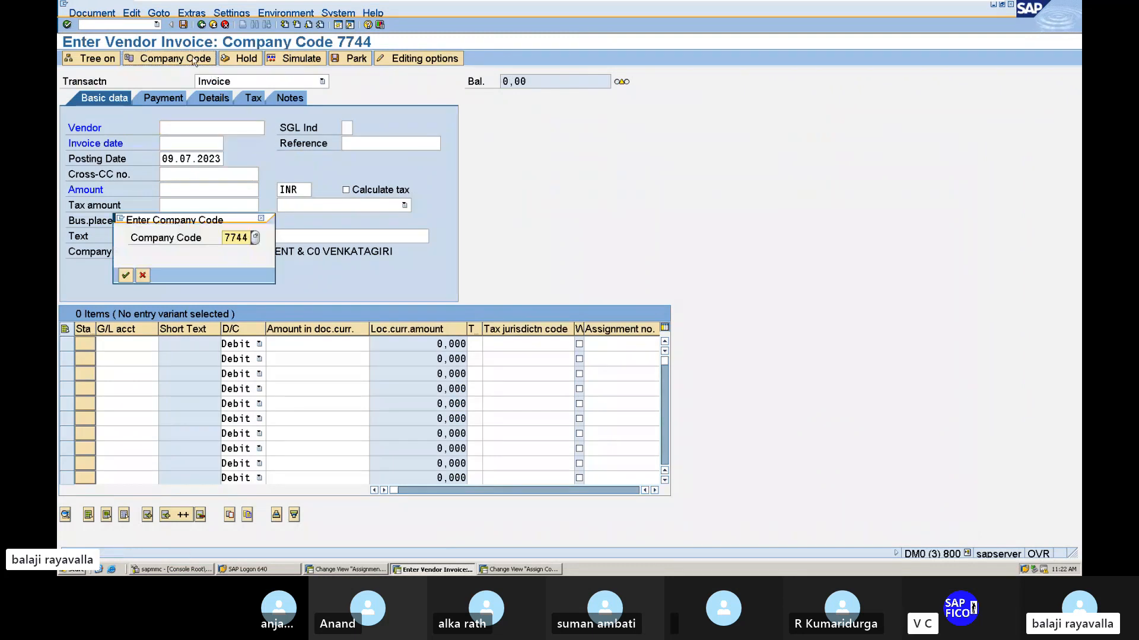
pyautogui.click(247, 238)
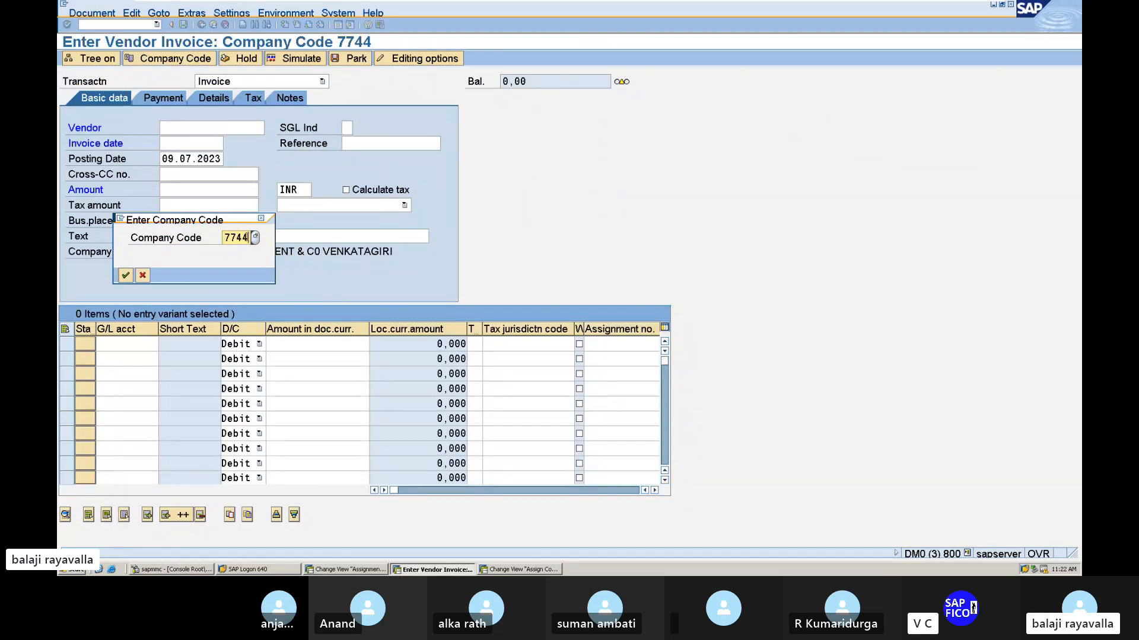
pyautogui.press('BackSpace')
pyautogui.press('BackSpace')
pyautogui.press('BackSpace')
pyautogui.press('BackSpace')
pyautogui.write('BALA')
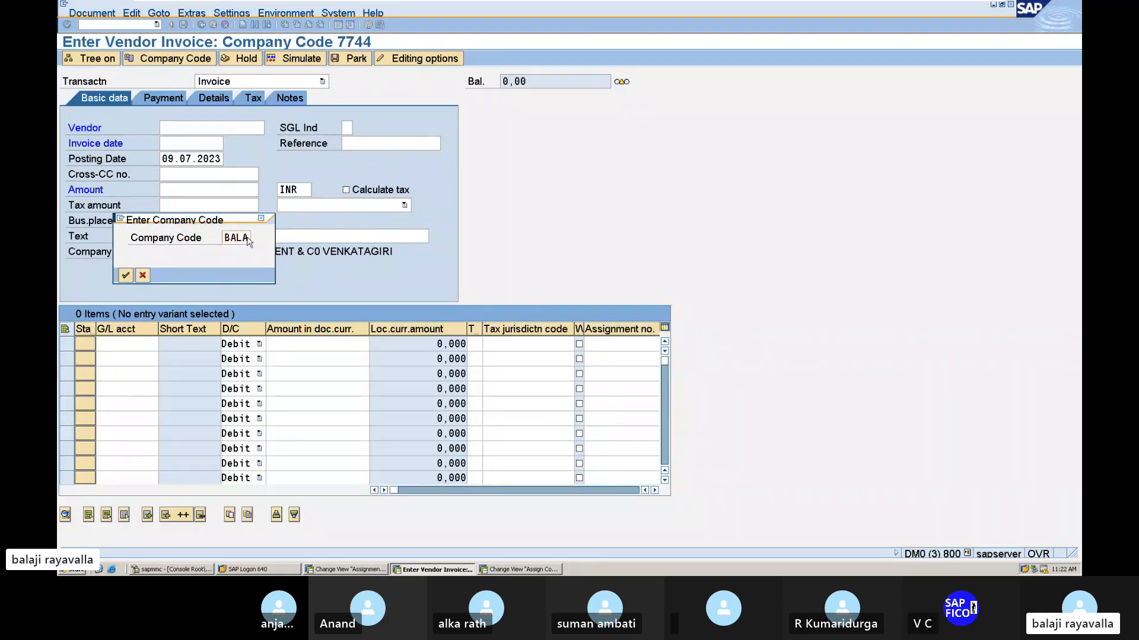
pyautogui.press('Return')
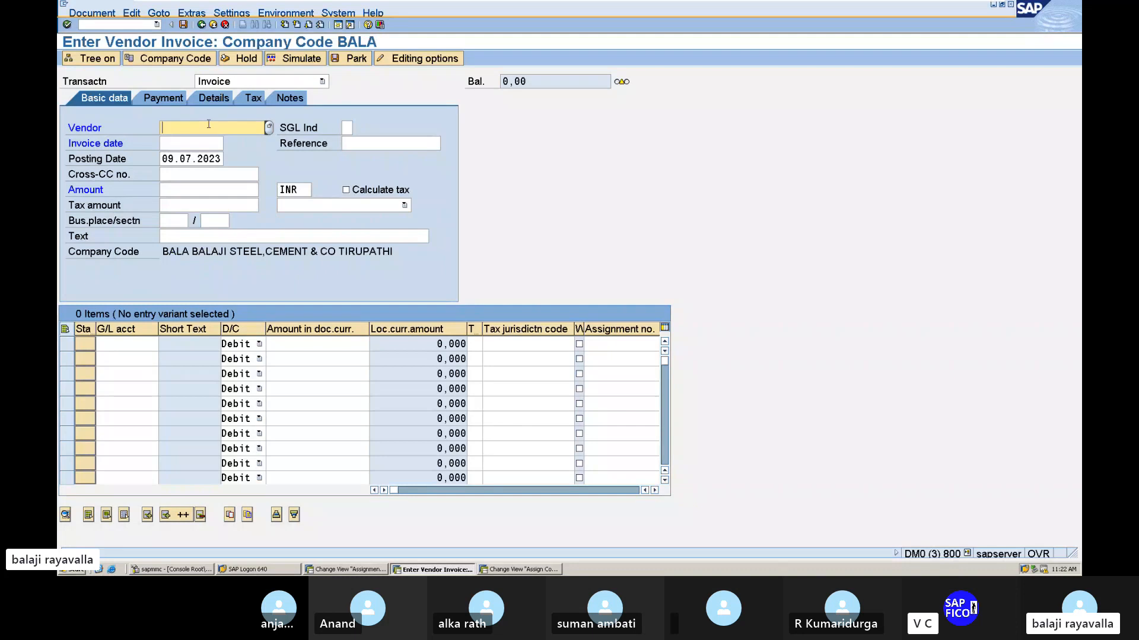
# Look up and select the vendor HERO SPARE PARTS for company code BALA, and enter 09.07.2023 as the invoice date.
pyautogui.click(269, 128)
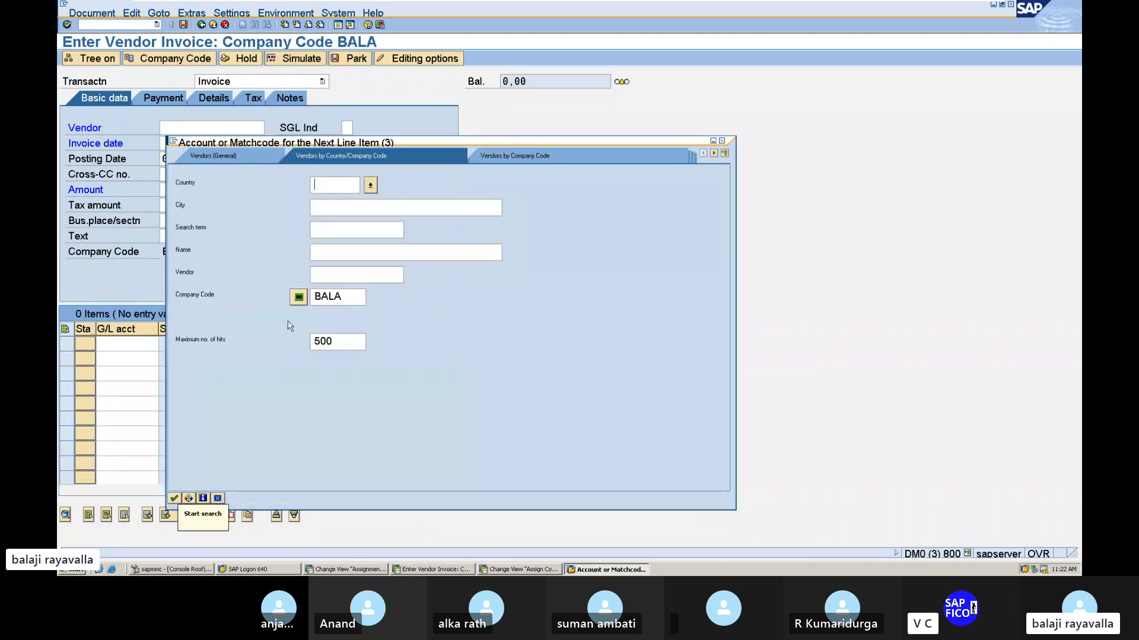
pyautogui.press('Return')
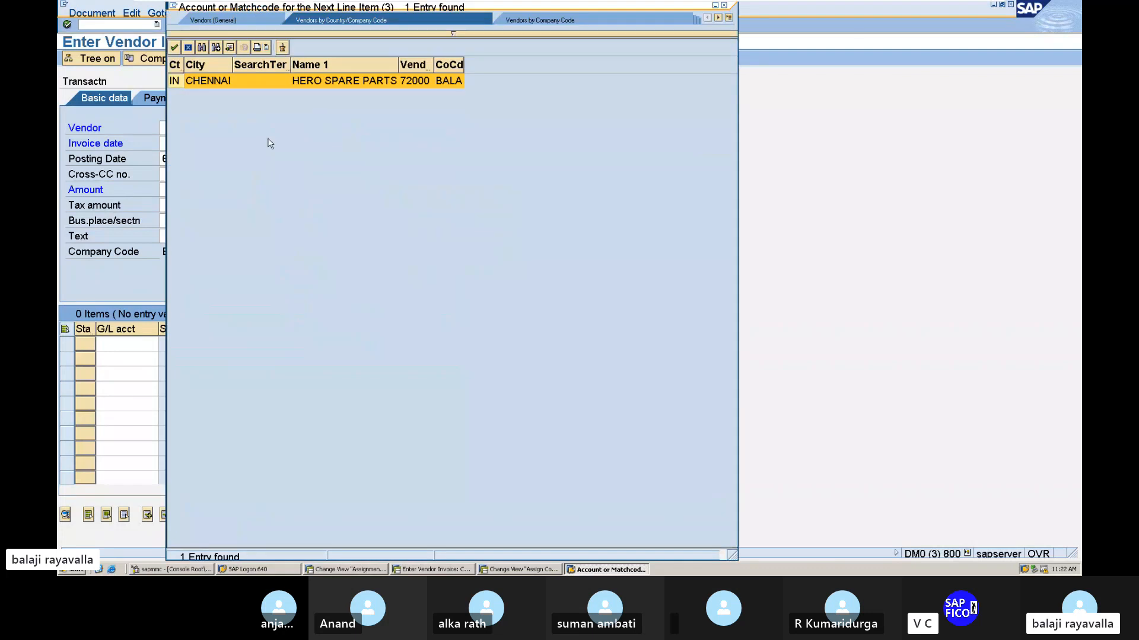
pyautogui.doubleClick(336, 83)
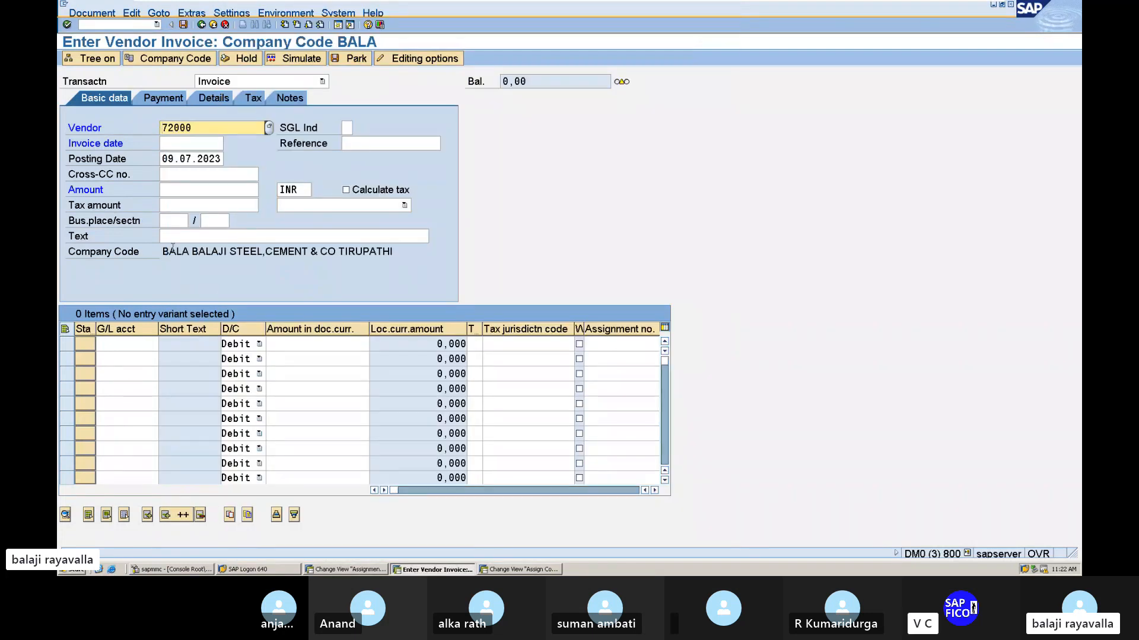
pyautogui.click(173, 145)
pyautogui.write('09.0')
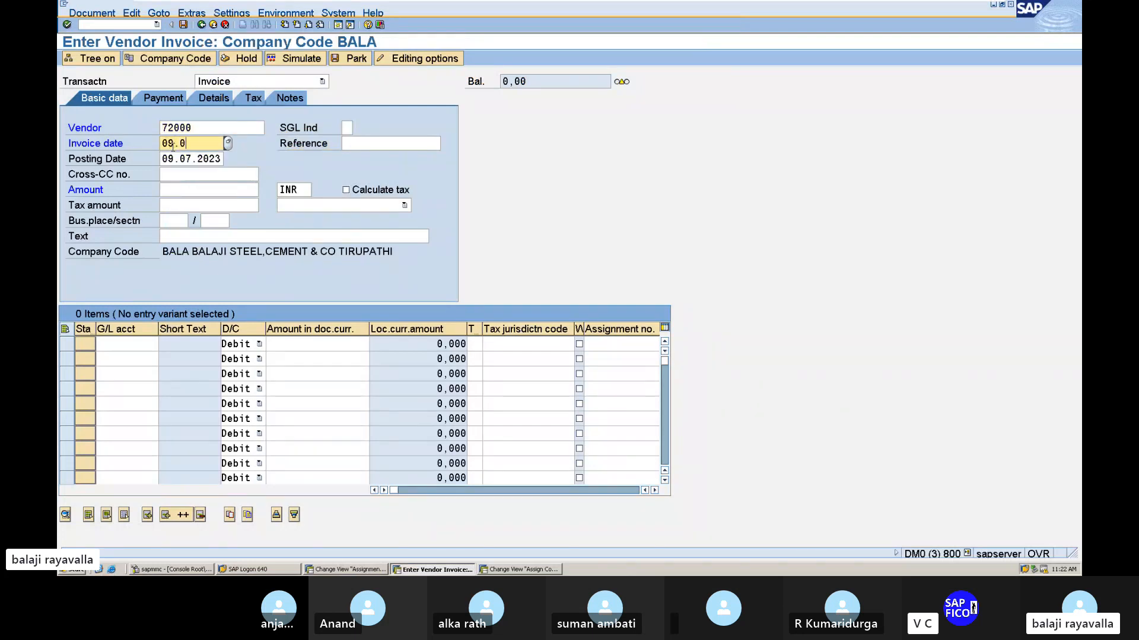
pyautogui.write('7.2023')
# Enter 60000 as the invoice amount and turn on Calculate tax.
pyautogui.click(194, 185)
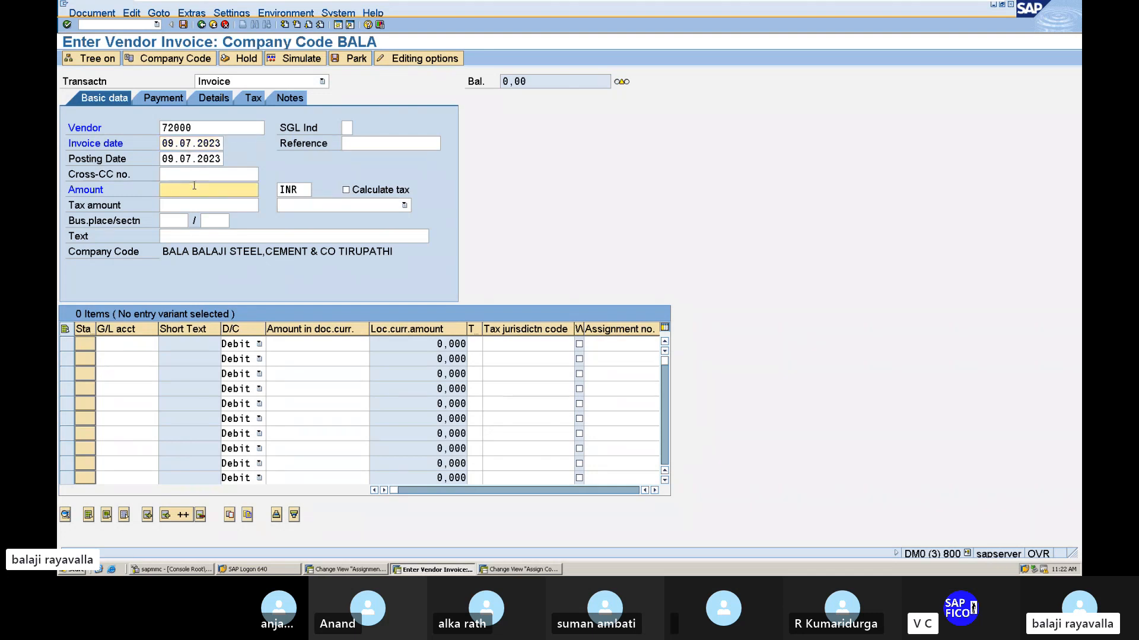
pyautogui.write('60000')
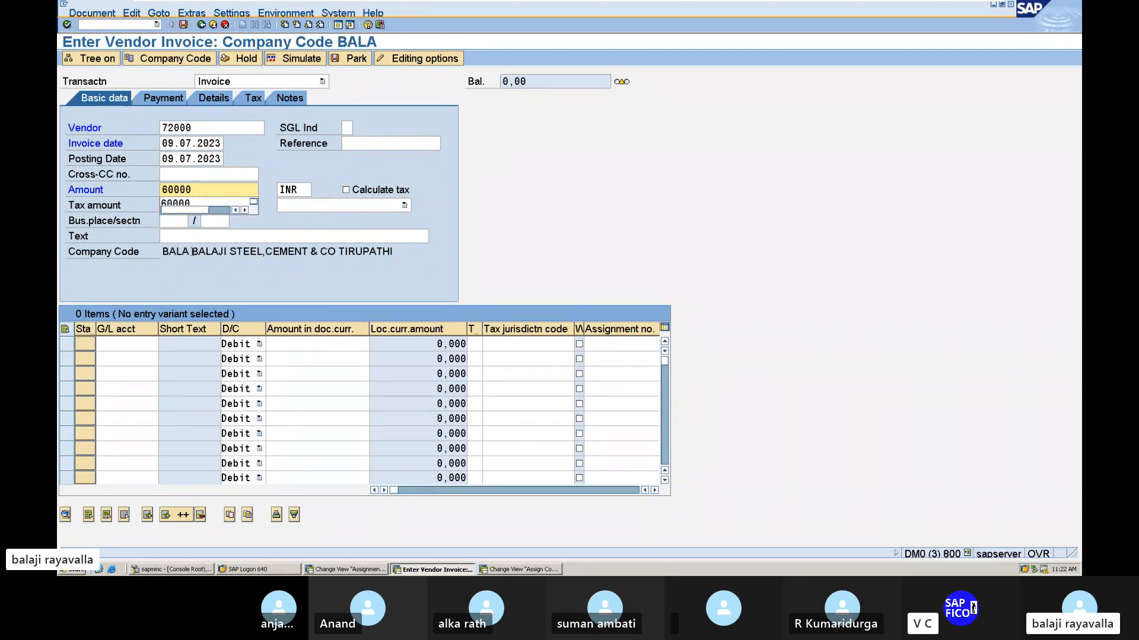
pyautogui.click(217, 191)
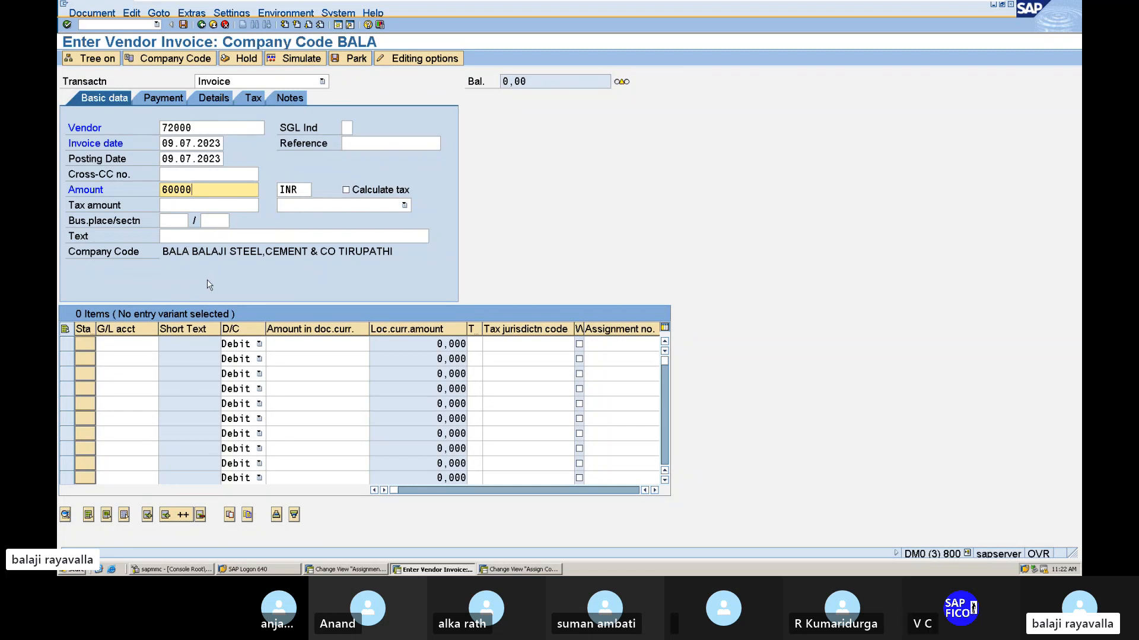
pyautogui.click(346, 190)
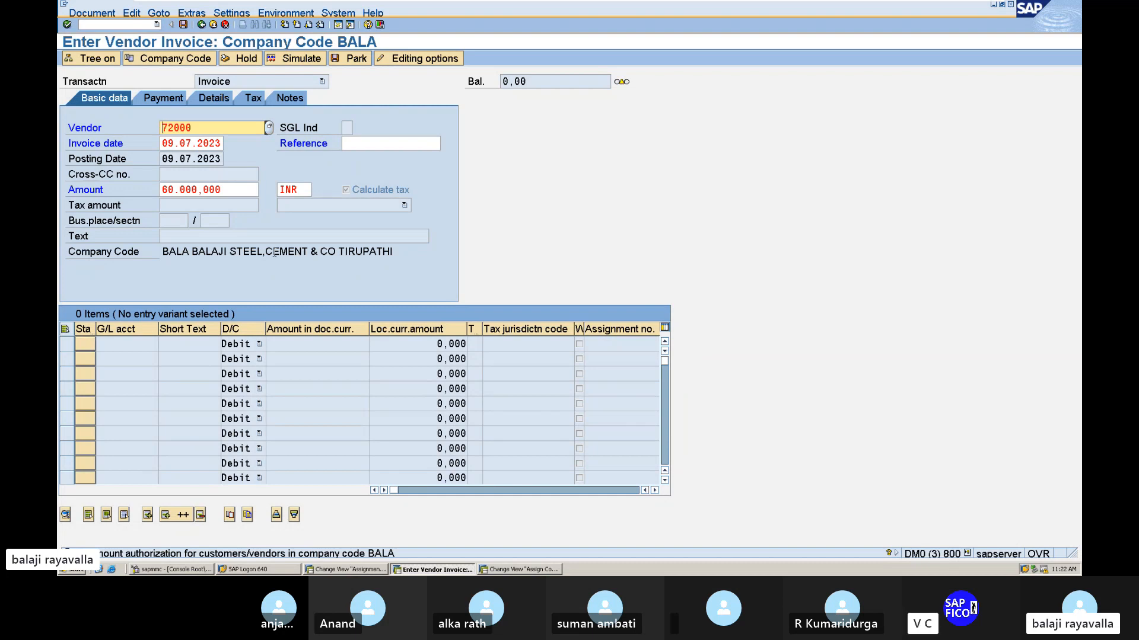
# Leave the vendor invoice and open transaction OB57 for assigning users to tolerance groups.
pyautogui.click(99, 25)
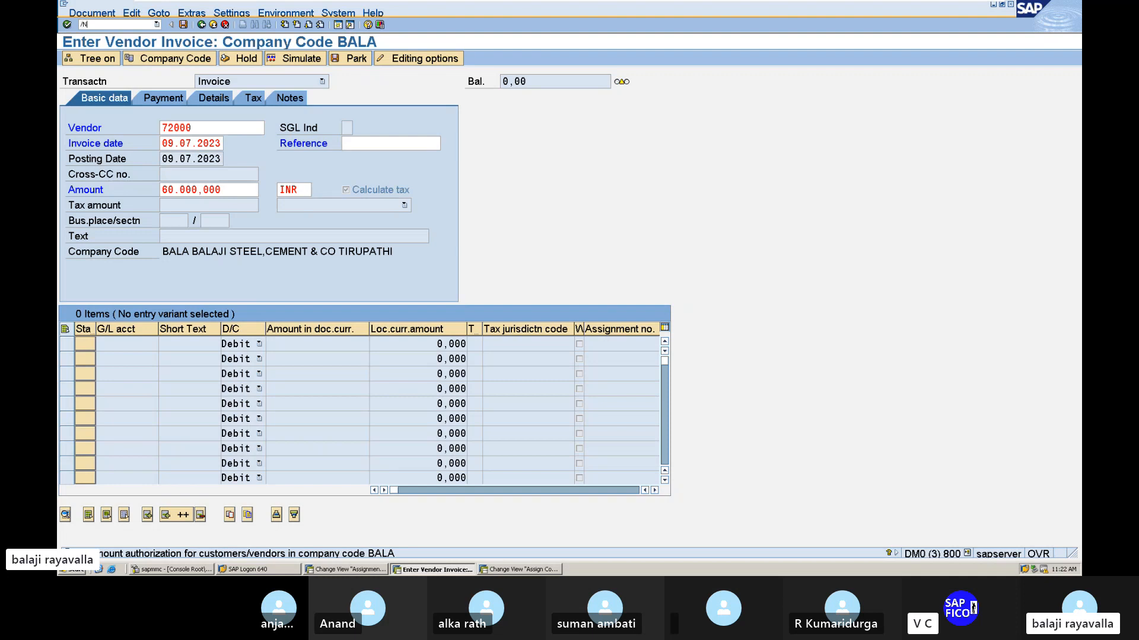
pyautogui.write('/NOB57')
pyautogui.press('Return')
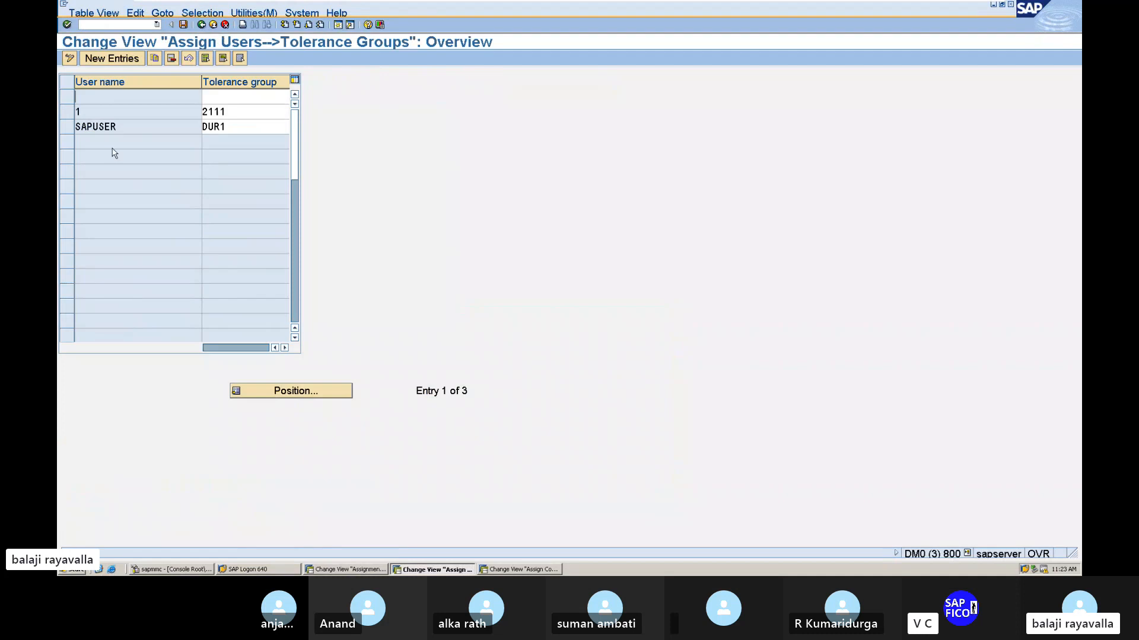
# Change the tolerance group of SAPUSER to BALA and save the assignment to the proposed customizing request.
pyautogui.click(248, 128)
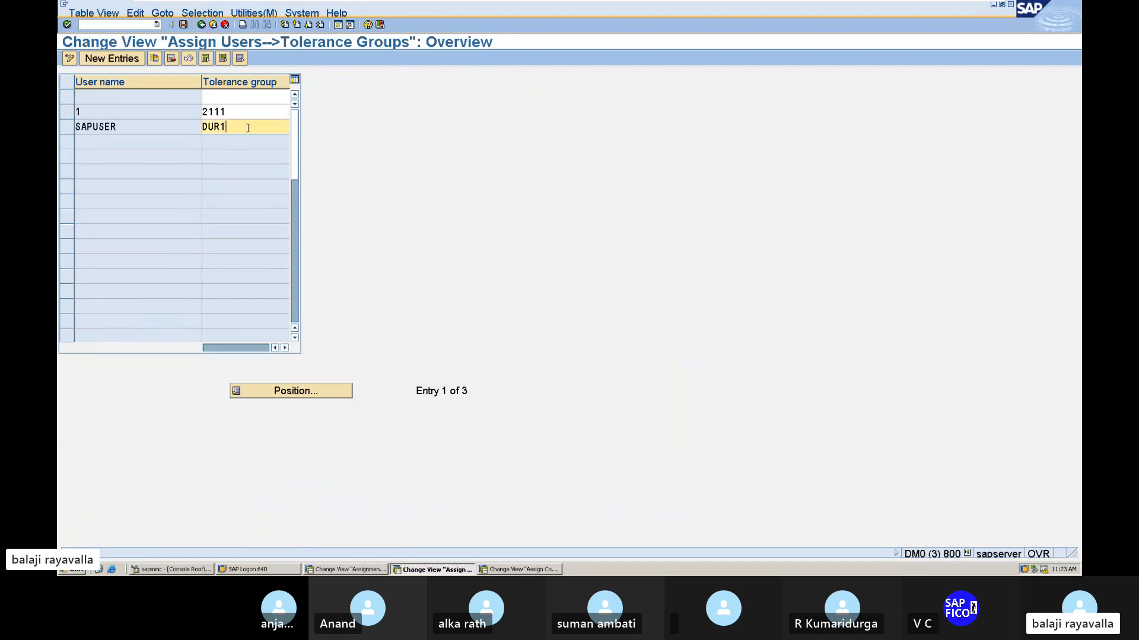
pyautogui.press('BackSpace')
pyautogui.press('BackSpace')
pyautogui.press('BackSpace')
pyautogui.press('BackSpace')
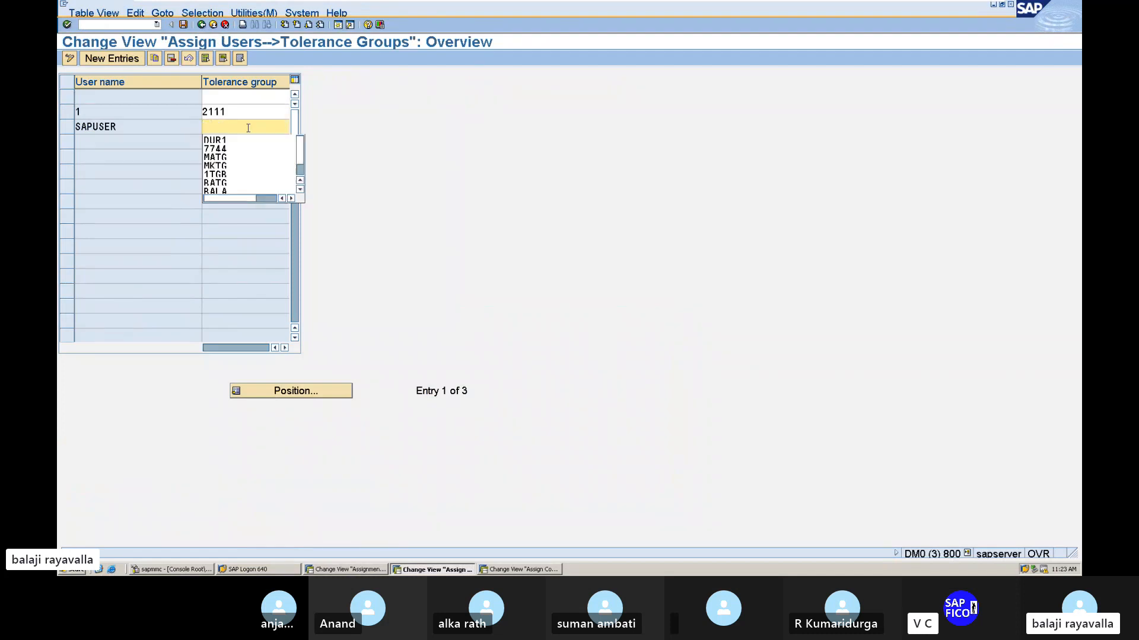
pyautogui.write('BALA')
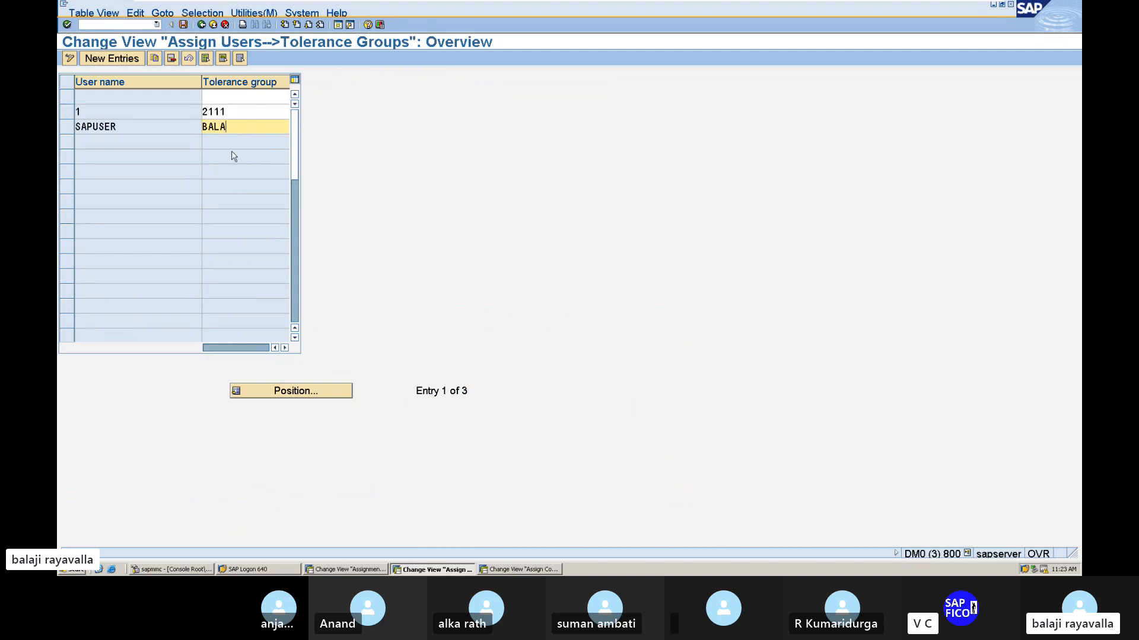
pyautogui.click(183, 25)
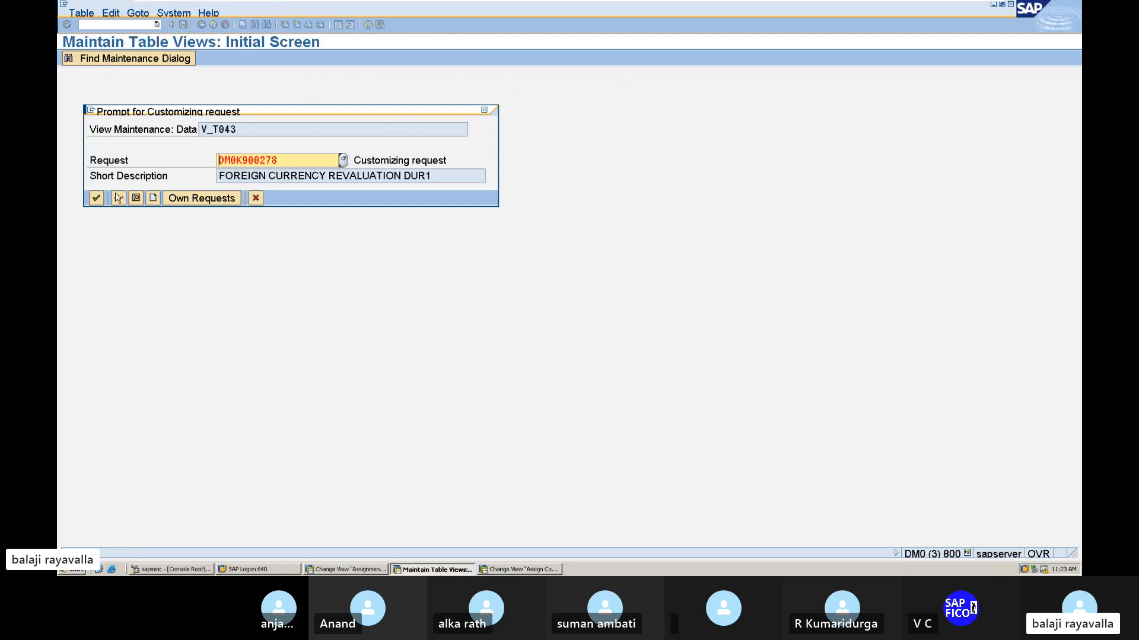
pyautogui.click(97, 199)
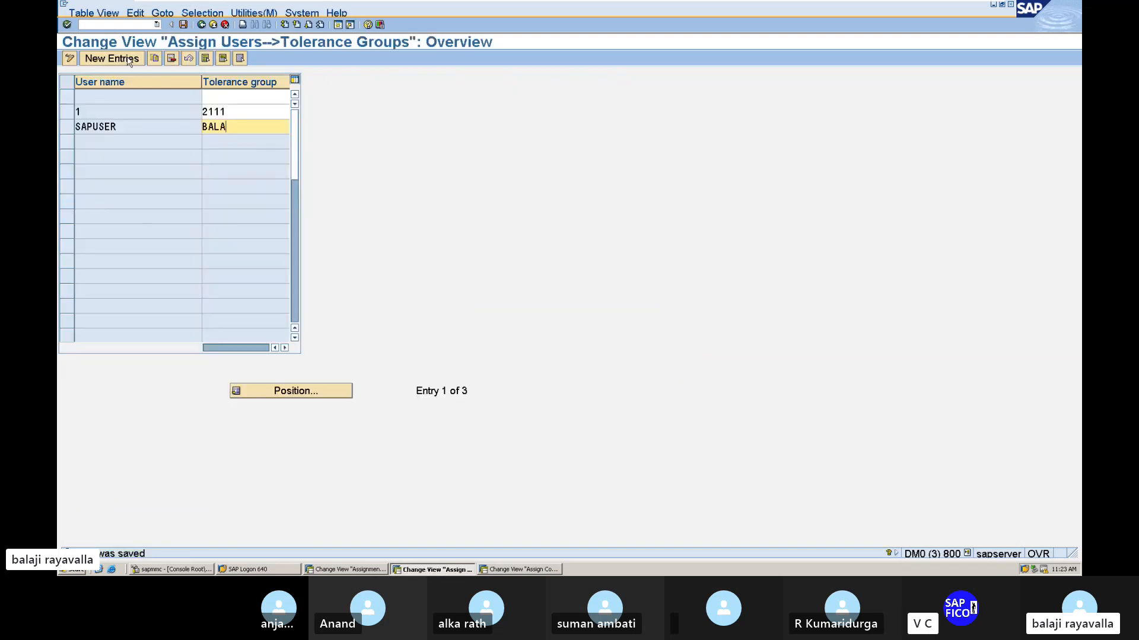
# Return to transaction FB60 for a new vendor invoice and accept BALA as the company code.
pyautogui.click(105, 26)
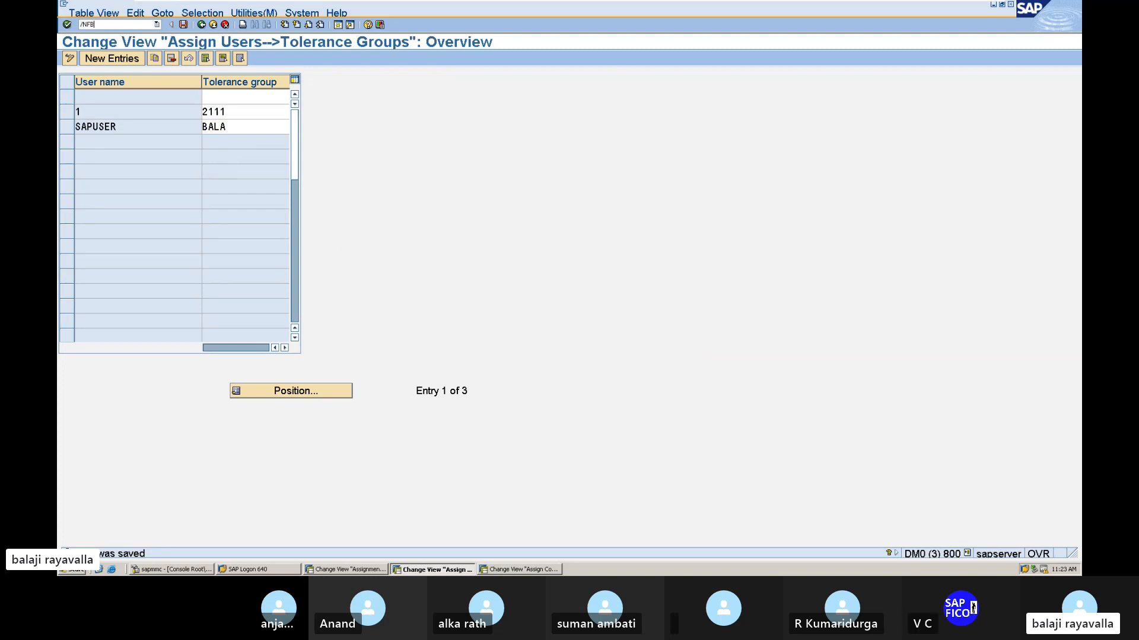
pyautogui.press('Return')
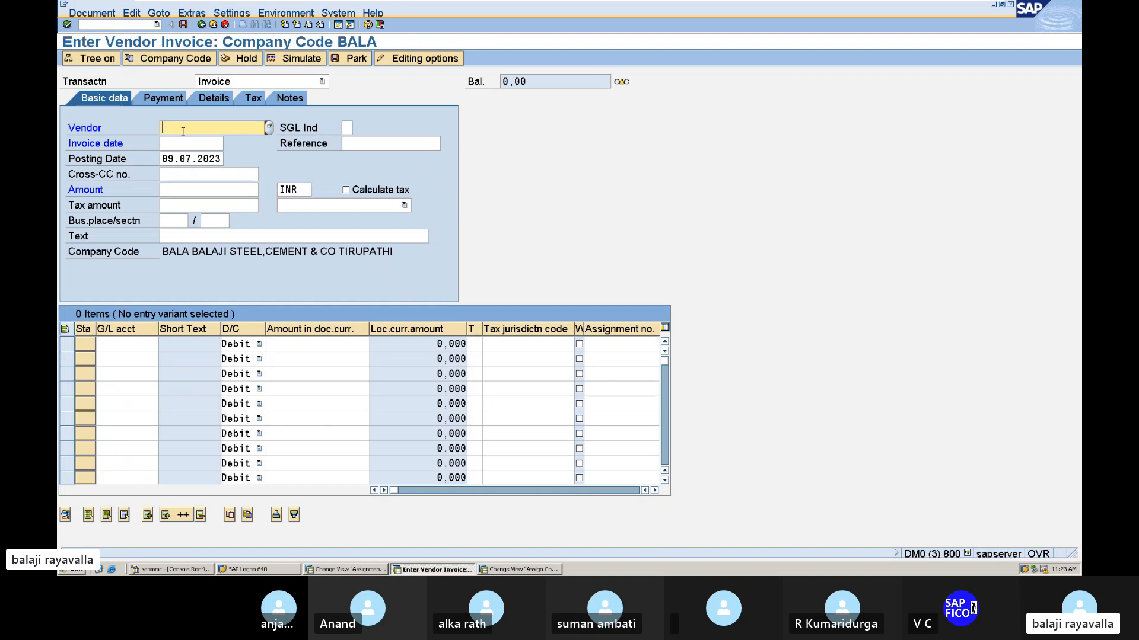
pyautogui.click(209, 60)
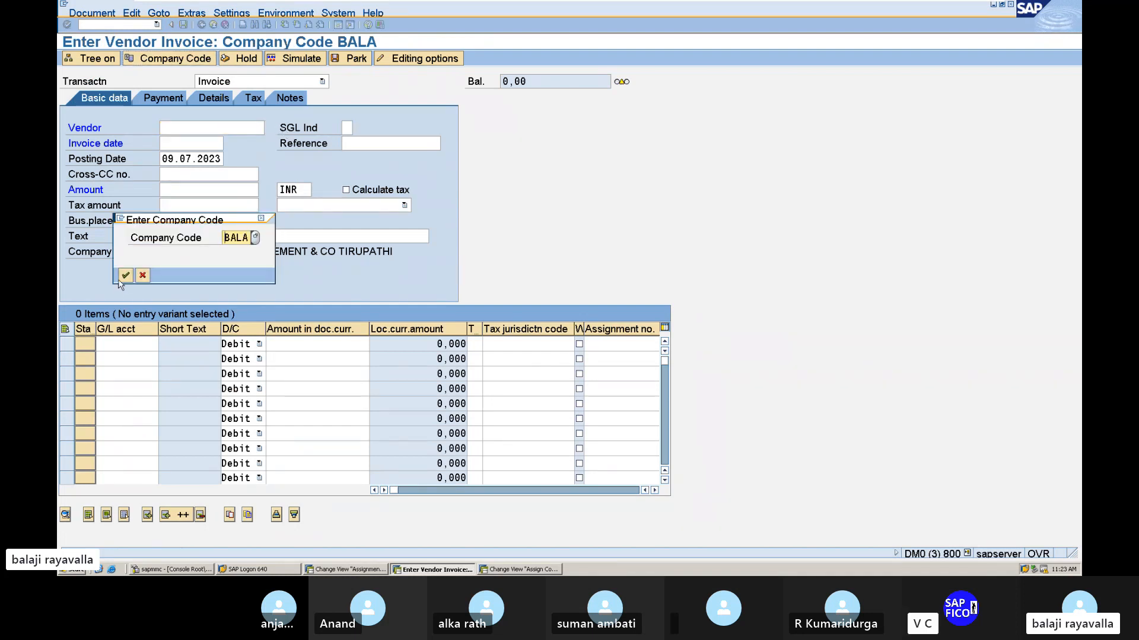
pyautogui.click(125, 275)
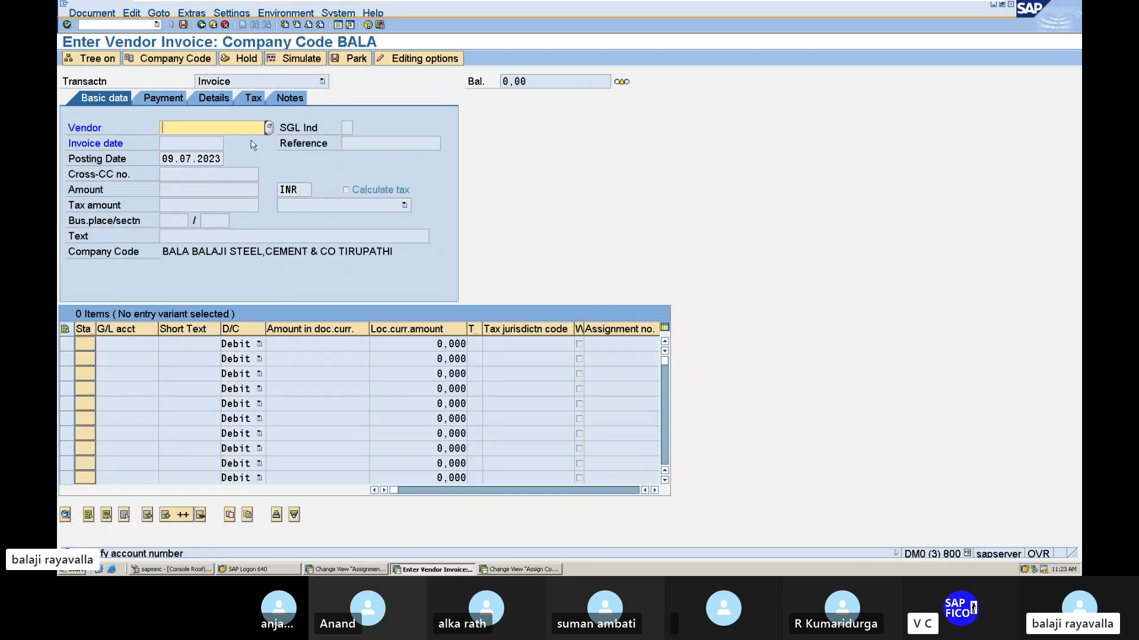
# Search the vendors of company code BALA and choose HERO SPARE PARTS as the invoice vendor.
pyautogui.click(269, 128)
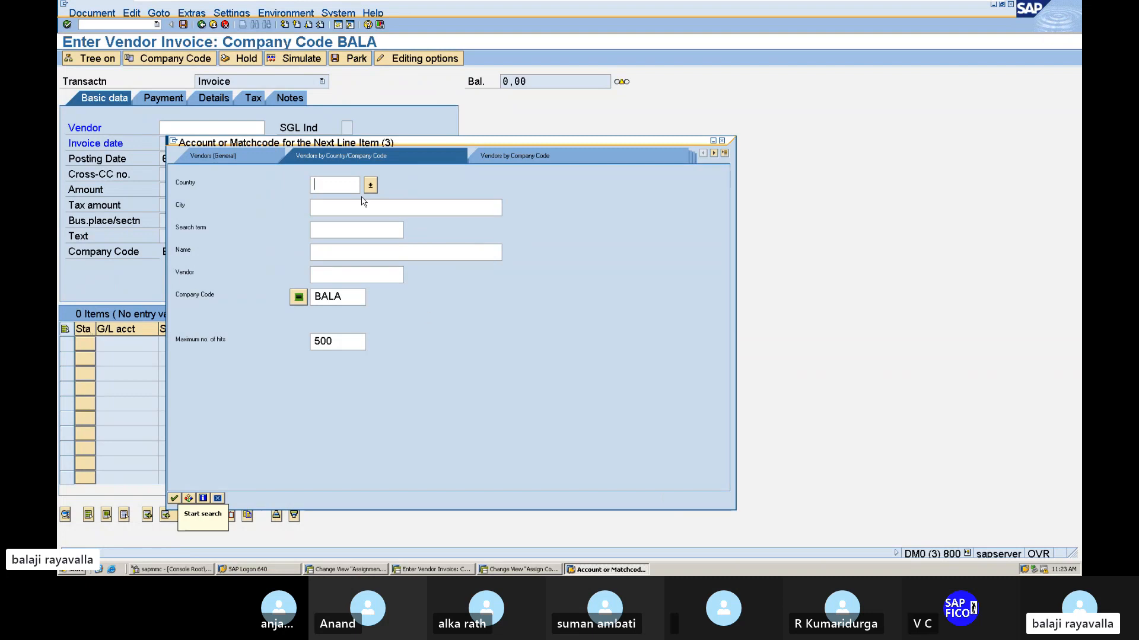
pyautogui.press('Return')
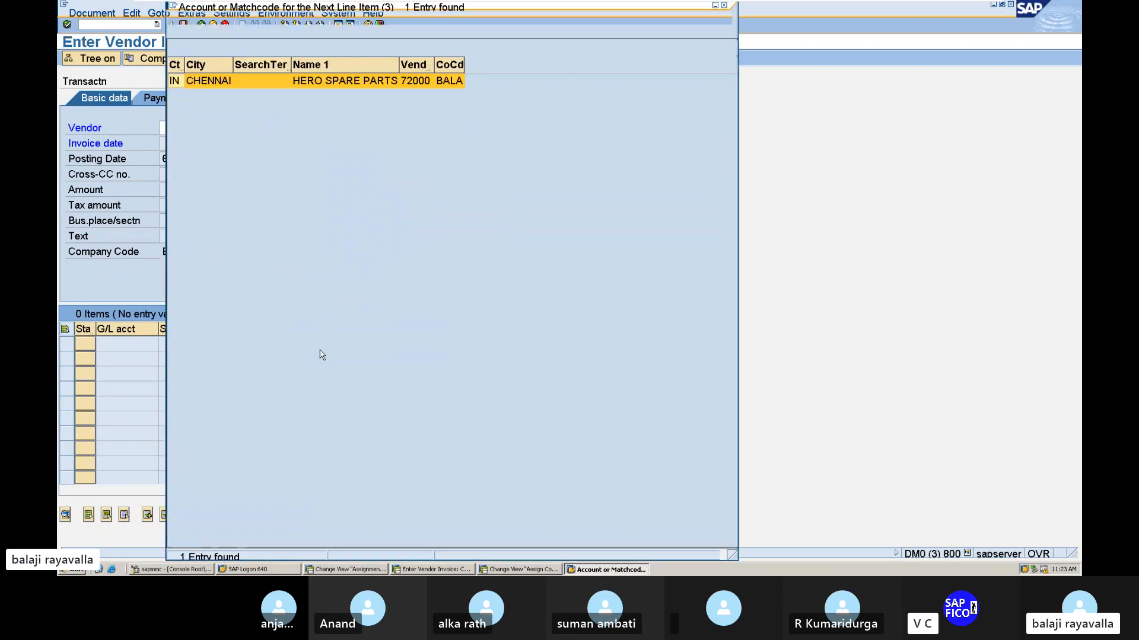
pyautogui.press('Return')
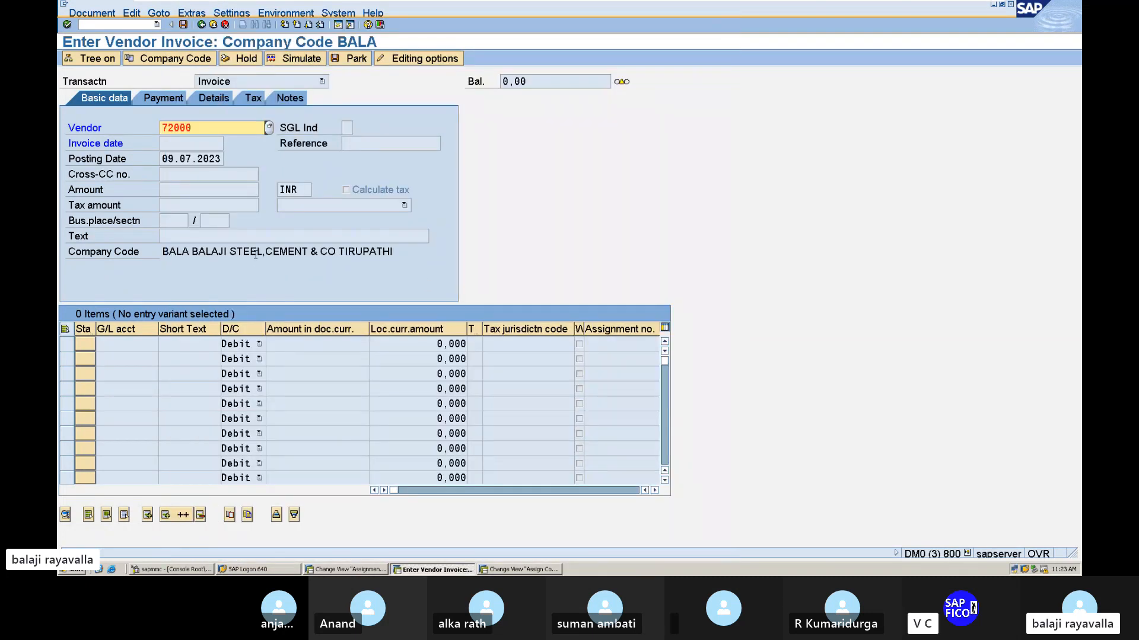
pyautogui.press('Return')
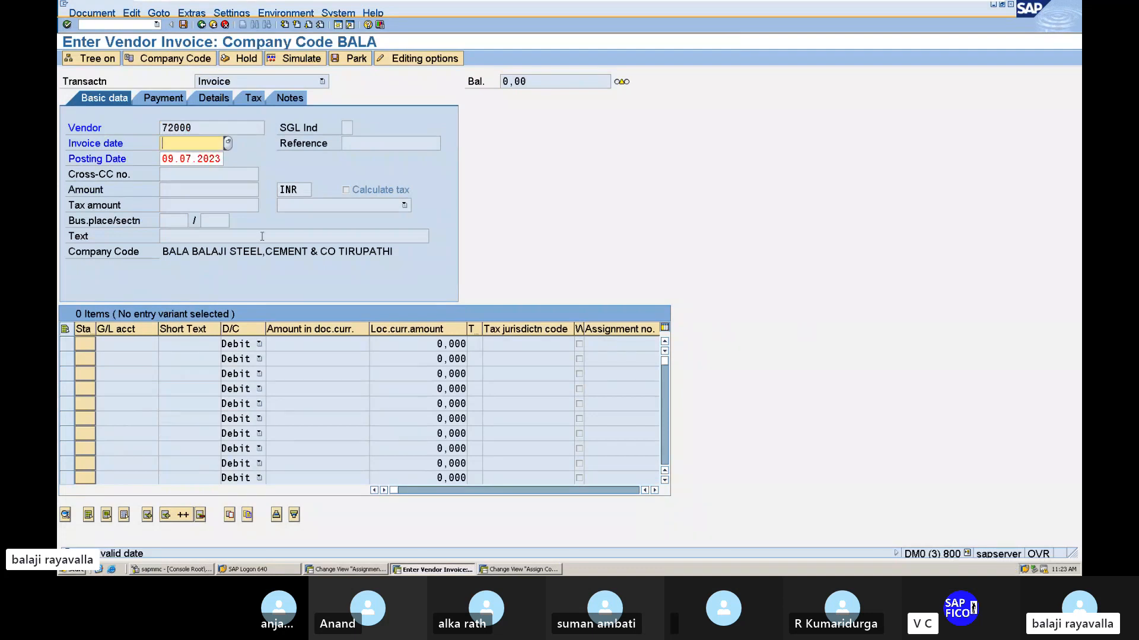
# Set the invoice date to 09.07.2023 and confirm the entry.
pyautogui.write('09.047.')
pyautogui.press('BackSpace')
pyautogui.press('BackSpace')
pyautogui.write('7.203')
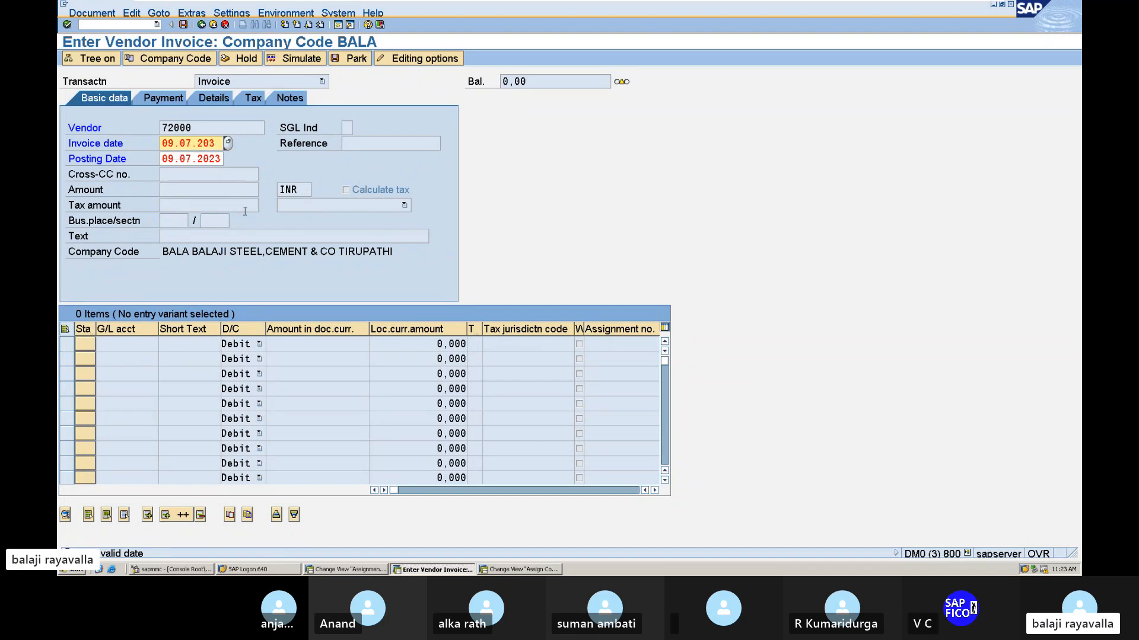
pyautogui.press('BackSpace')
pyautogui.write('23')
pyautogui.press('Return')
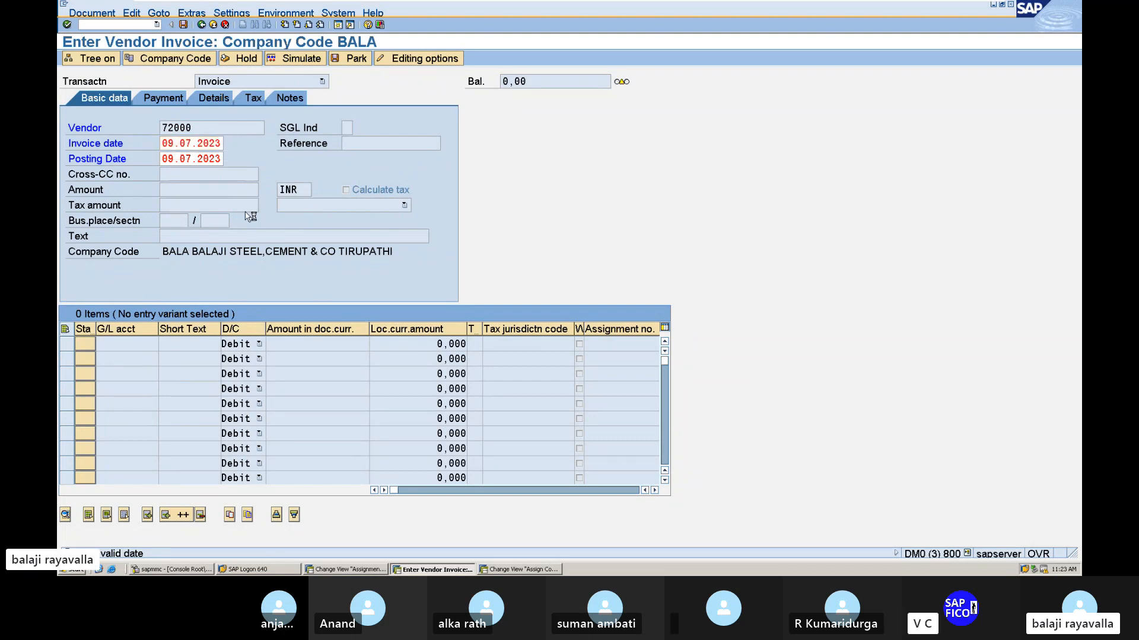
# Set the vendor invoice amount to 60000.
pyautogui.click(197, 187)
pyautogui.write('60000')
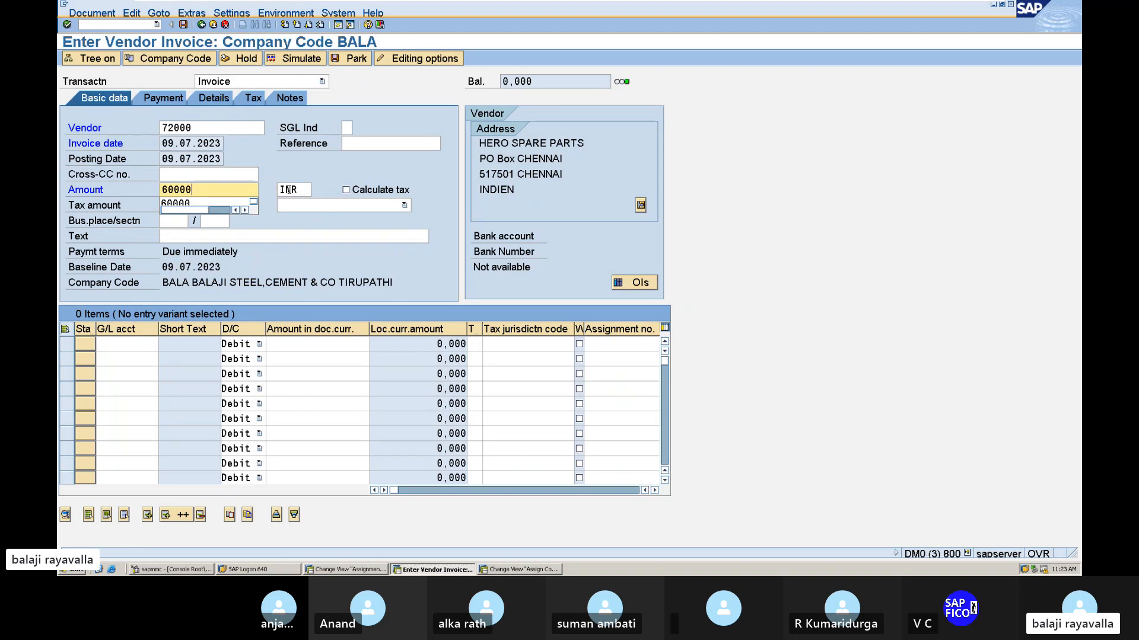
pyautogui.click(243, 192)
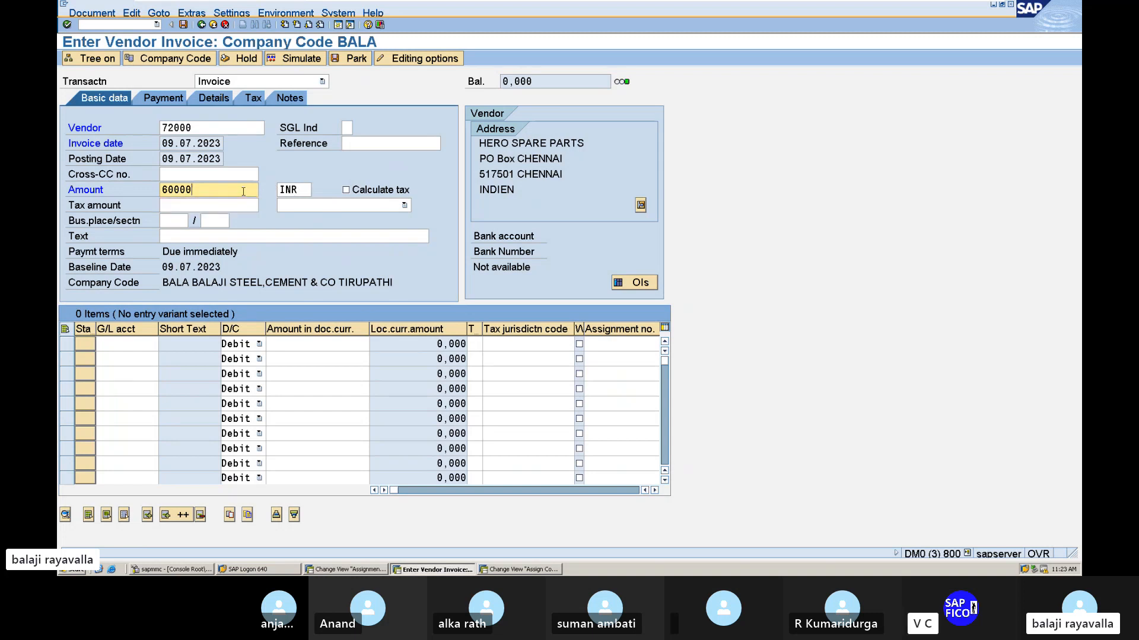
# Enable automatic tax calculation for the invoice and choose tax code 1B (INPUT TAX @ 4%).
pyautogui.click(346, 191)
pyautogui.press('Return')
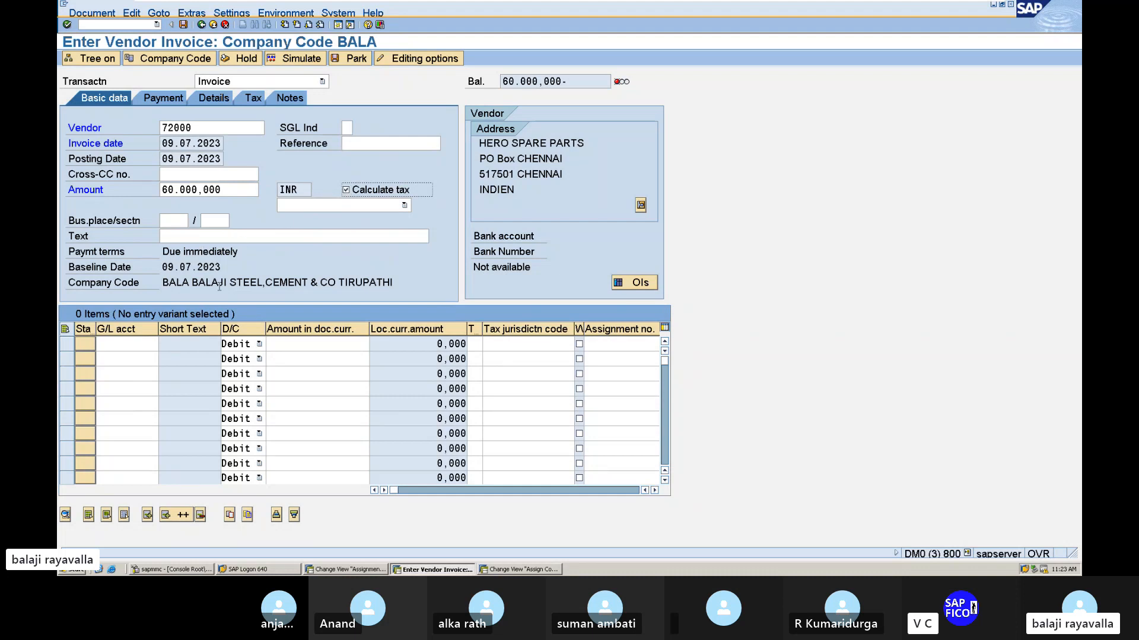
pyautogui.click(404, 206)
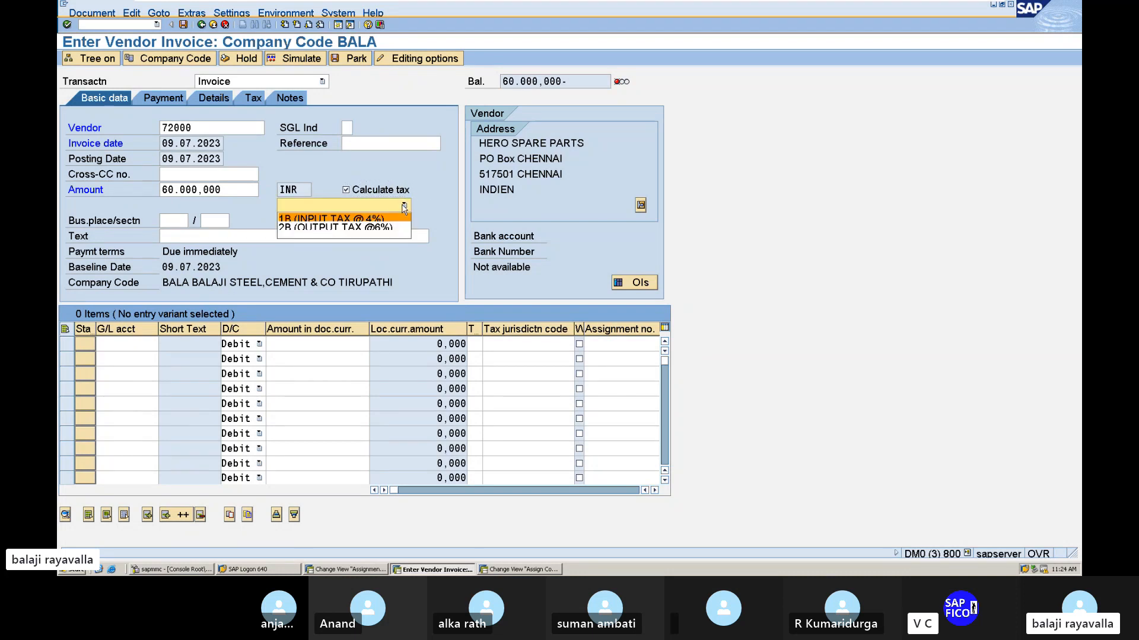
pyautogui.click(368, 221)
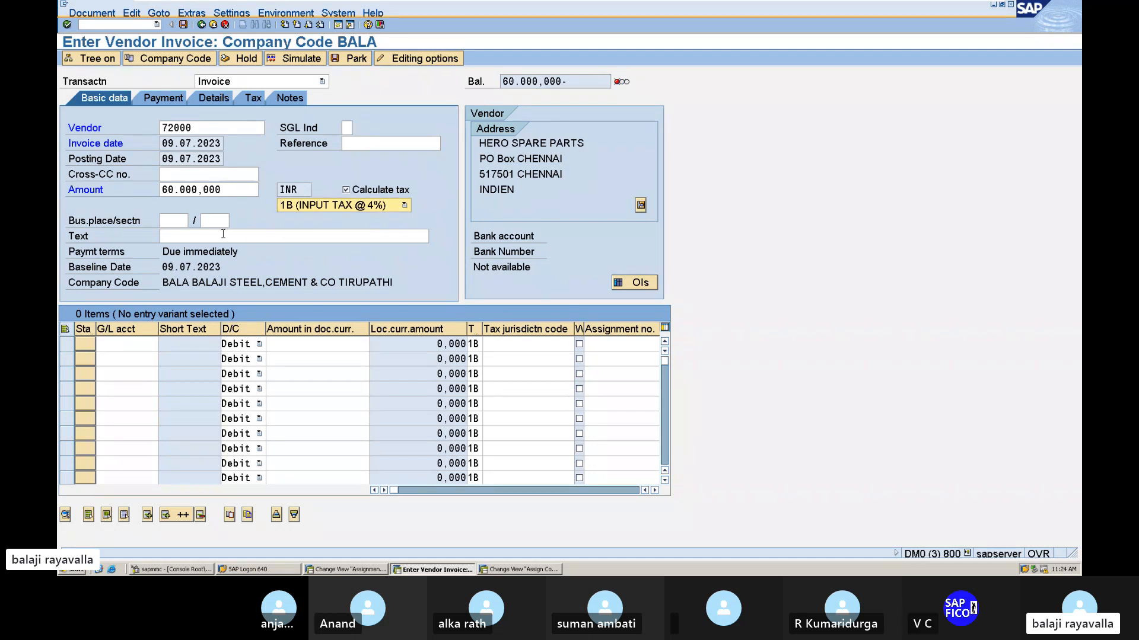
# Enter PURCHASING RAW MATERIAL FROM VENDOR as the invoice's header text.
pyautogui.click(199, 237)
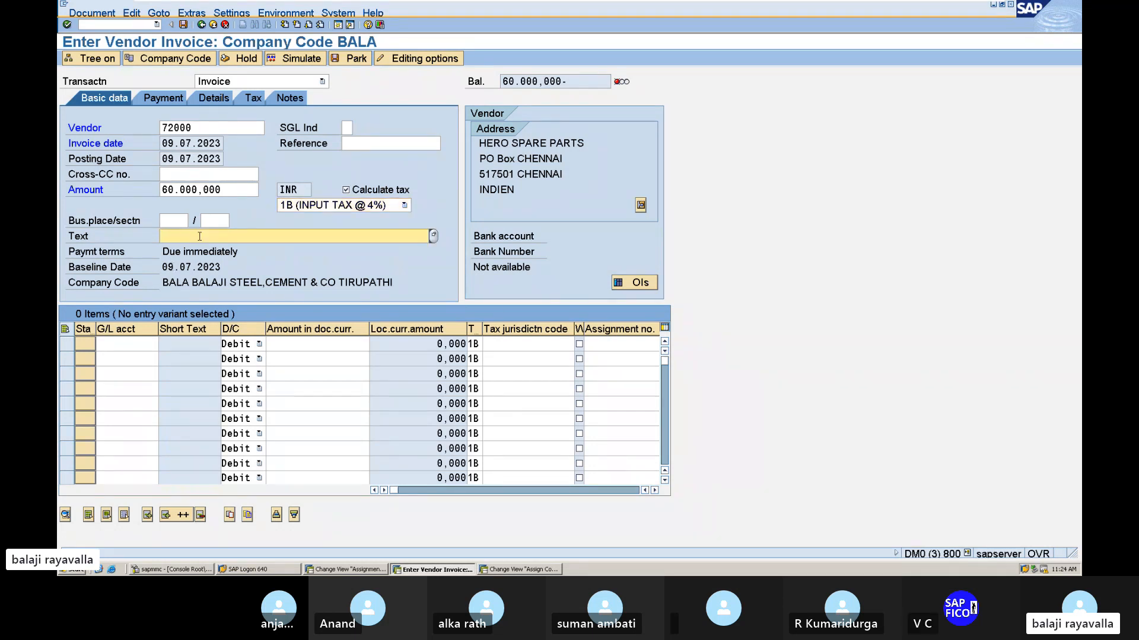
pyautogui.write('PURCHASEI')
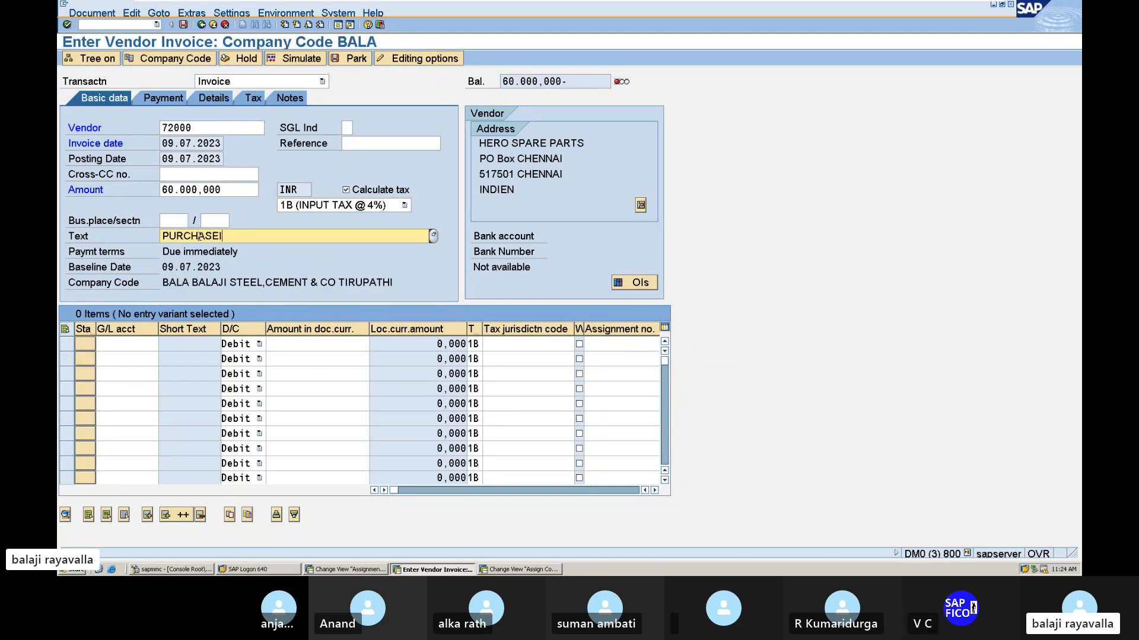
pyautogui.press('BackSpace')
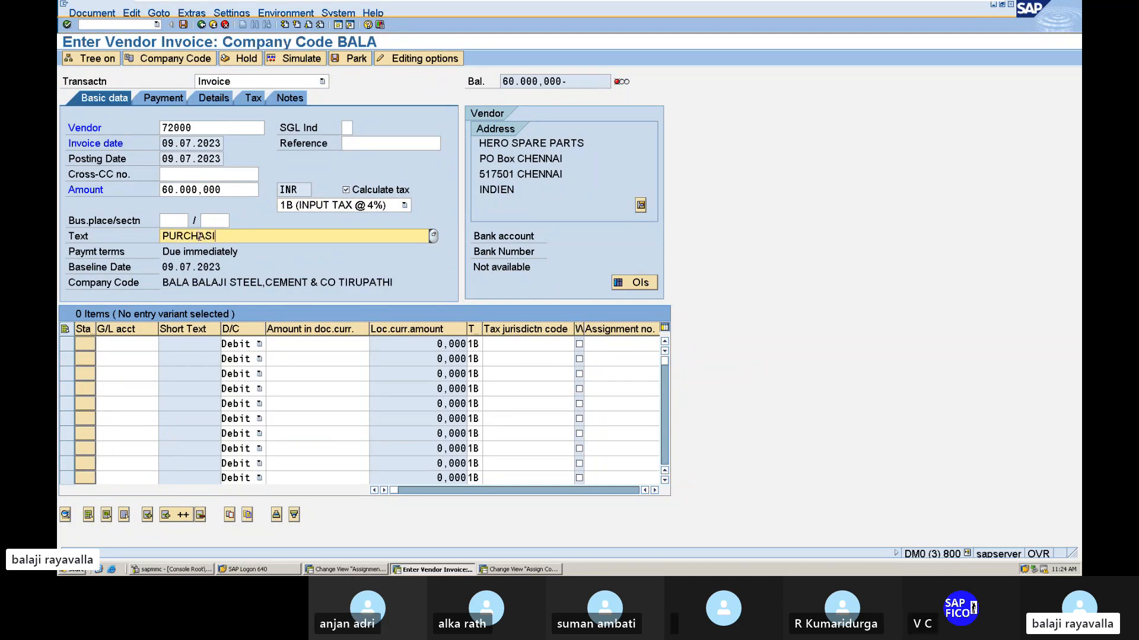
pyautogui.write('ING RAW')
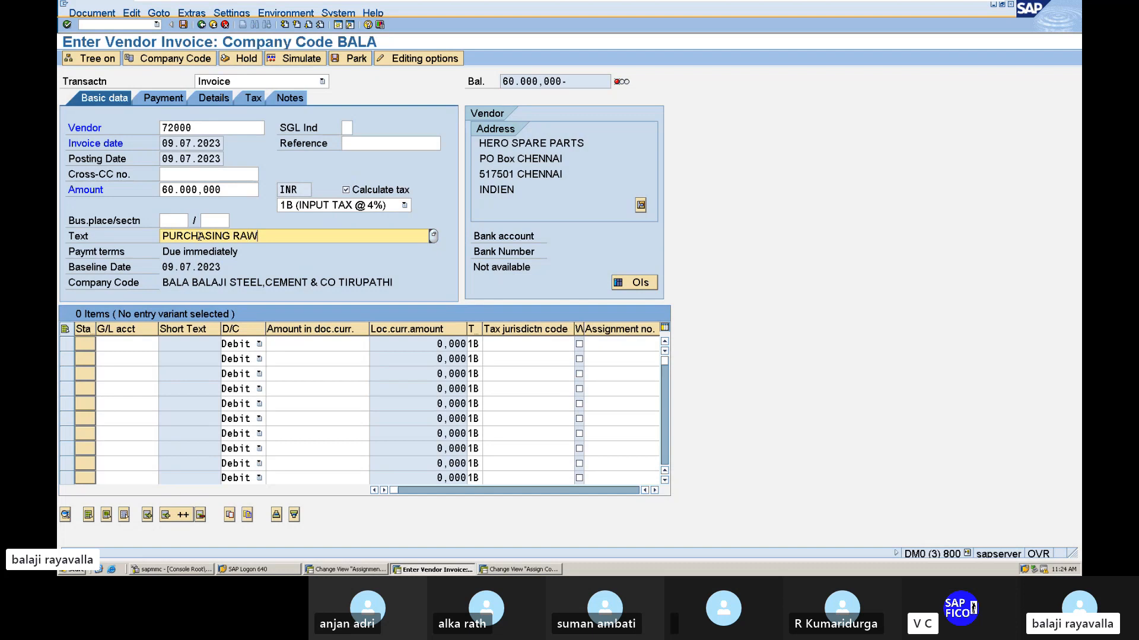
pyautogui.write(' MATERIAL FROM ')
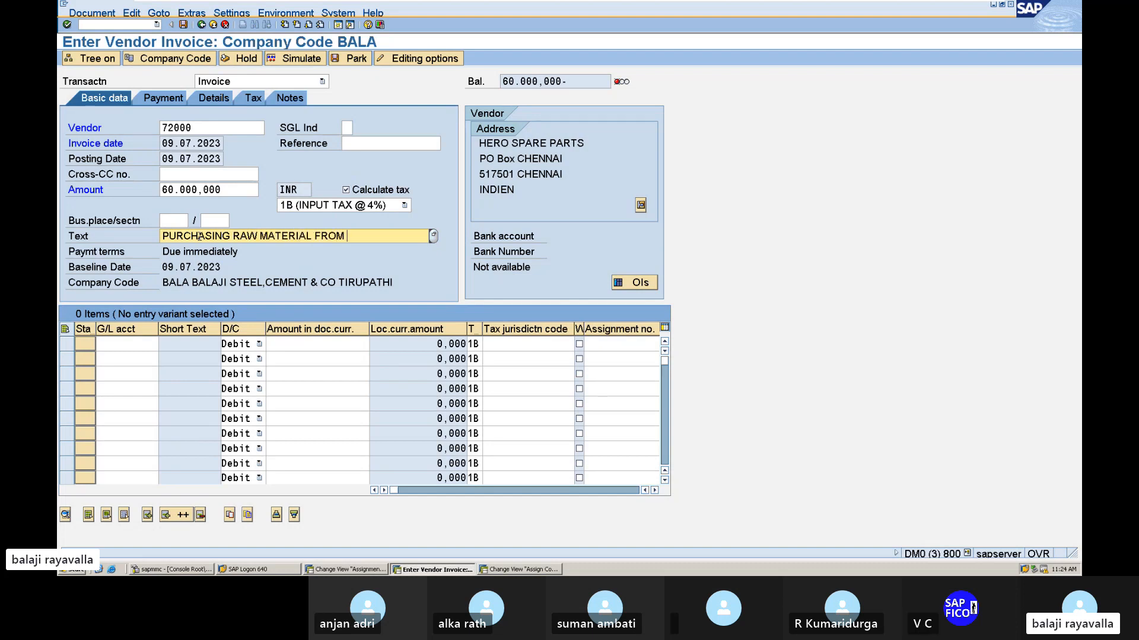
pyautogui.write('VENDOR')
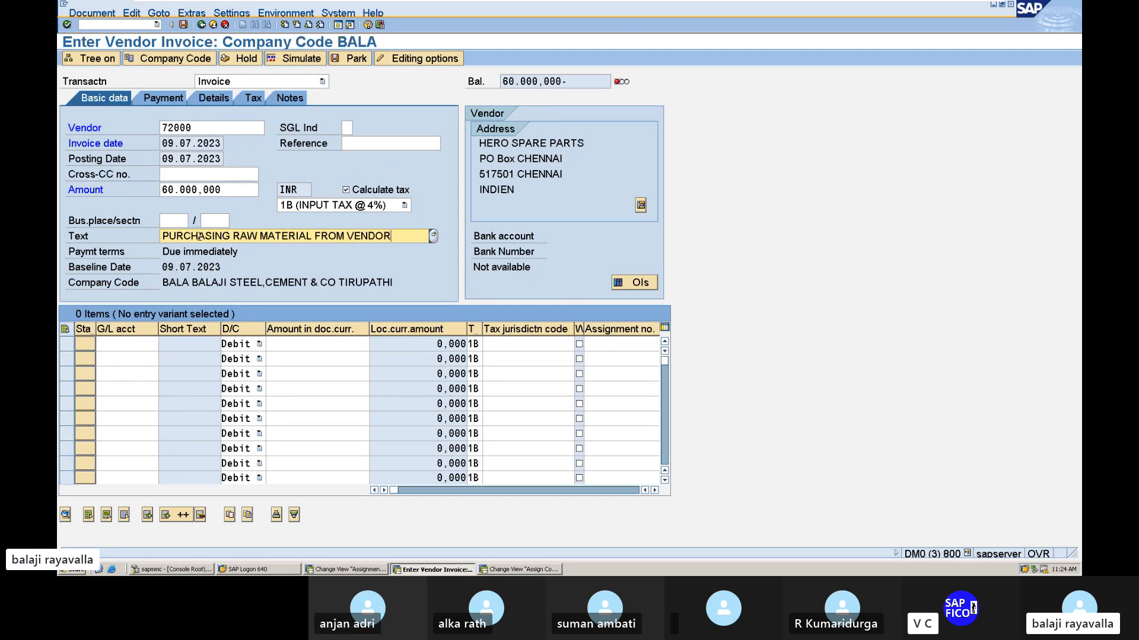
# Add a debit line item for the RAW MATERIAL ACCOUNT (200101) with an amount of 60000.
pyautogui.click(144, 346)
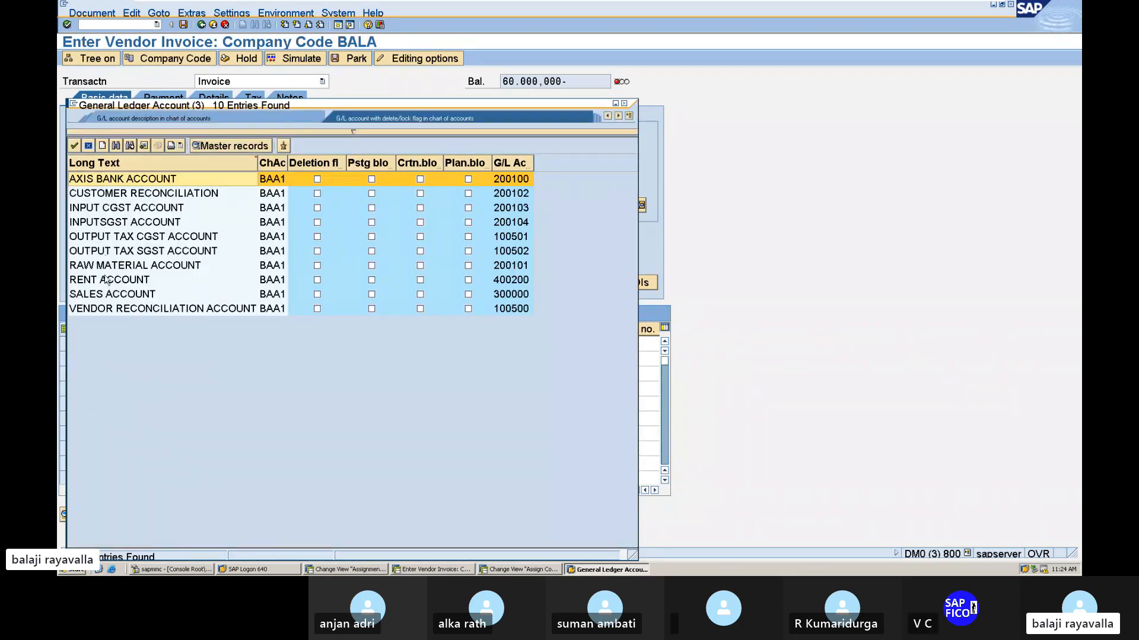
pyautogui.doubleClick(113, 265)
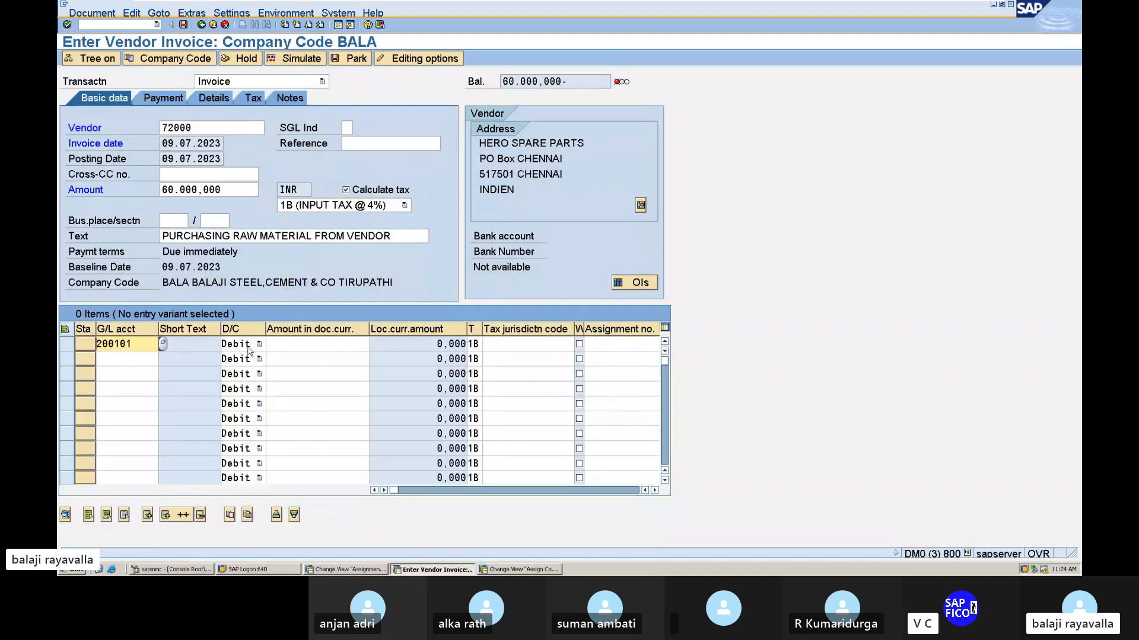
pyautogui.click(316, 348)
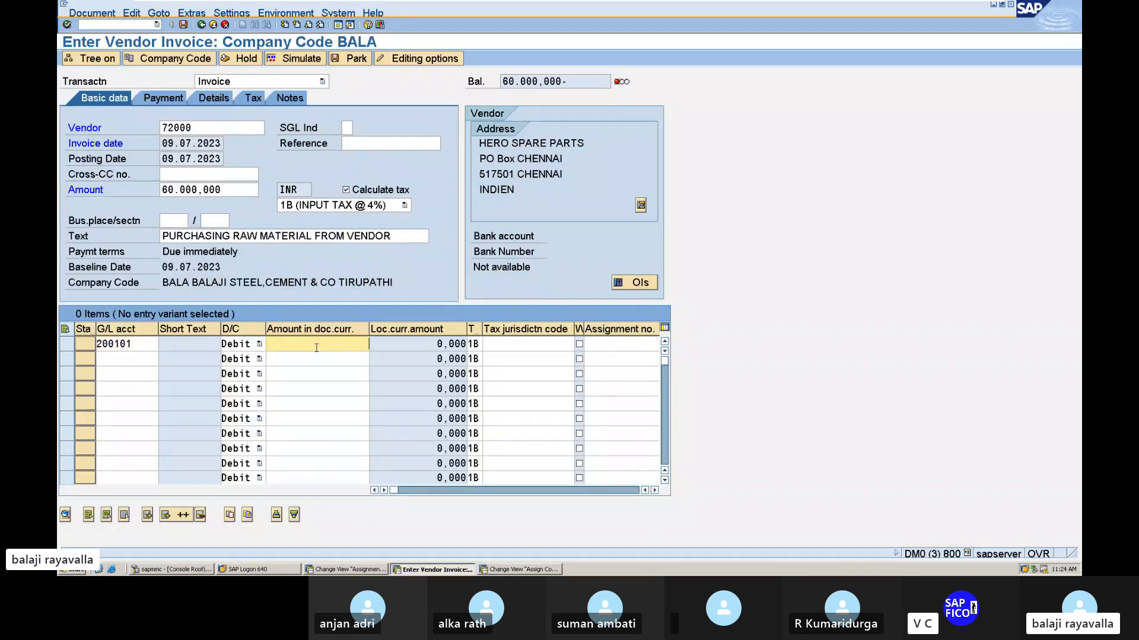
pyautogui.write('60.000.000')
pyautogui.press('Return')
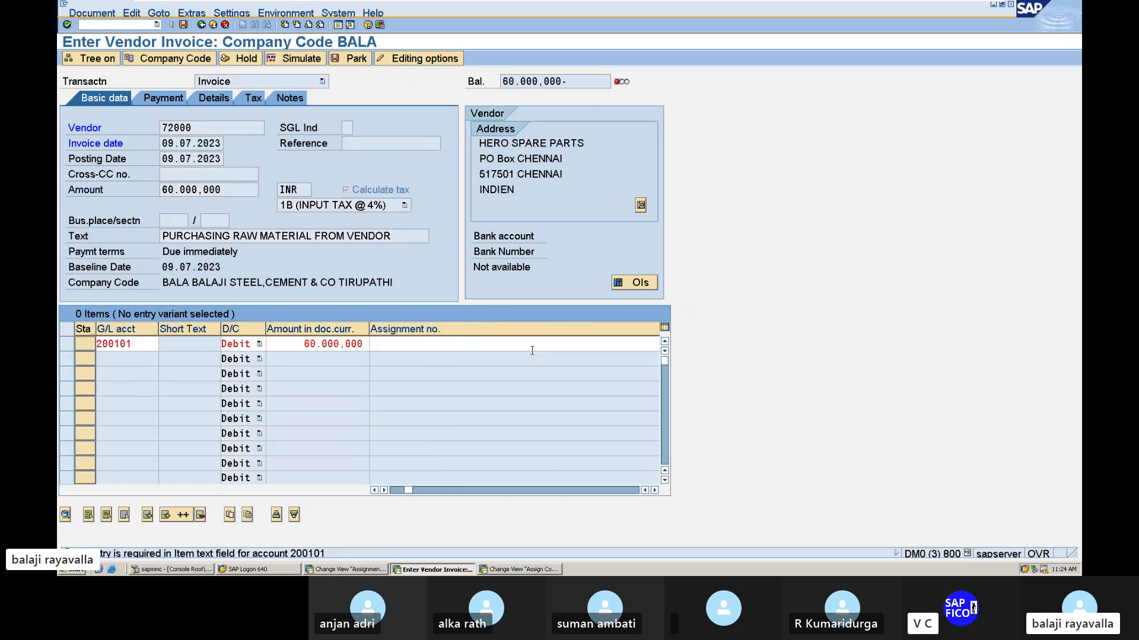
# Set the text of the raw material line item to + so that it takes over the header text.
pyautogui.click(307, 63)
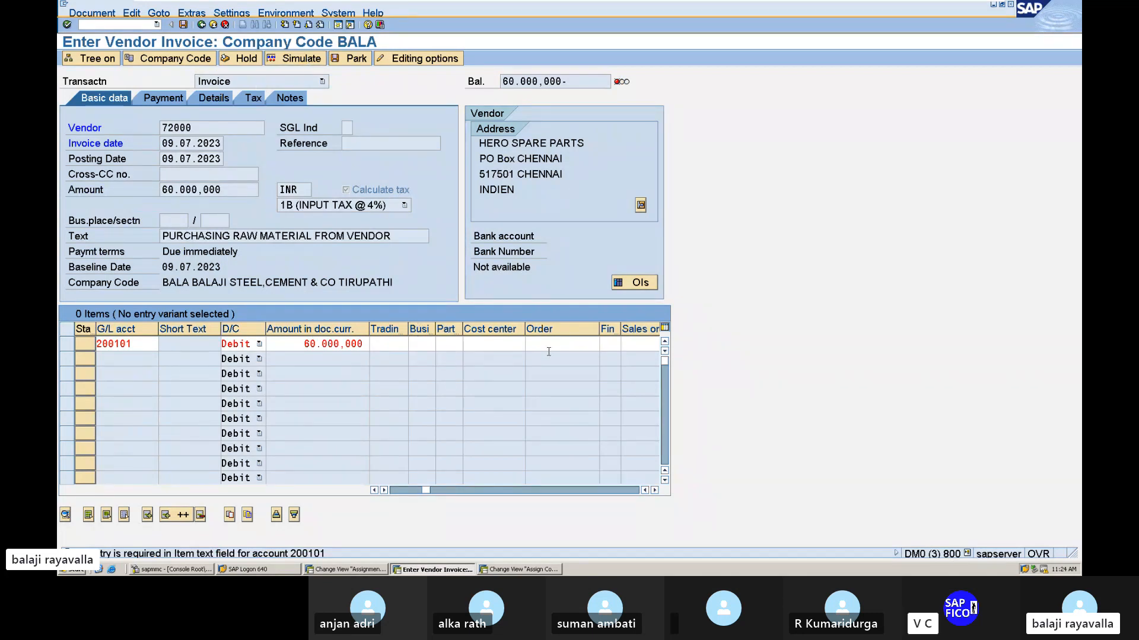
pyautogui.press('Return')
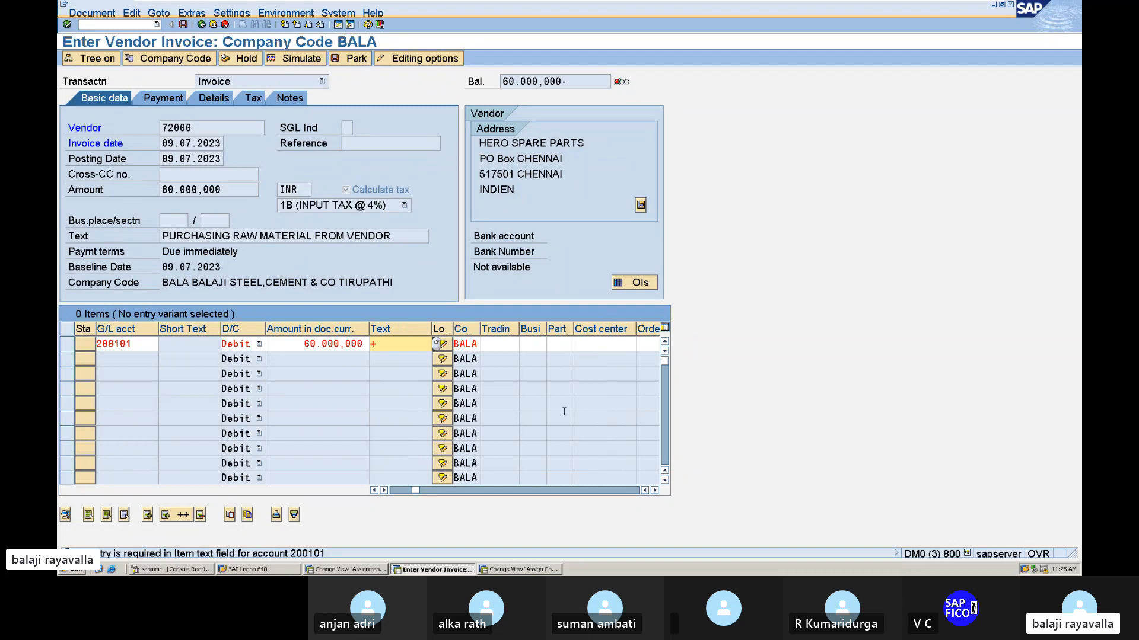
pyautogui.press('Return')
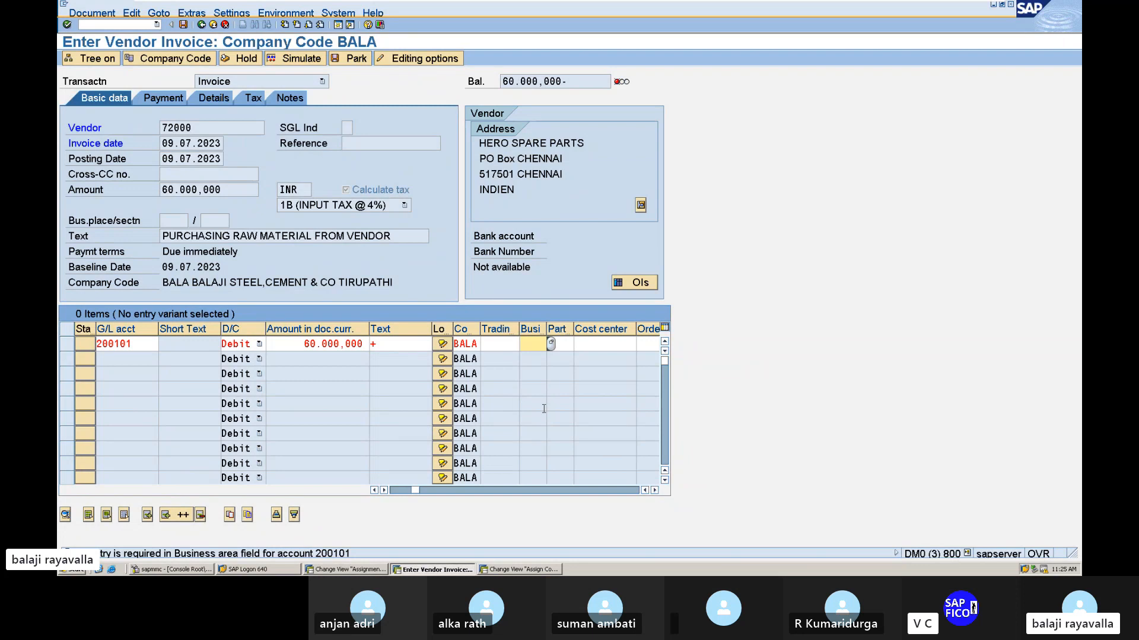
# Search the business areas for MANG, assign it to the raw material line item and confirm the line.
pyautogui.write('MA')
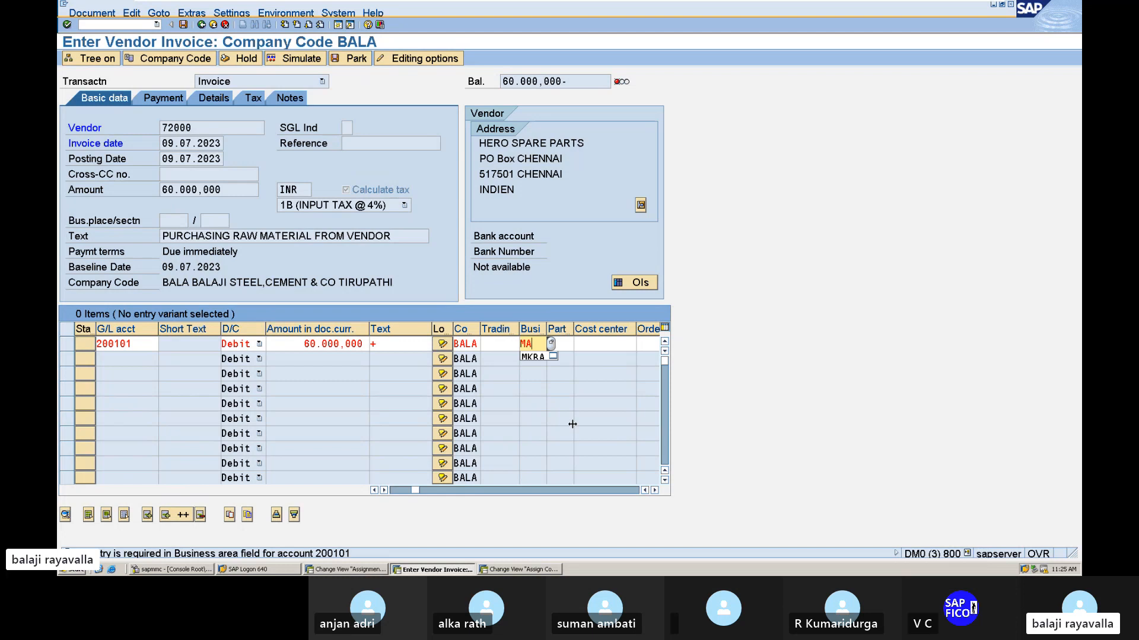
pyautogui.write('N')
pyautogui.click(551, 343)
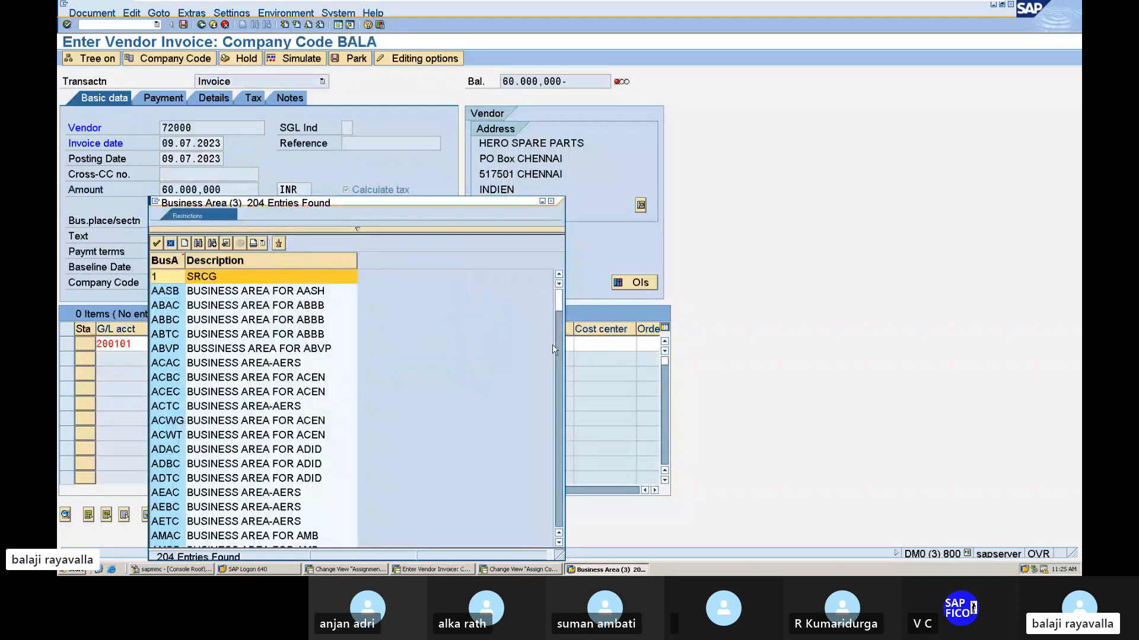
pyautogui.hotkey('ctrl', 'f')
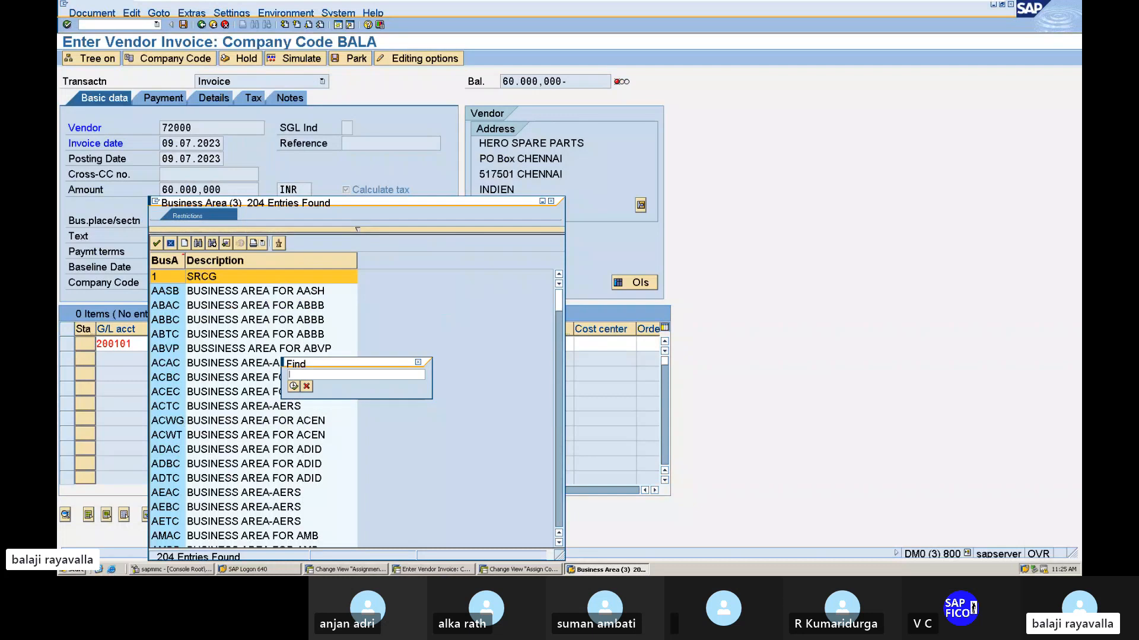
pyautogui.write('mang')
pyautogui.press('Return')
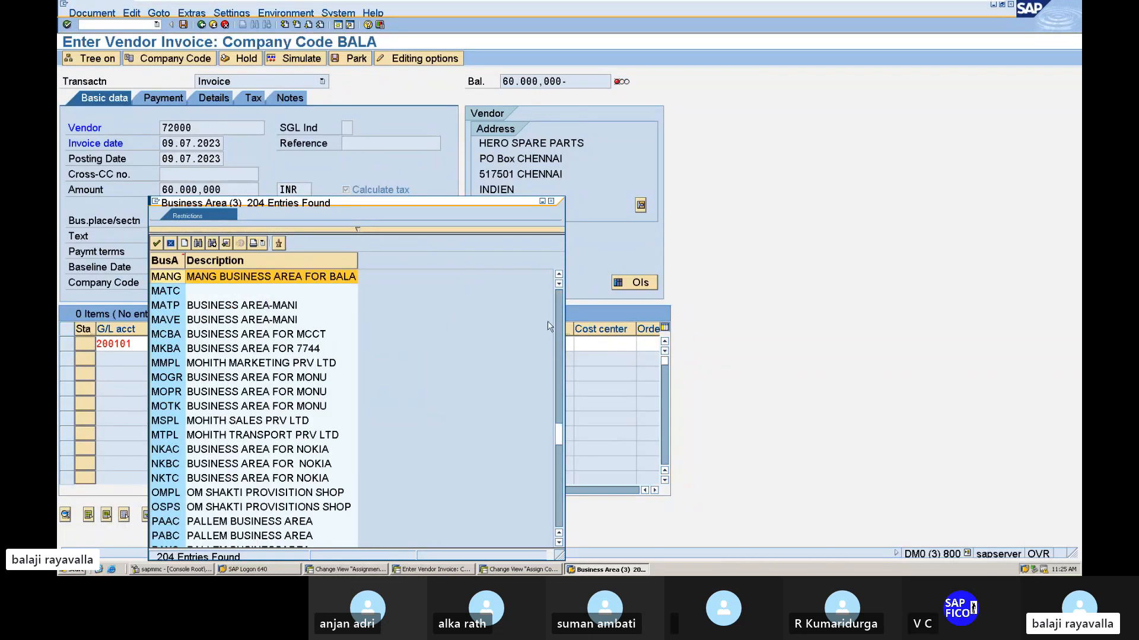
pyautogui.doubleClick(179, 280)
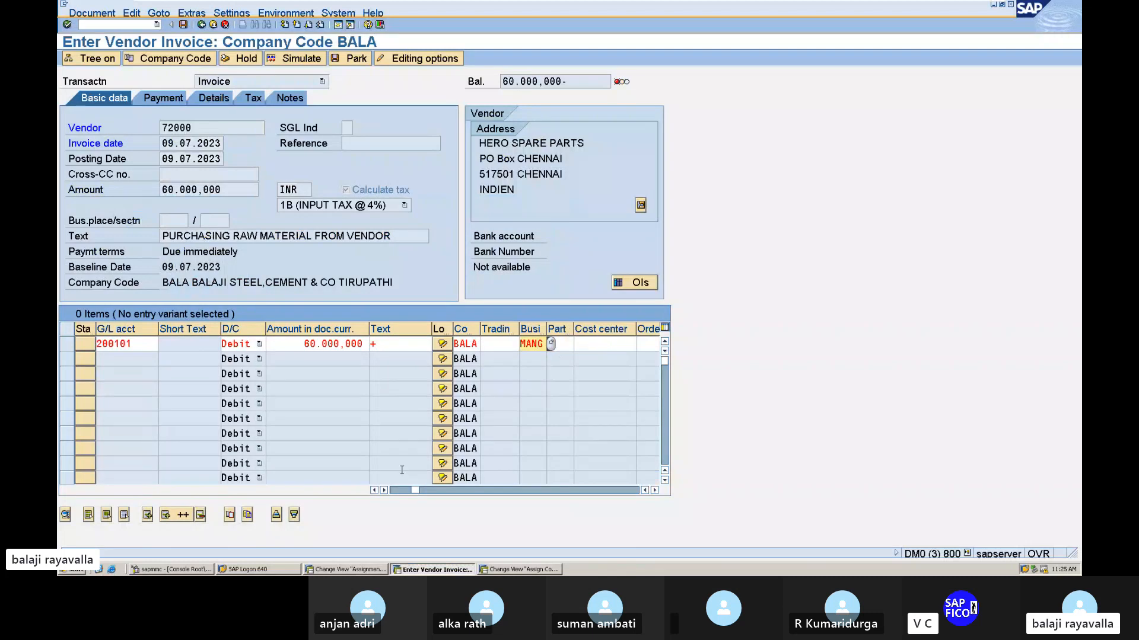
pyautogui.press('Return')
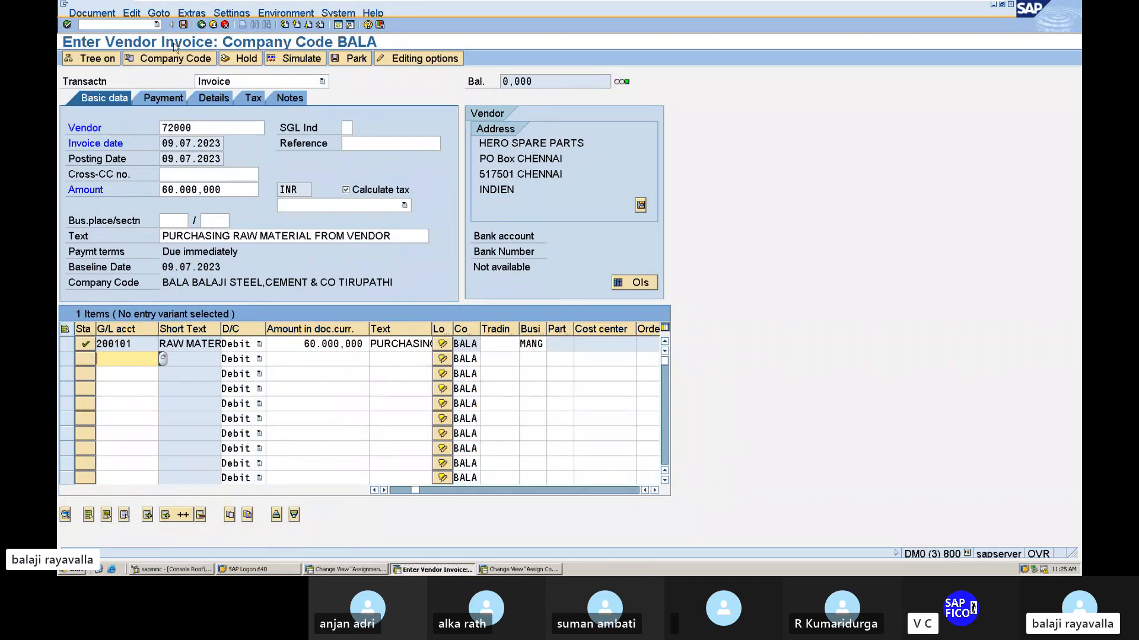
# Simulate the invoice document, view the help for the status message and close it.
pyautogui.click(292, 59)
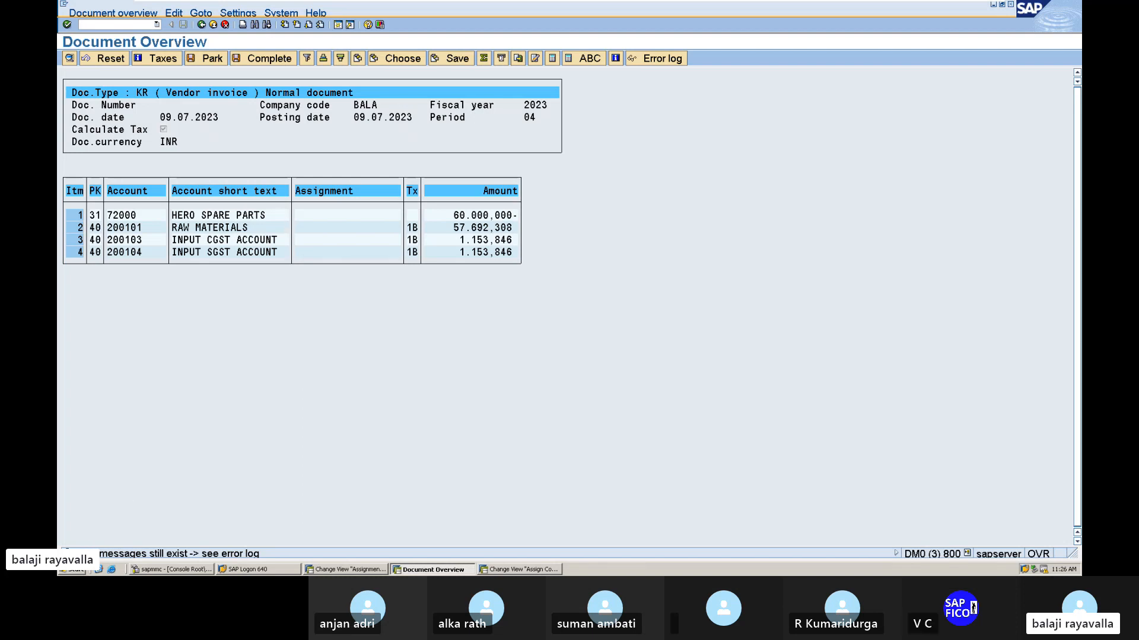
pyautogui.doubleClick(224, 553)
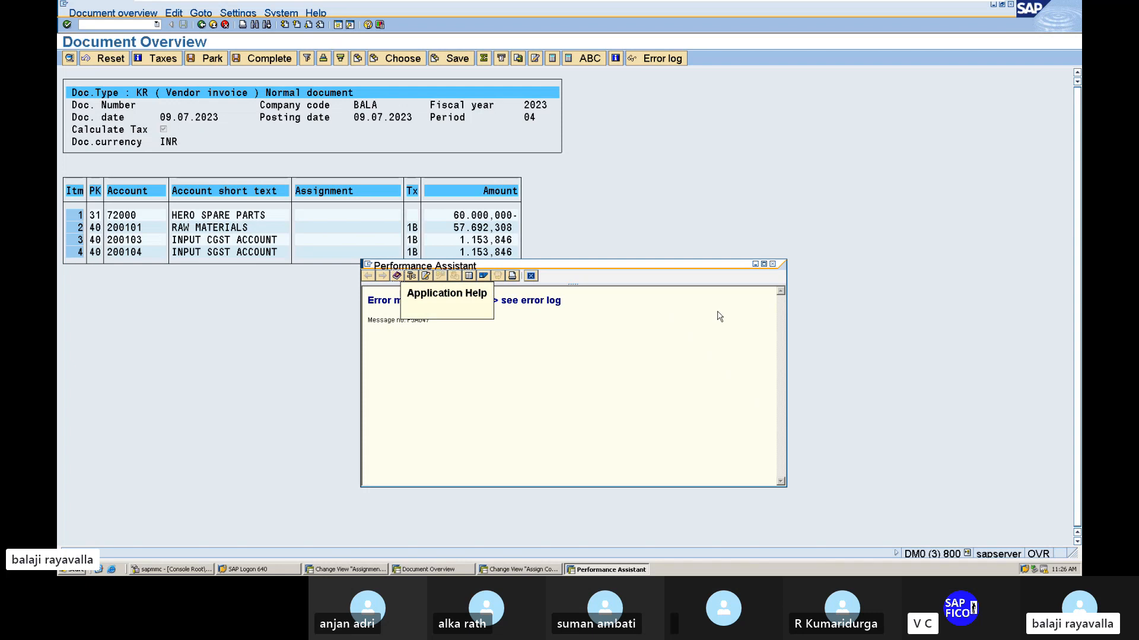
pyautogui.click(774, 265)
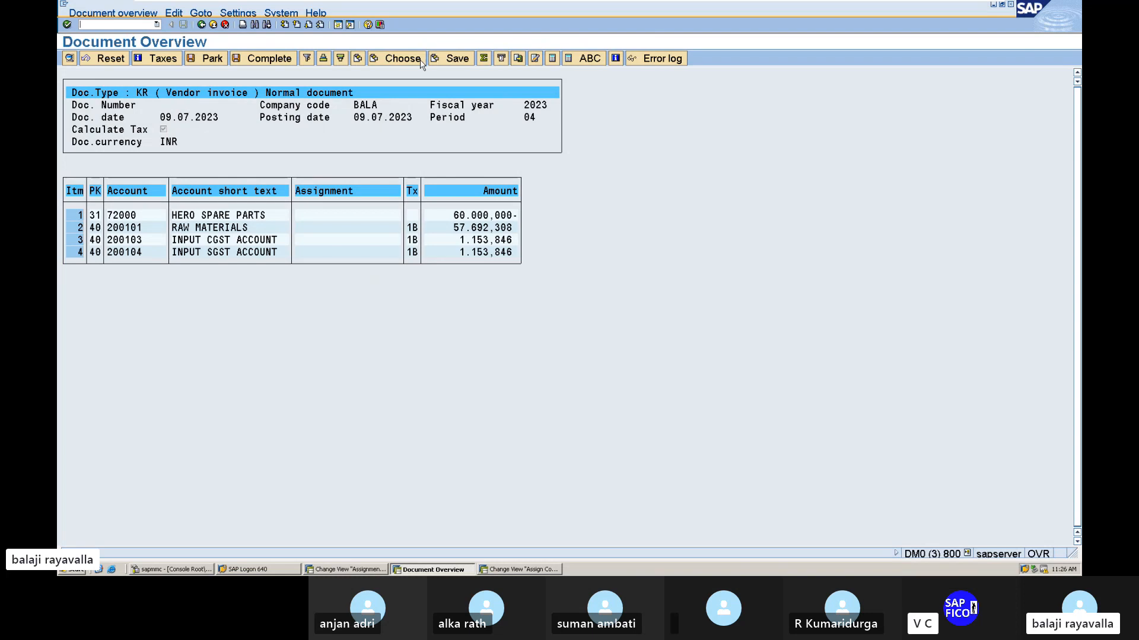
# Open a new session and look up country IN in the country to tax calculation procedure assignment.
pyautogui.click(338, 25)
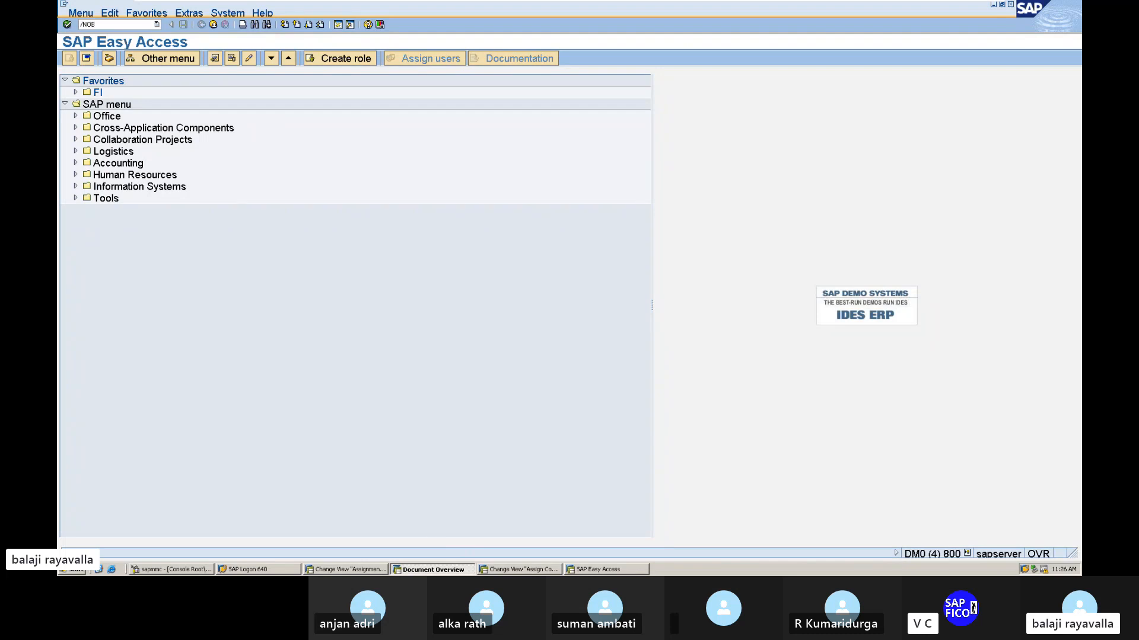
pyautogui.press('Return')
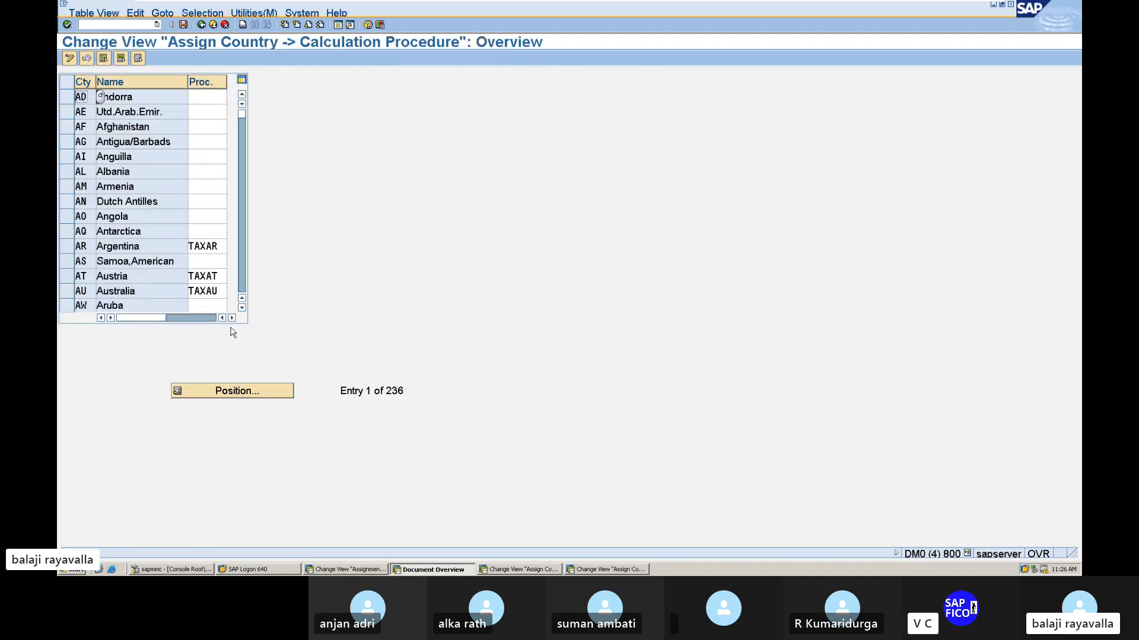
pyautogui.click(246, 389)
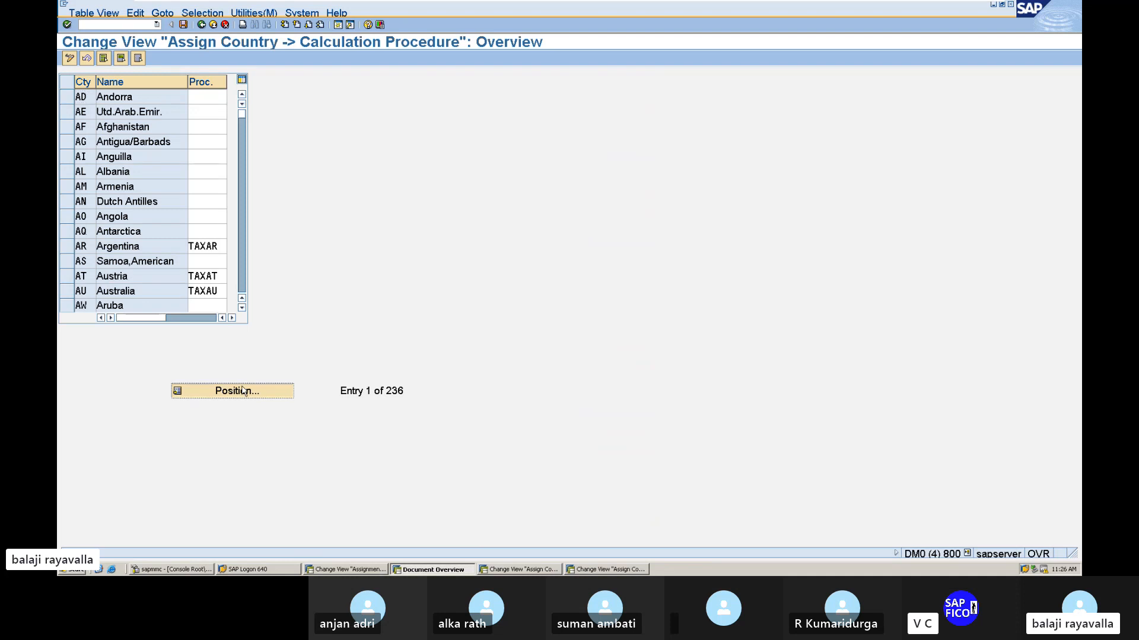
pyautogui.write('IN')
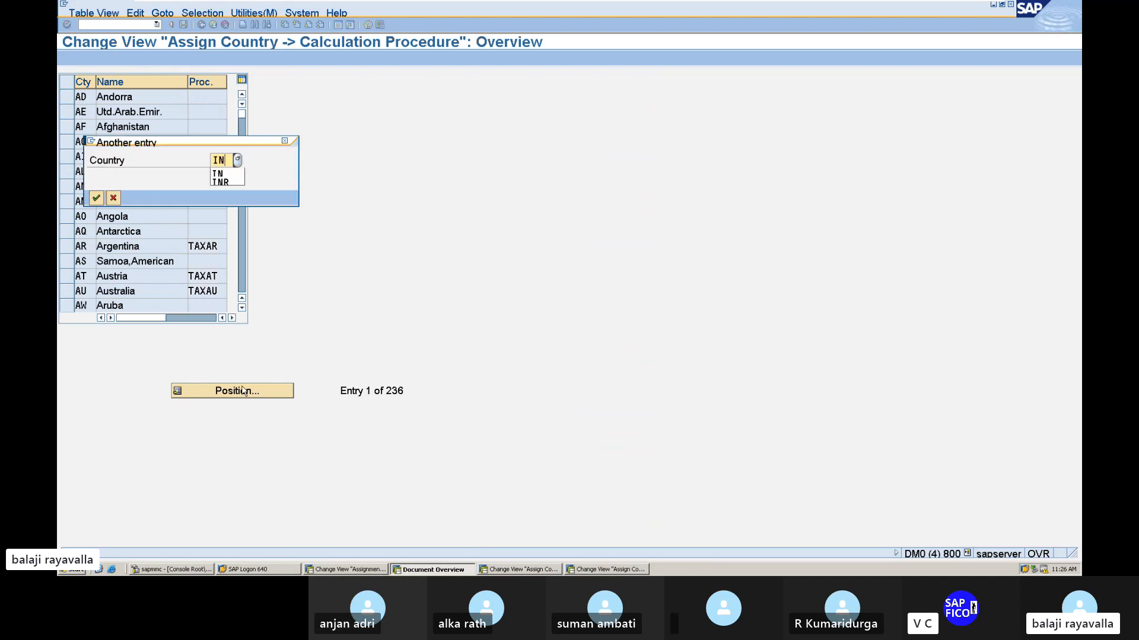
pyautogui.press('Return')
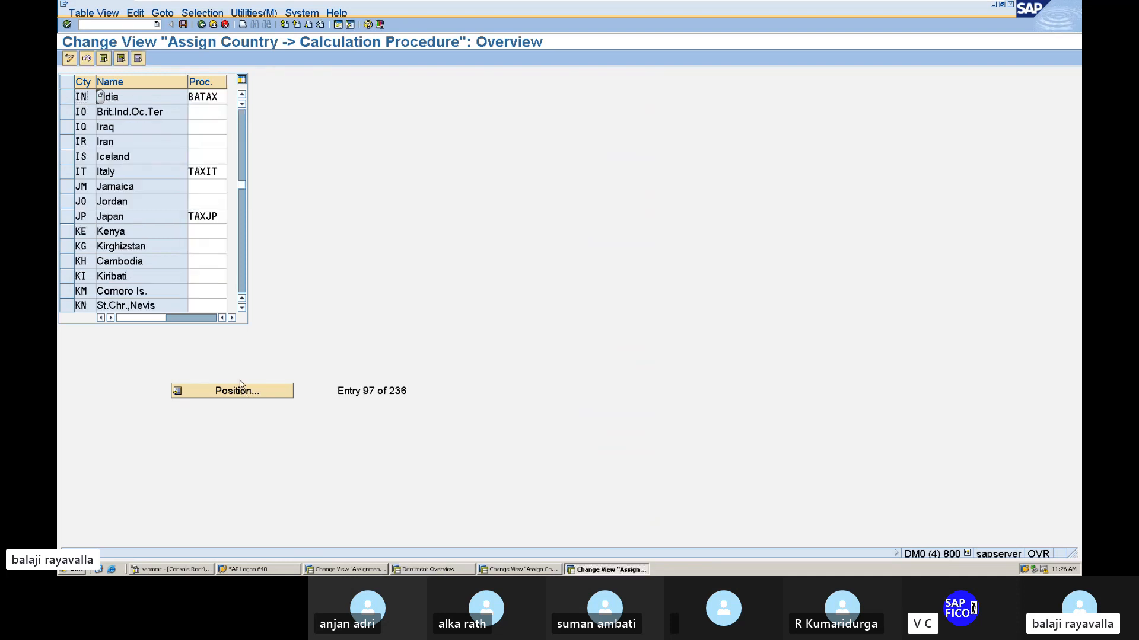
# Leave the calculation procedure assignment and open transaction FB60 in this session.
pyautogui.click(136, 25)
pyautogui.write('/n')
pyautogui.press('Return')
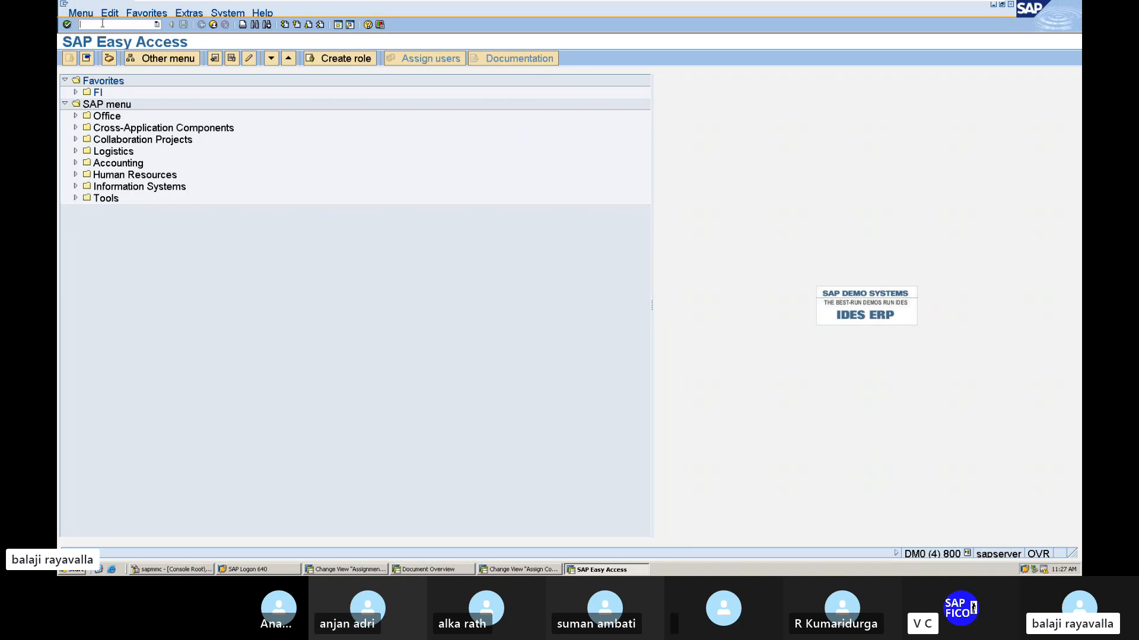
pyautogui.write('/NFB60')
pyautogui.press('Return')
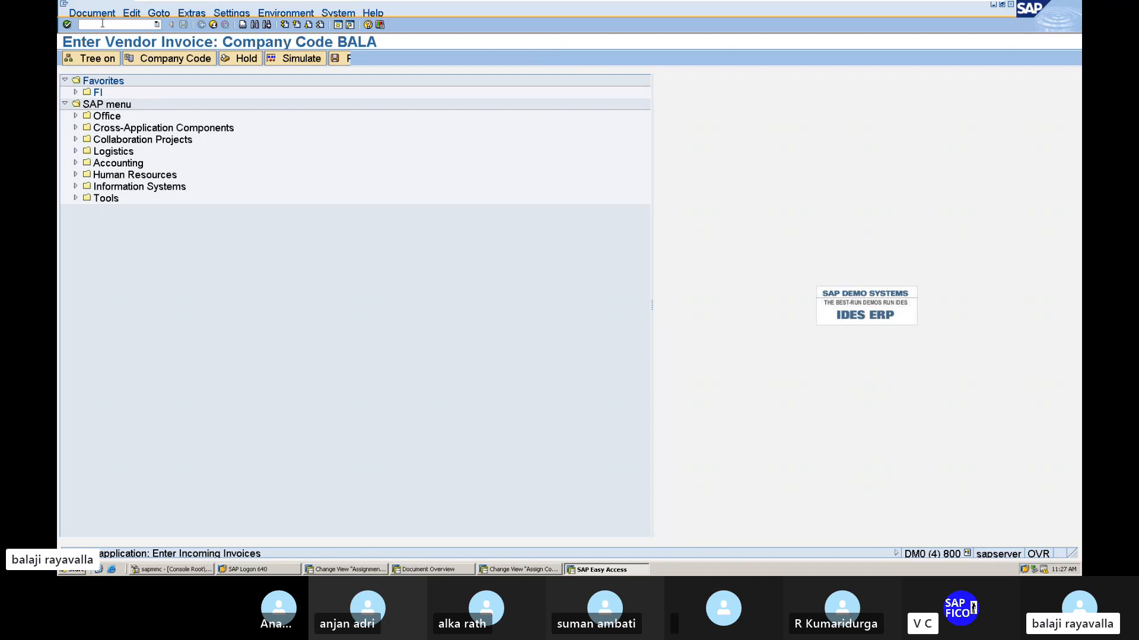
# Switch back to the simulated document, inspect its RAW MATERIALS line item and return to the overview.
pyautogui.click(433, 569)
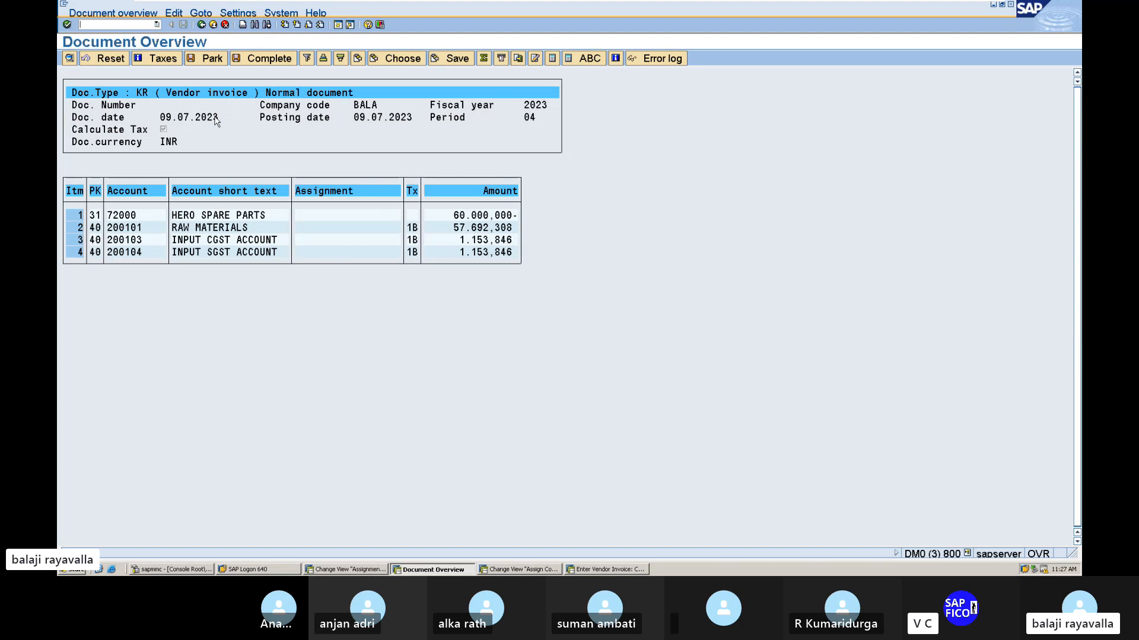
pyautogui.doubleClick(231, 229)
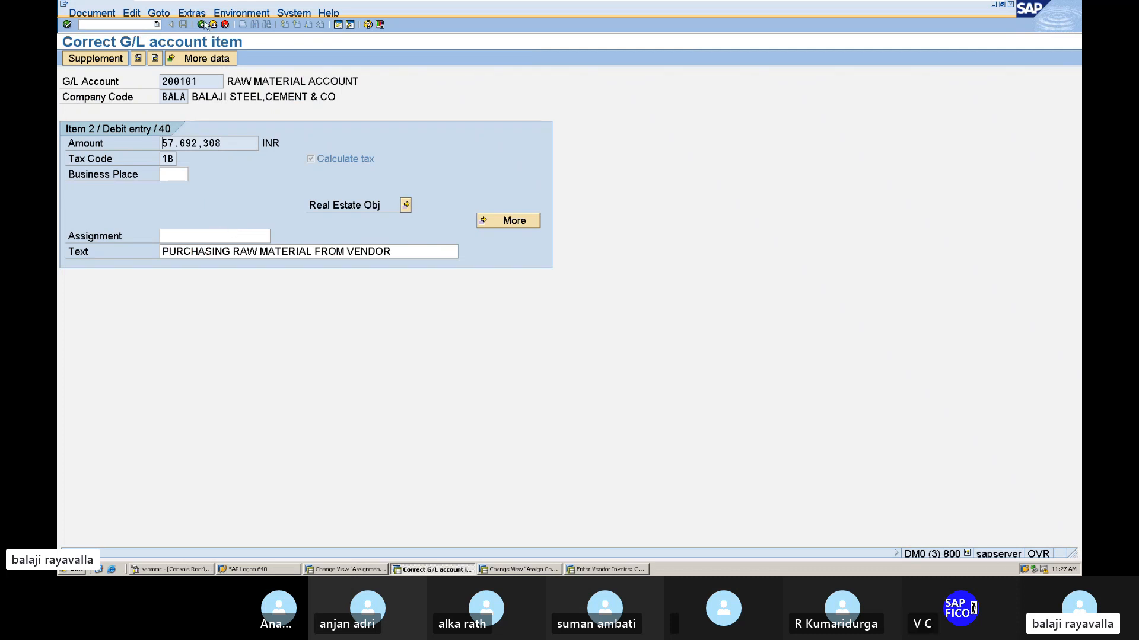
pyautogui.click(202, 25)
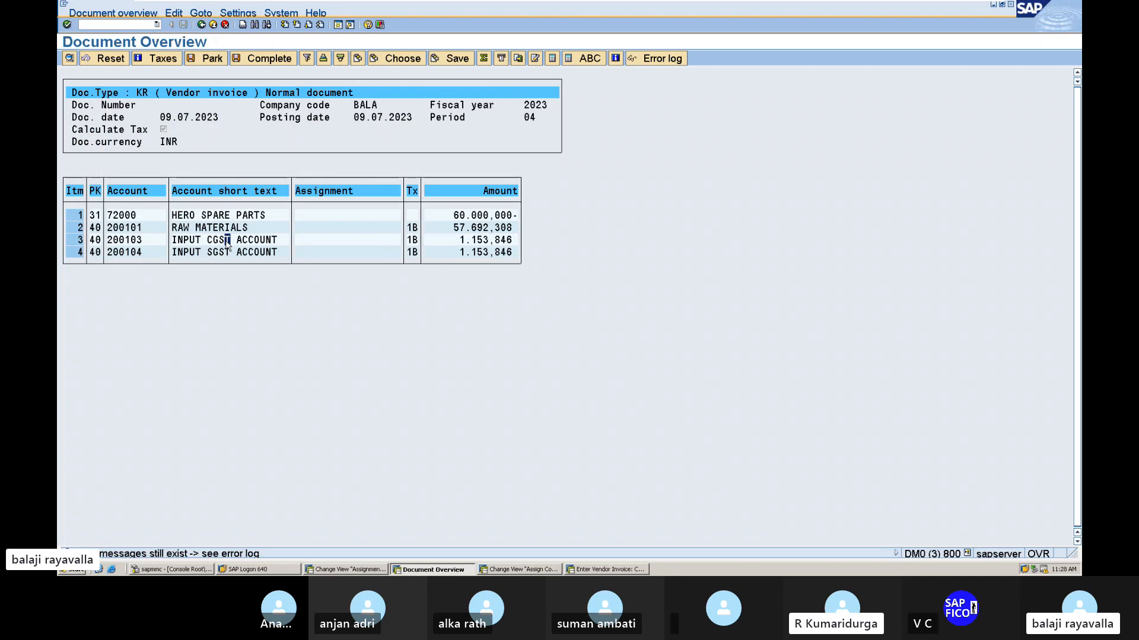
# Give the INPUT CGST ACCOUNT line item the text INPUT CGST and business area MANG, and return to the document overview.
pyautogui.doubleClick(226, 239)
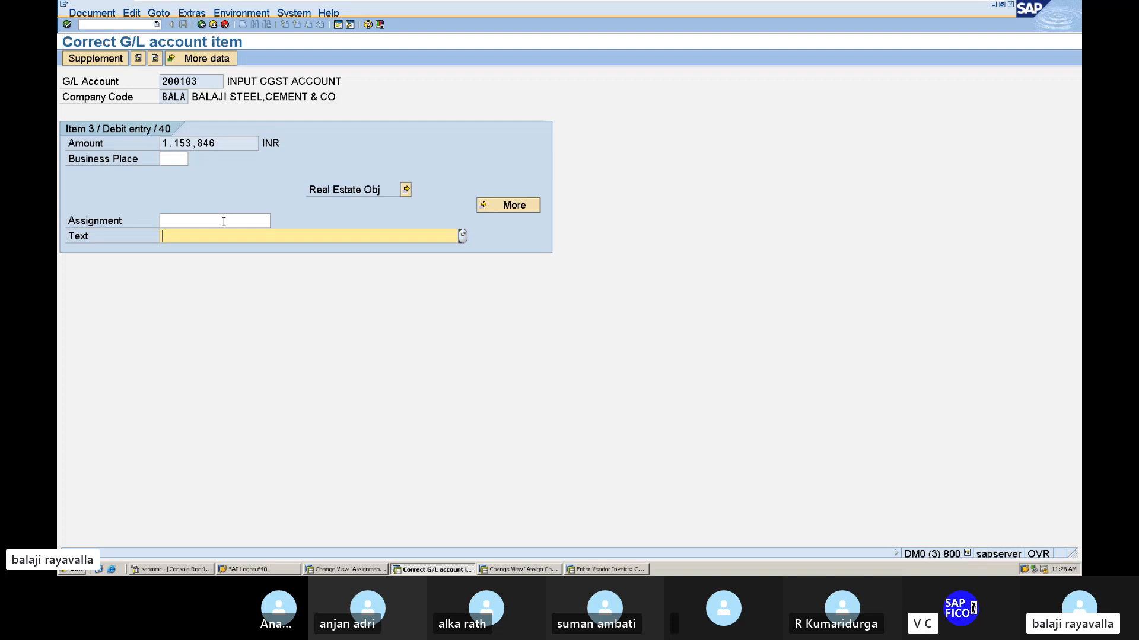
pyautogui.write('INPUT CGS;T')
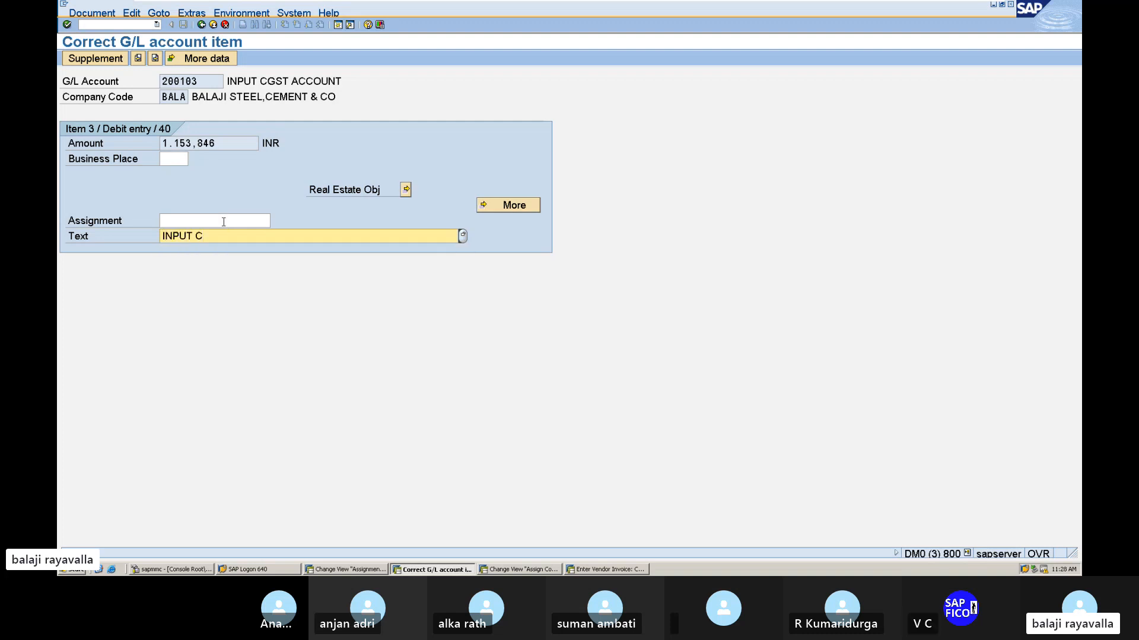
pyautogui.press('BackSpace')
pyautogui.press('BackSpace')
pyautogui.write('SS')
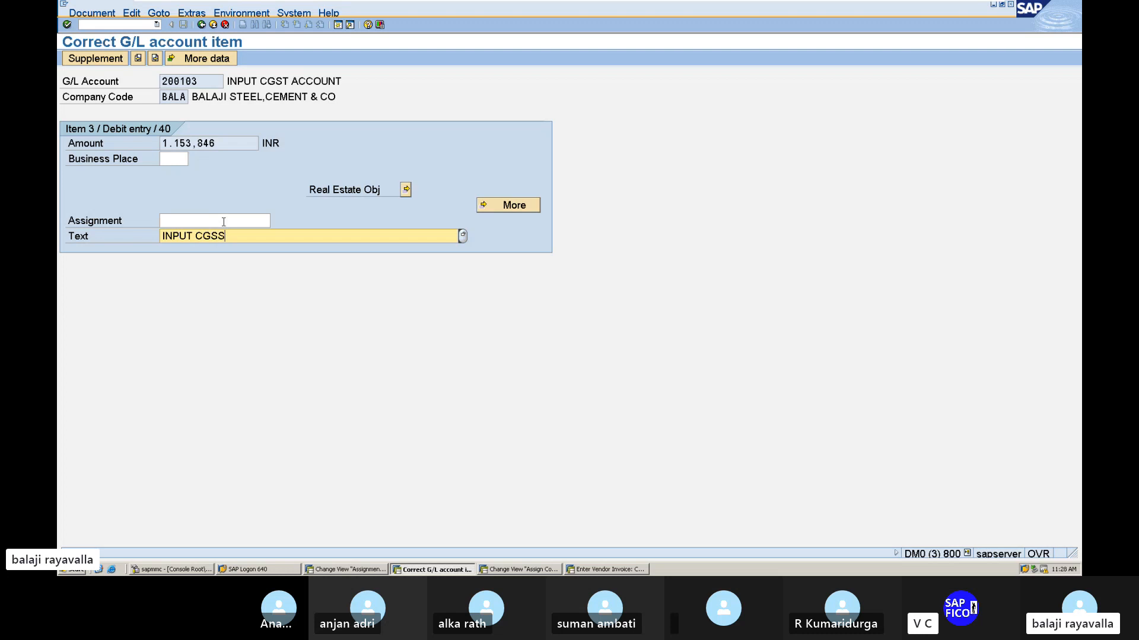
pyautogui.press('BackSpace')
pyautogui.write('T')
pyautogui.press('Return')
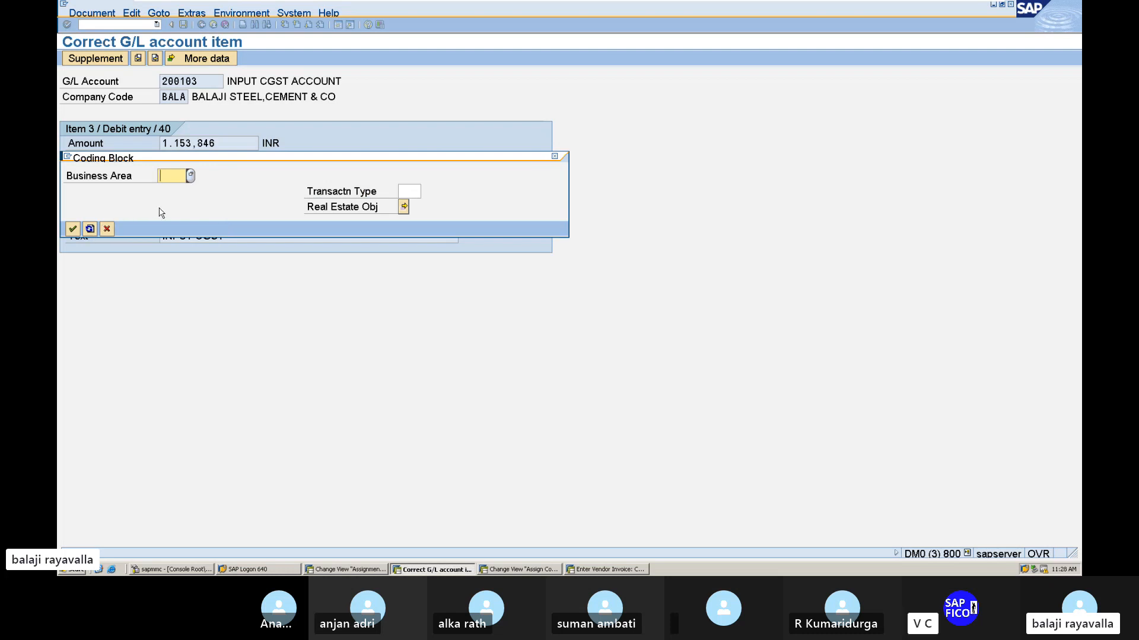
pyautogui.write('MANG')
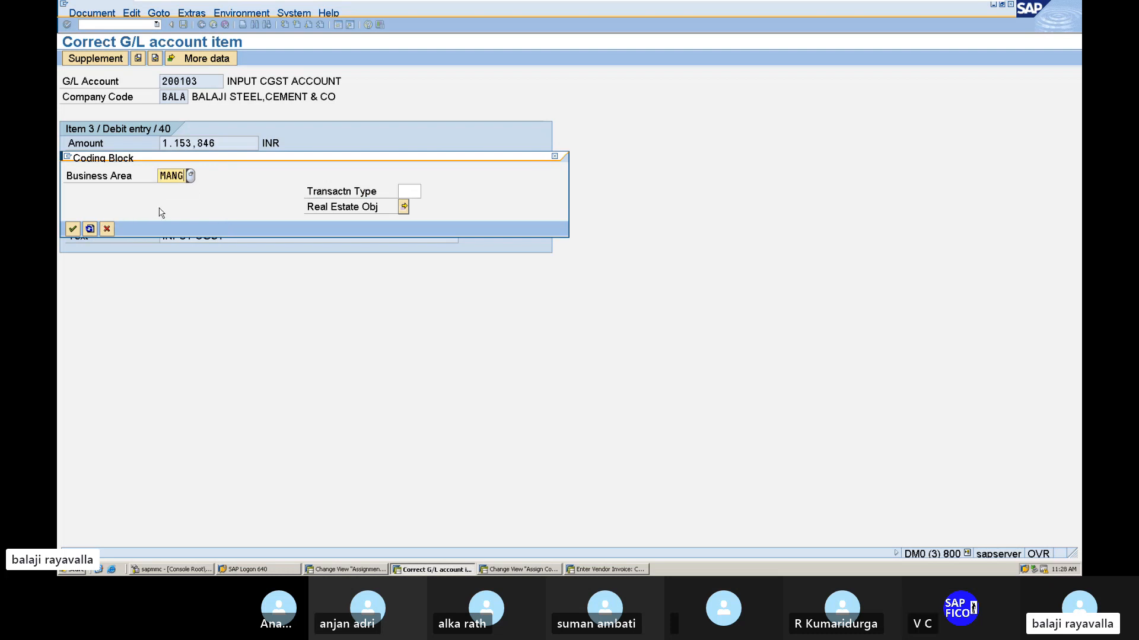
pyautogui.click(72, 229)
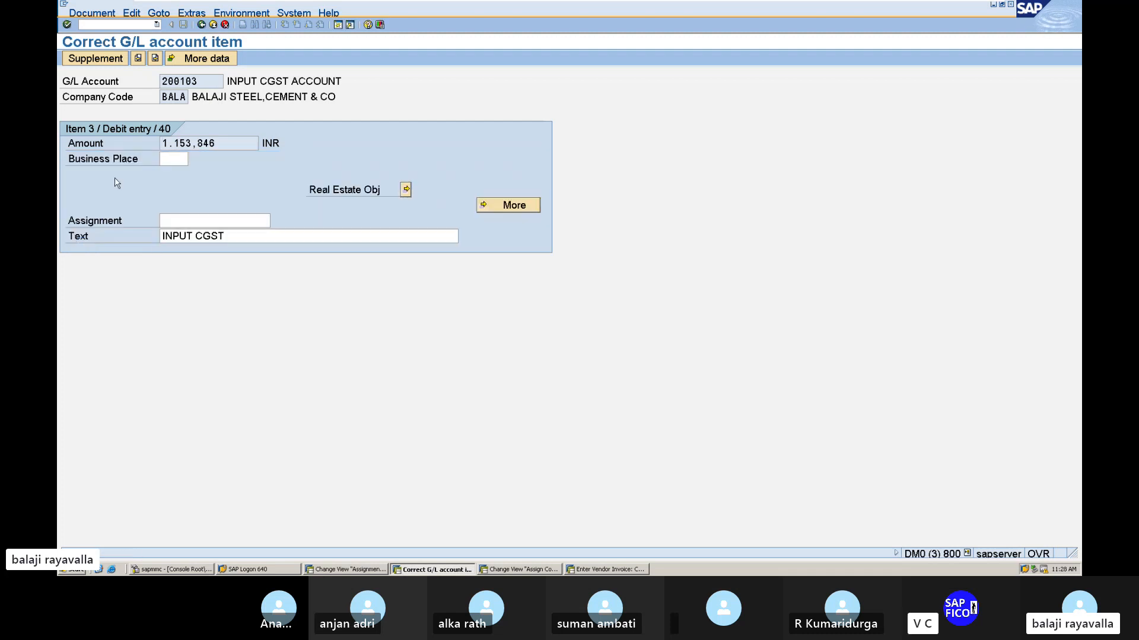
pyautogui.click(201, 25)
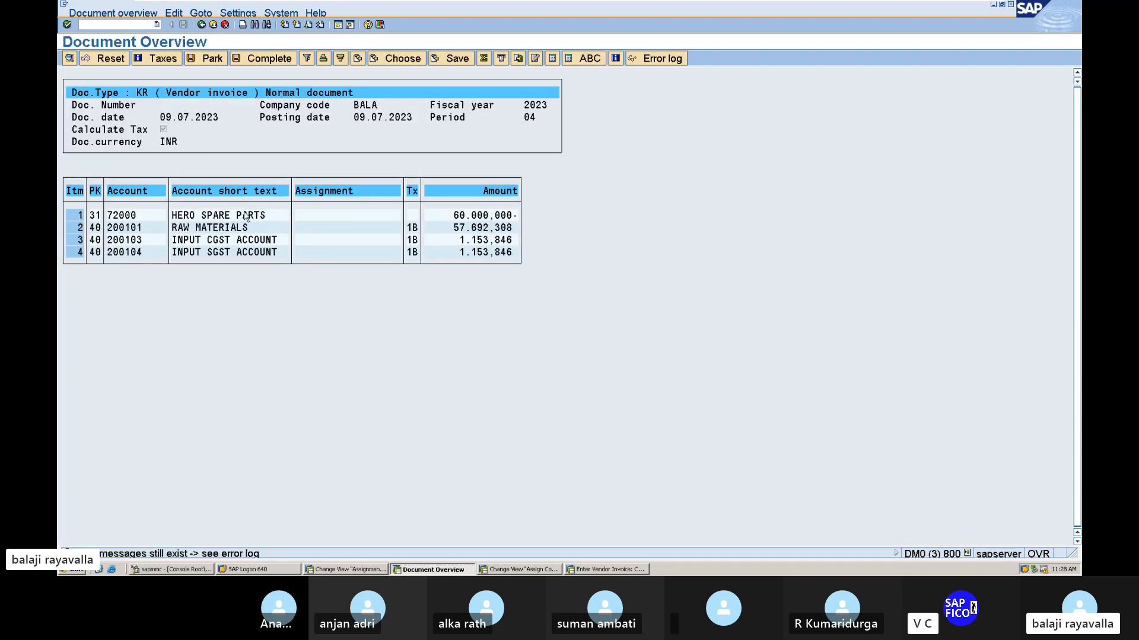
# Give the INPUT SGST ACCOUNT line item the text INPUT SGST and business area MANG, and return to the document overview.
pyautogui.doubleClick(209, 250)
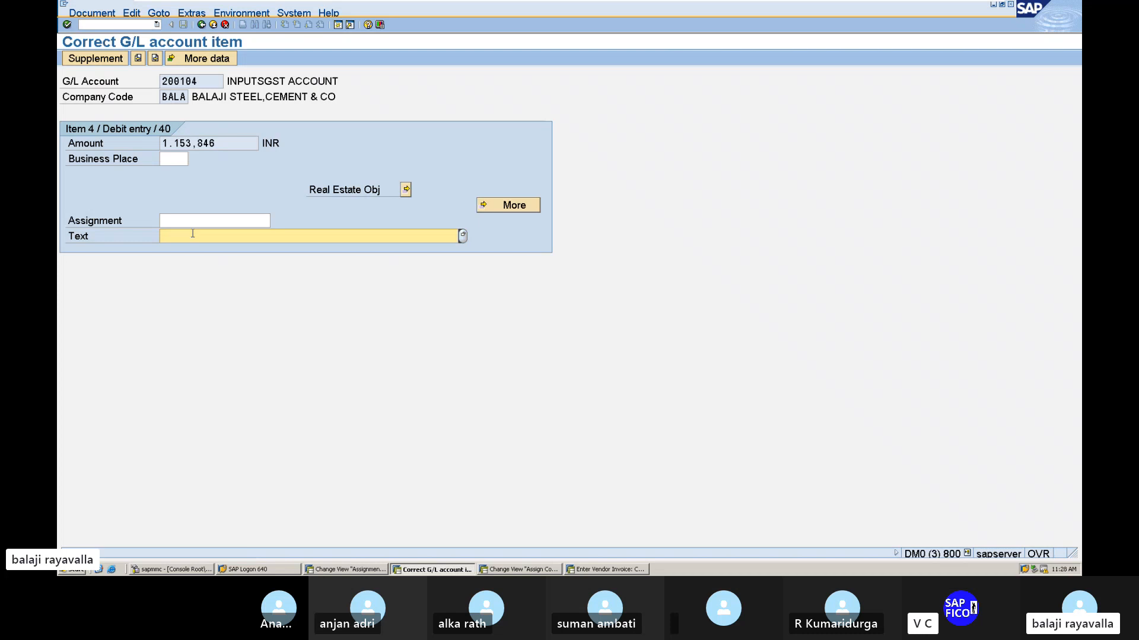
pyautogui.write('INP')
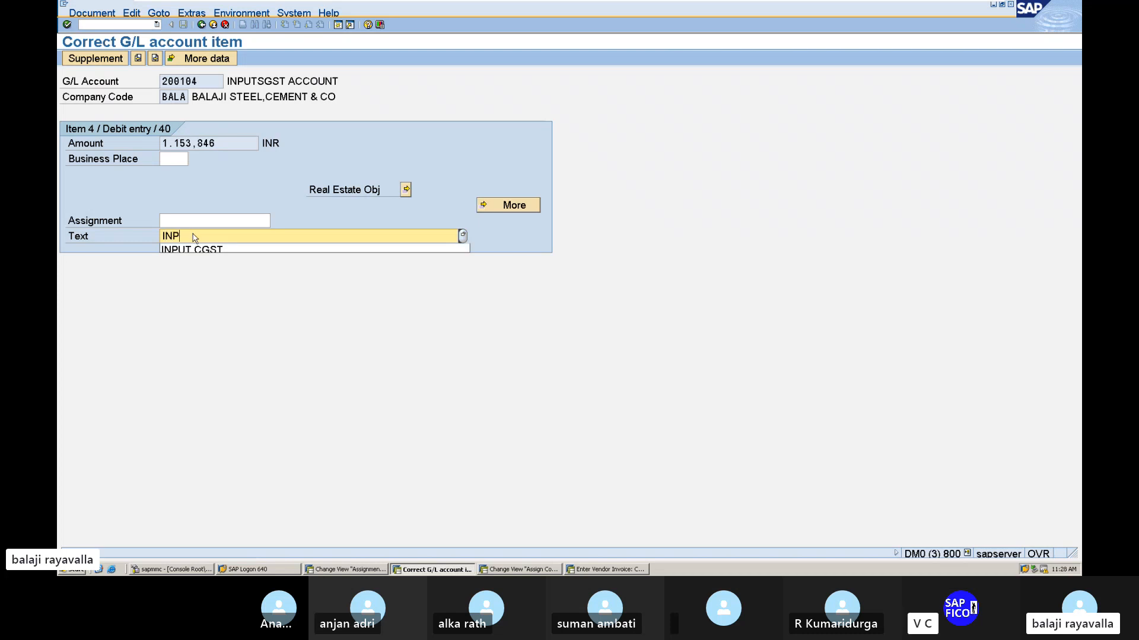
pyautogui.write('UT SGS')
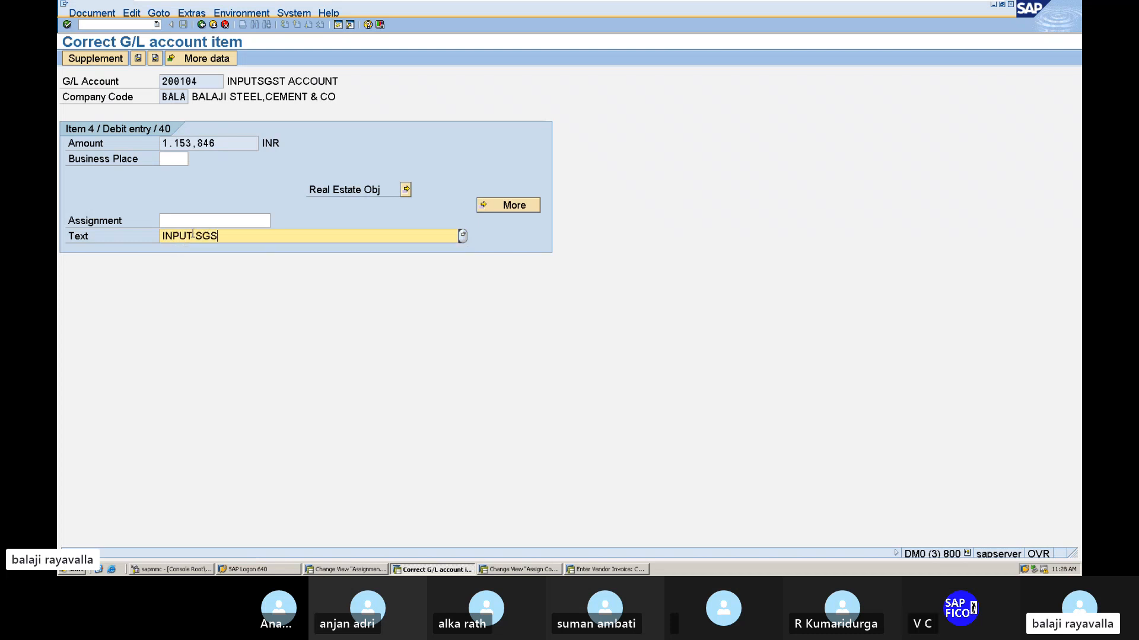
pyautogui.write('T')
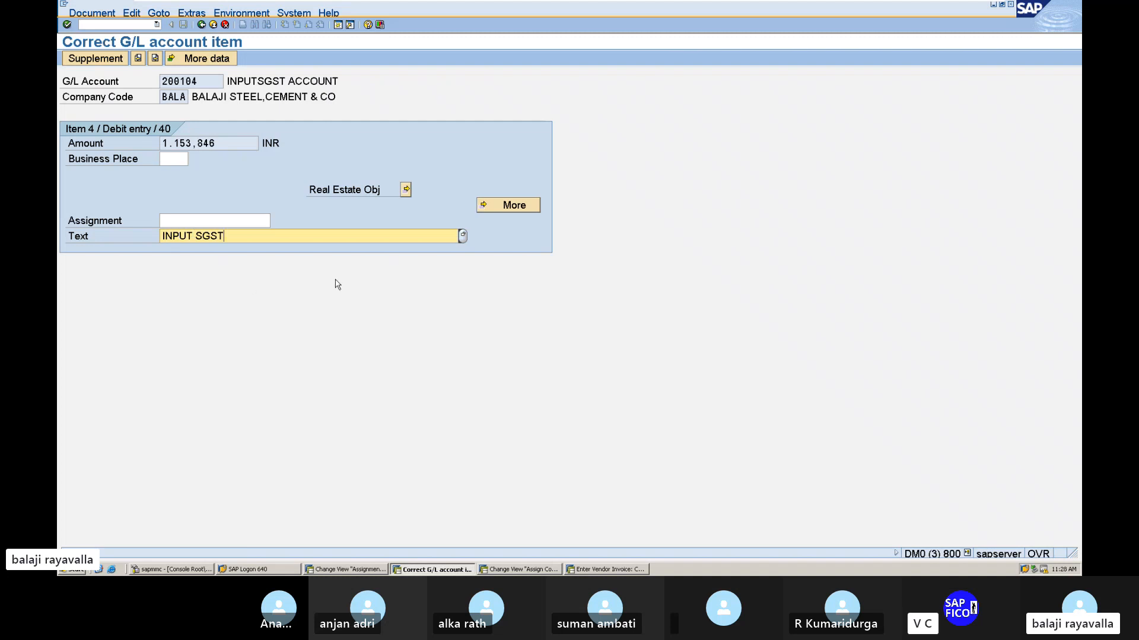
pyautogui.press('Return')
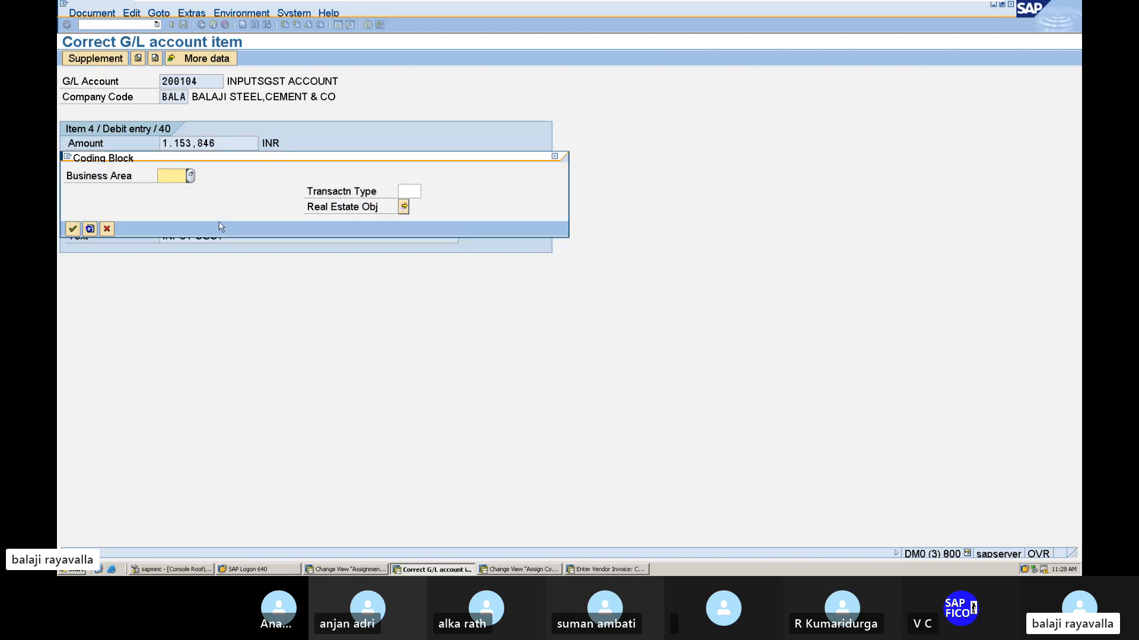
pyautogui.write('MANG')
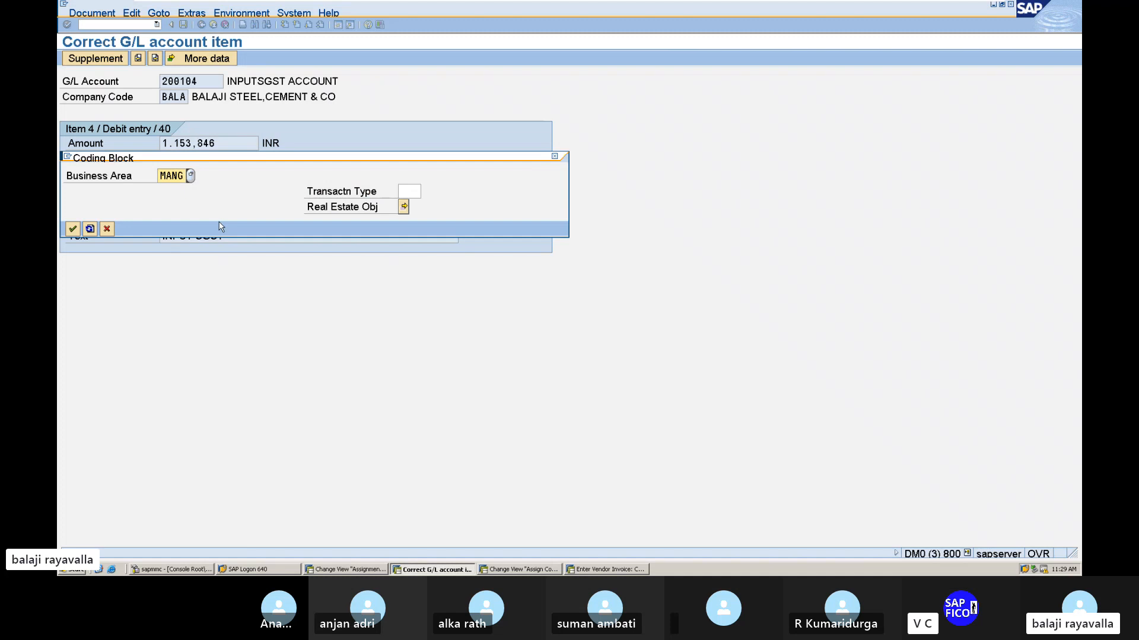
pyautogui.press('Return')
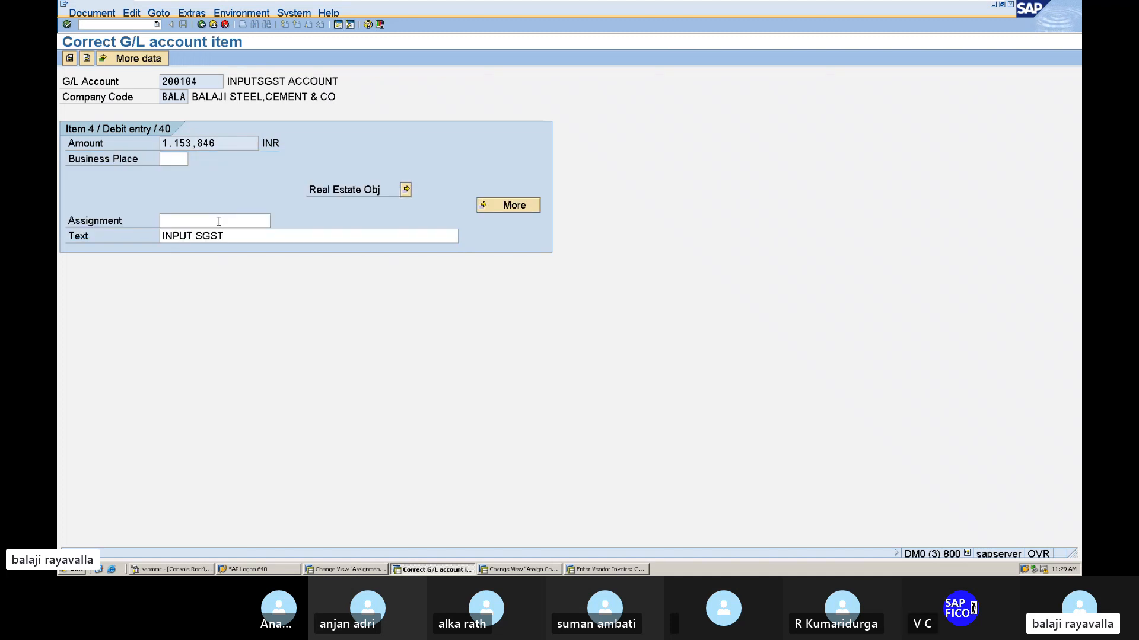
pyautogui.click(201, 25)
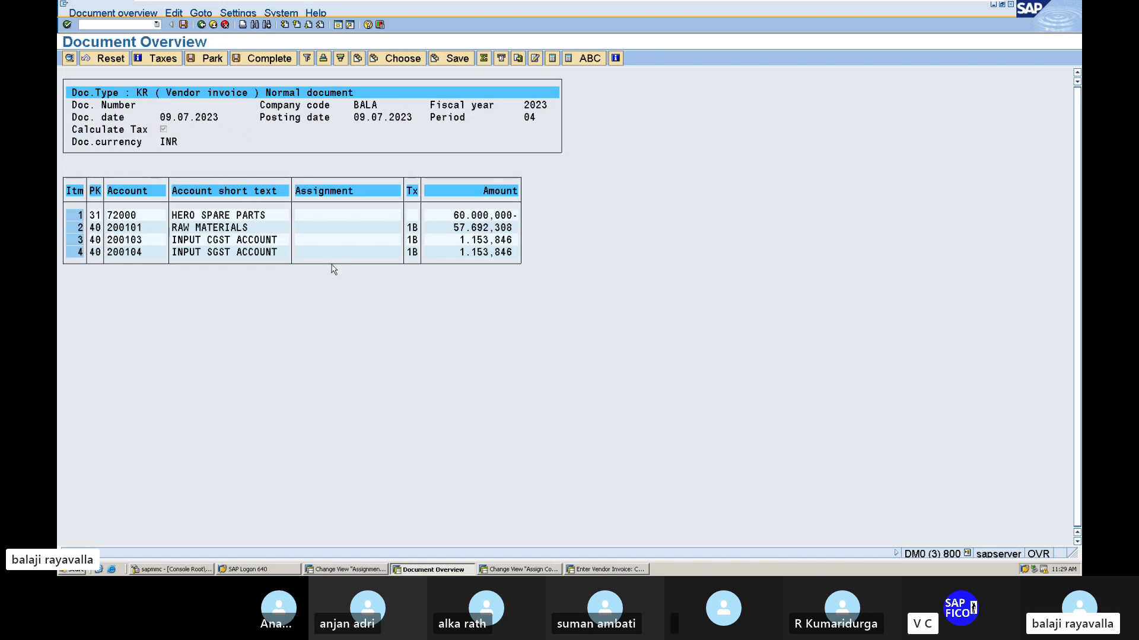
# Post the vendor invoice and display the posted document.
pyautogui.click(183, 25)
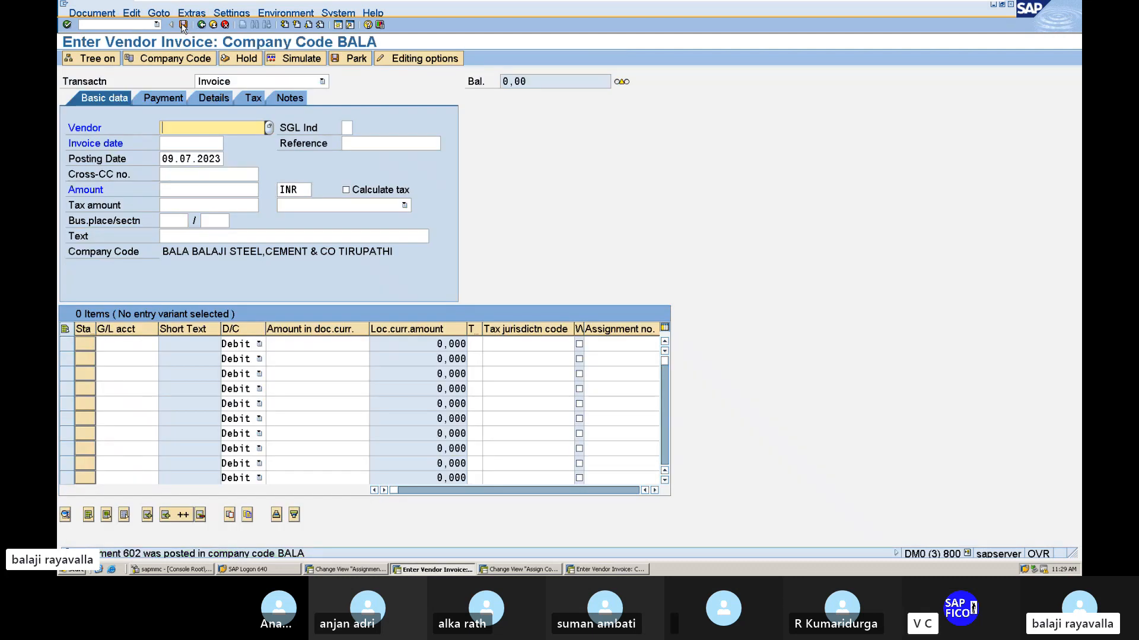
pyautogui.click(123, 25)
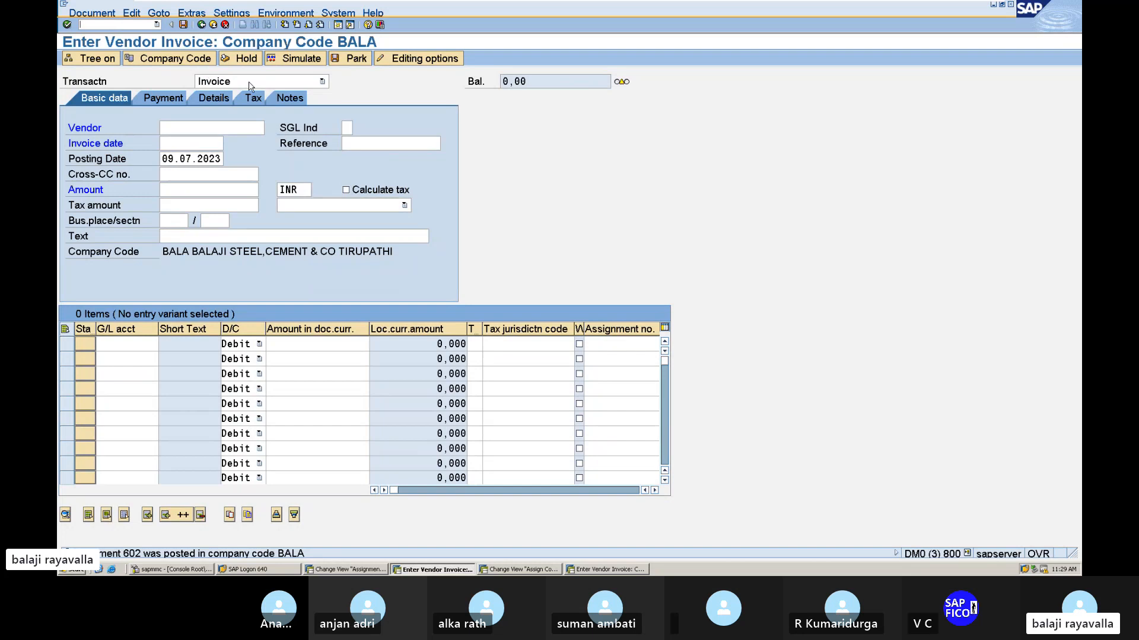
pyautogui.click(95, 14)
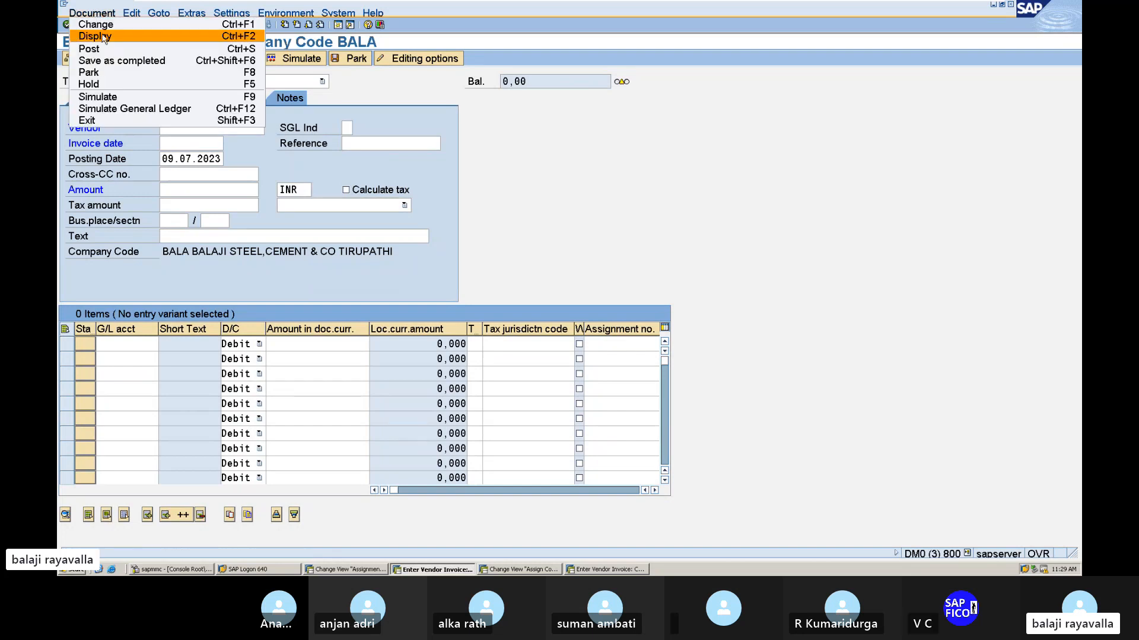
pyautogui.click(102, 37)
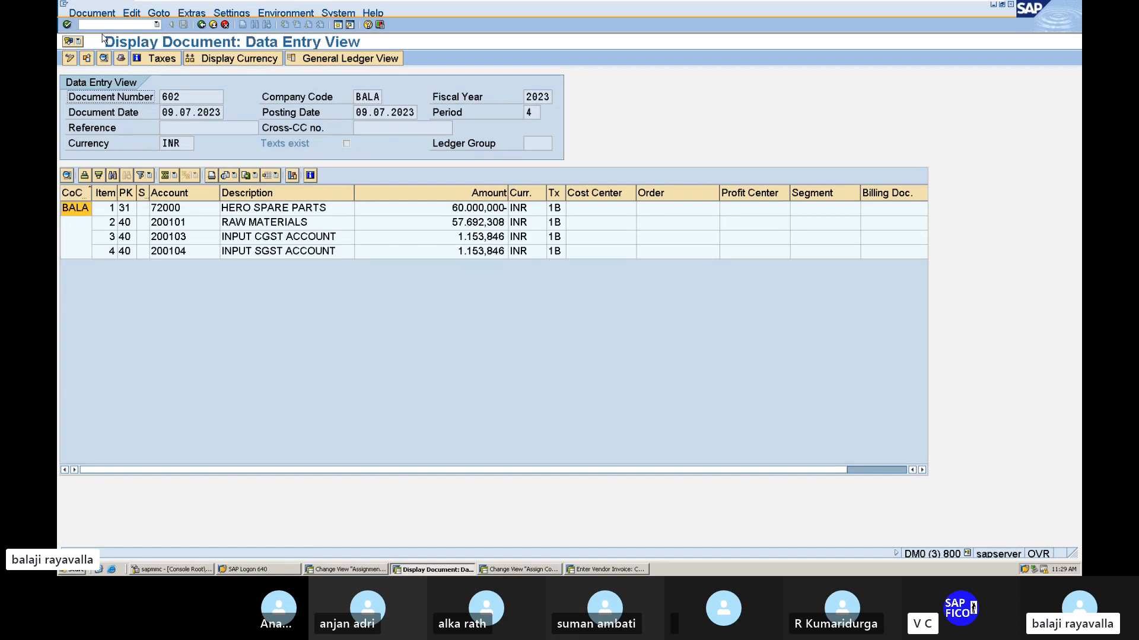
# Open transaction F-53 for outgoing payments and set the document date to 09.07.2023.
pyautogui.click(91, 25)
pyautogui.write('F-53')
pyautogui.press('Return')
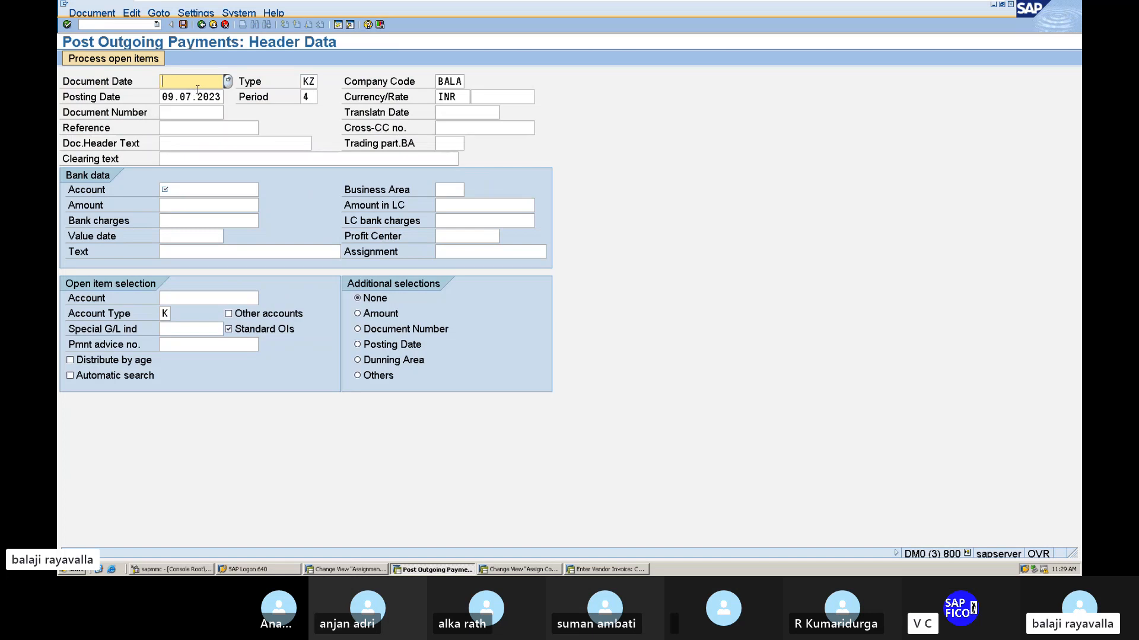
pyautogui.write('0')
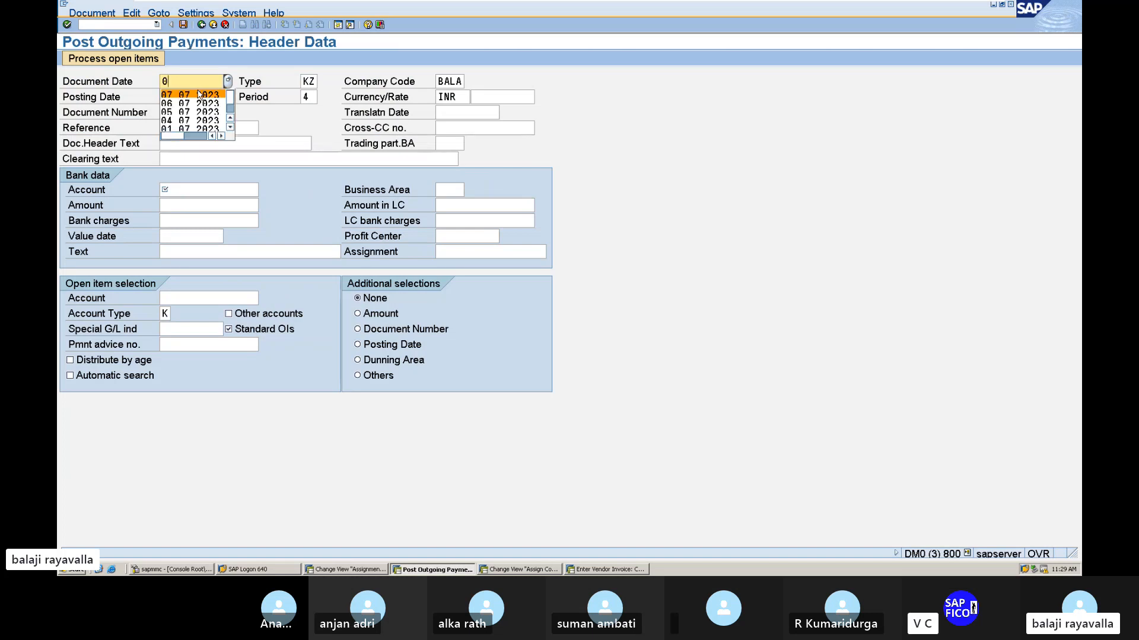
pyautogui.write('9.07.2')
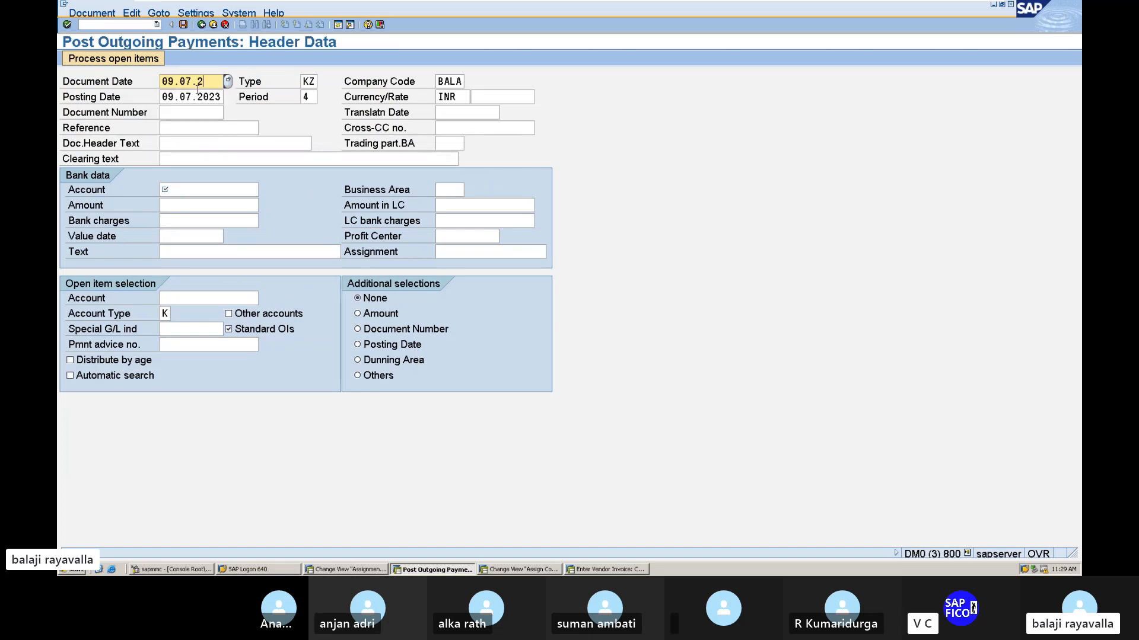
pyautogui.write('023')
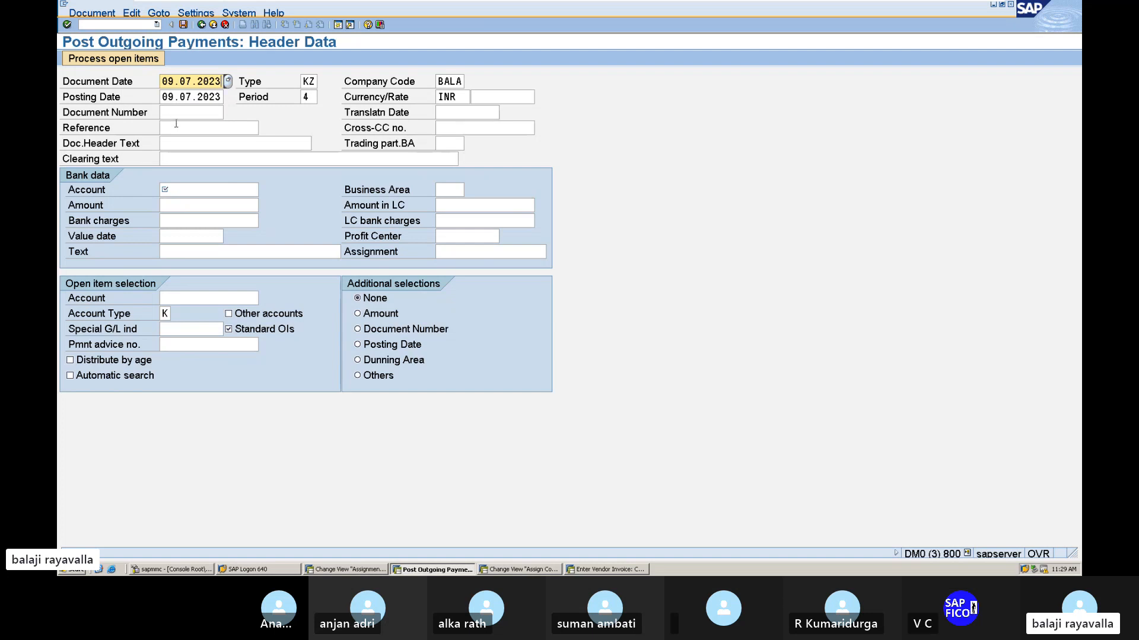
# Look up the G/L accounts for chart of accounts BAA1 and choose AXIS BANK ACCOUNT as the bank data account.
pyautogui.click(182, 143)
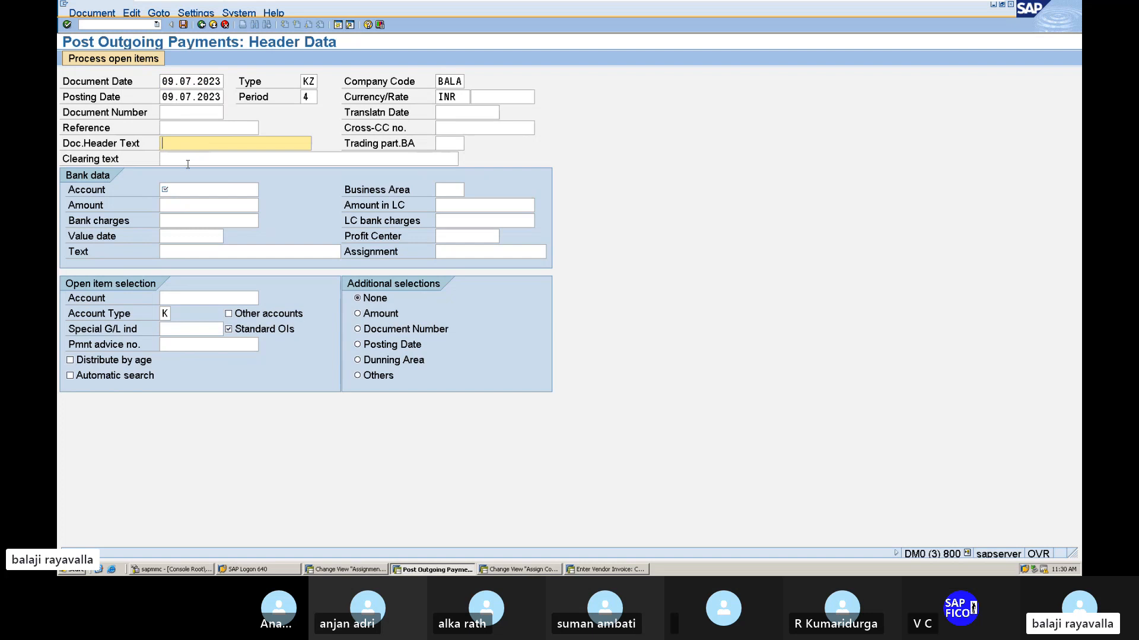
pyautogui.click(210, 188)
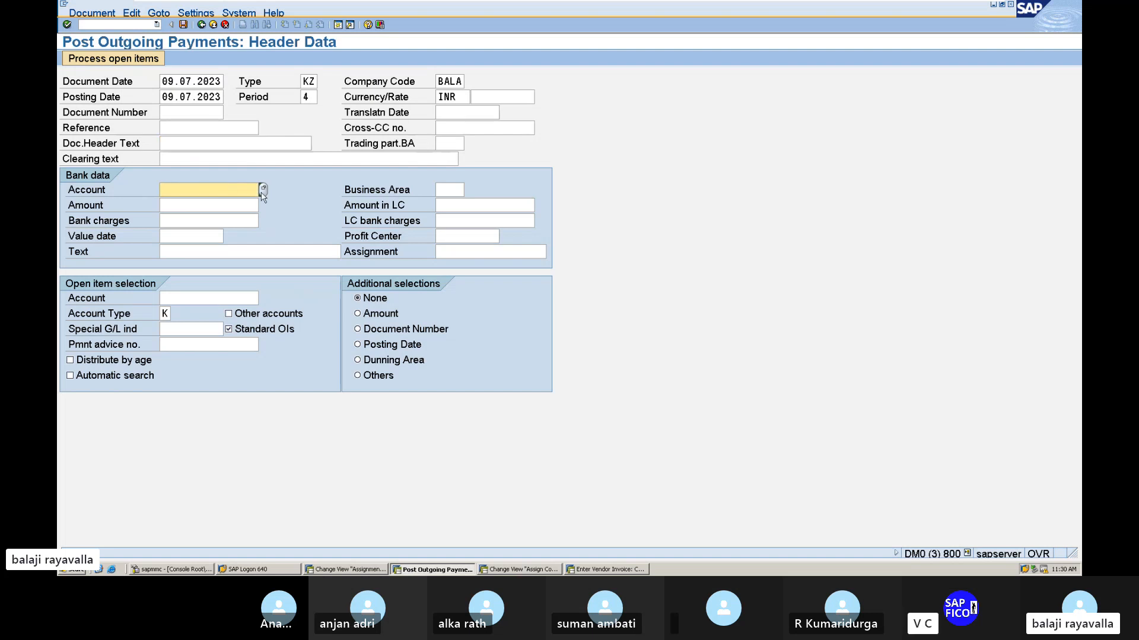
pyautogui.press('F4')
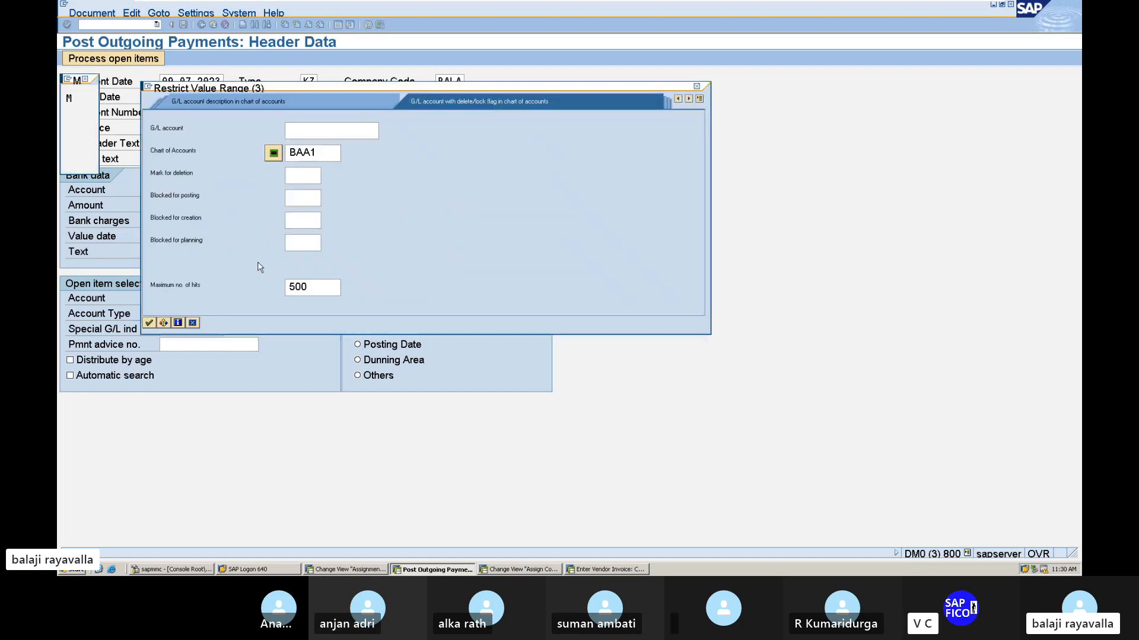
pyautogui.press('Return')
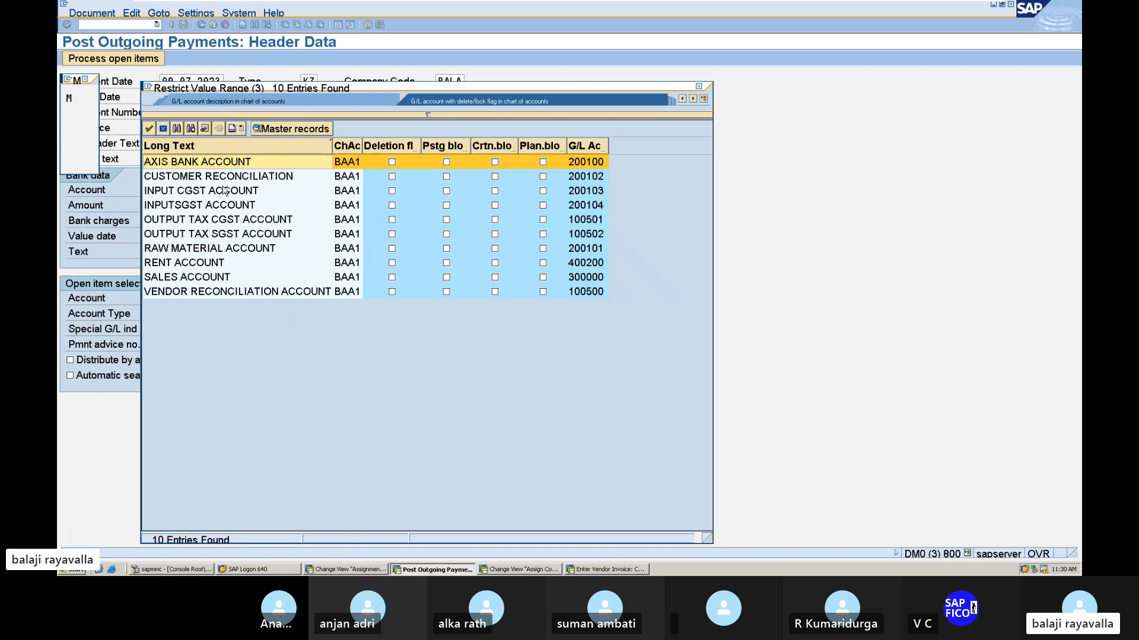
pyautogui.doubleClick(188, 162)
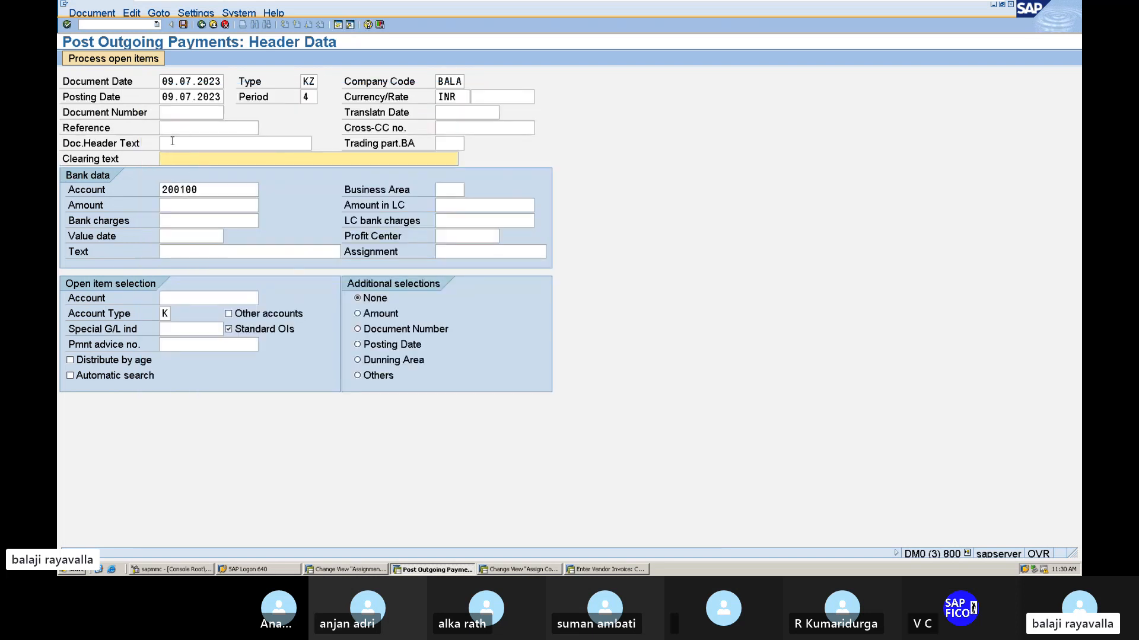
# Set the payment's document header text to INVOICE CLEARING.
pyautogui.click(173, 144)
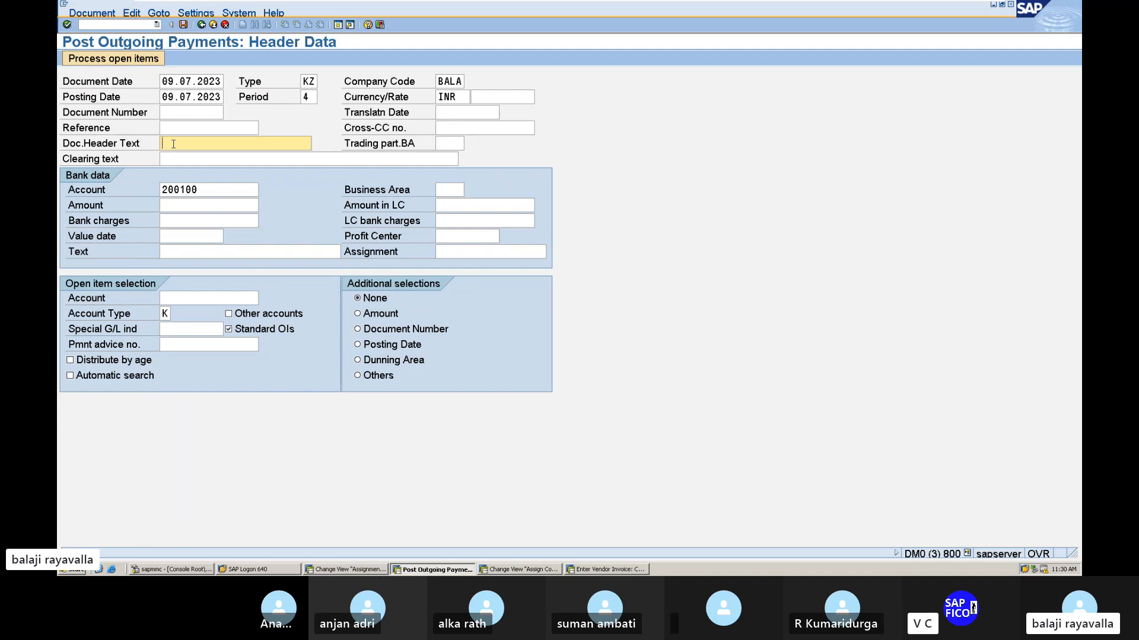
pyautogui.write('INP')
pyautogui.press('BackSpace')
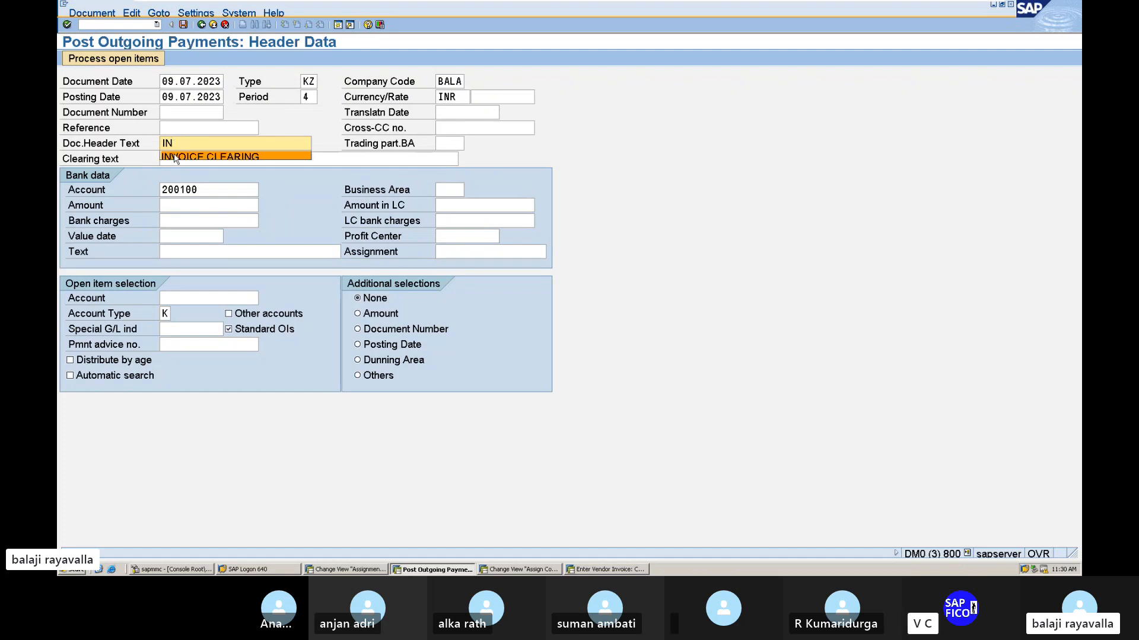
pyautogui.click(175, 157)
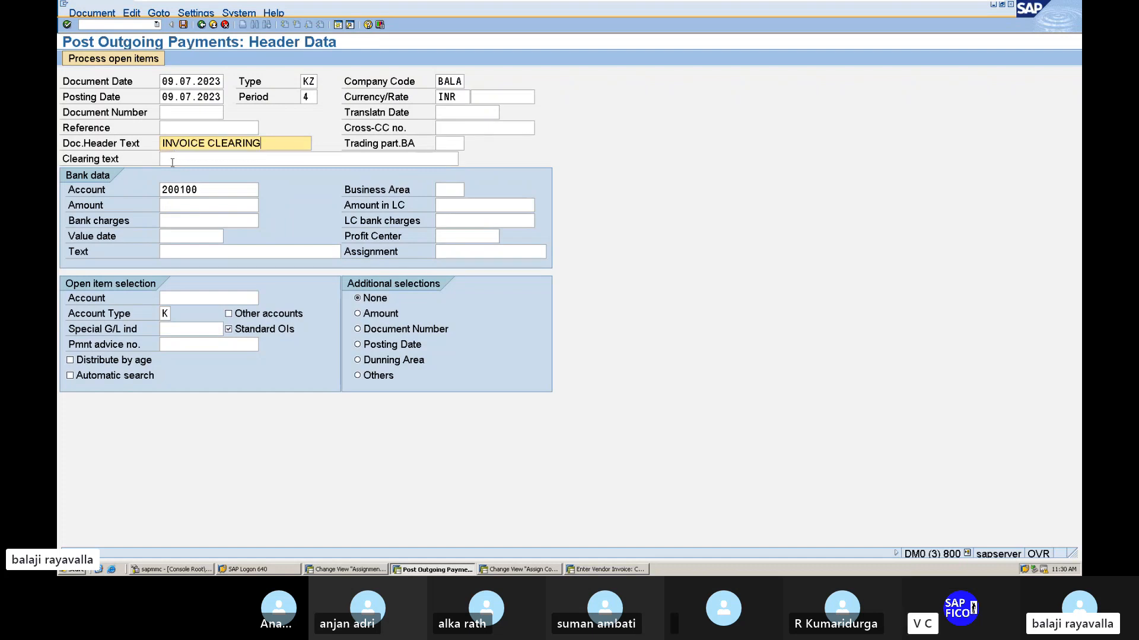
# Fill in the payment's bank data with amount 60000, business area MANG and value date 09.07.2023.
pyautogui.click(183, 209)
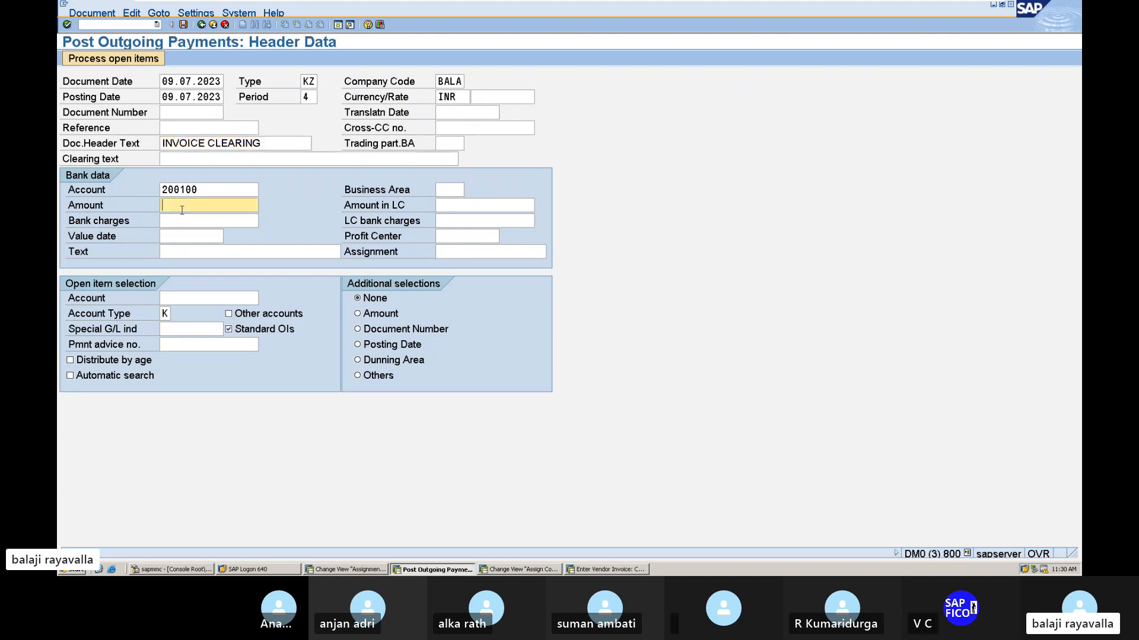
pyautogui.write('60000')
pyautogui.click(449, 190)
pyautogui.write('MANG')
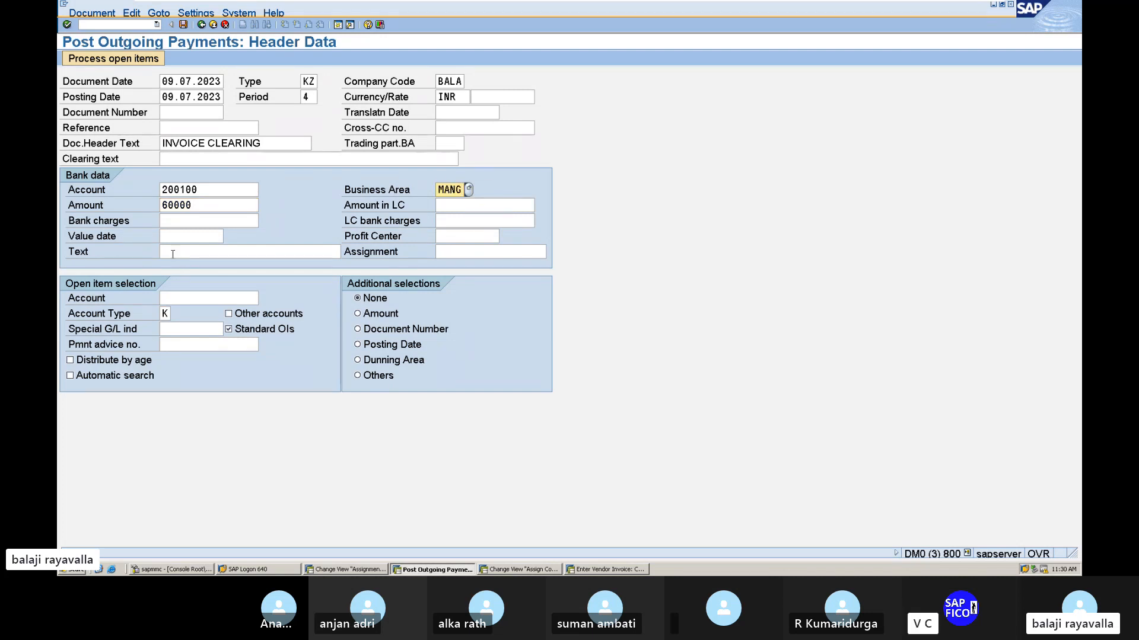
pyautogui.click(189, 239)
pyautogui.write('09')
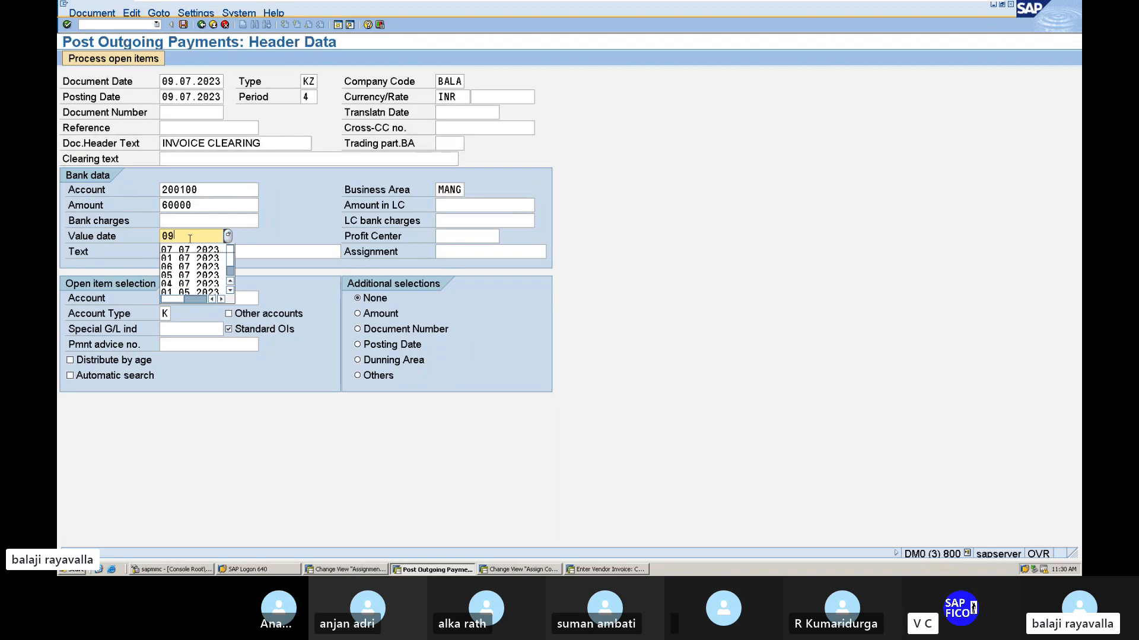
pyautogui.write('.07.2023')
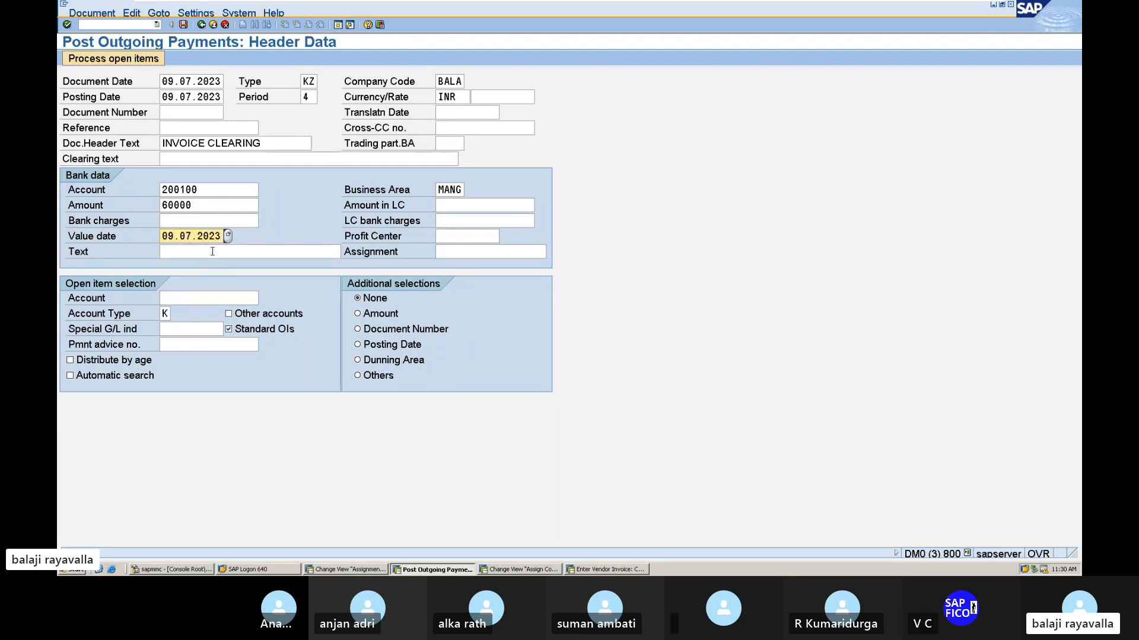
pyautogui.click(212, 252)
pyautogui.write('IN')
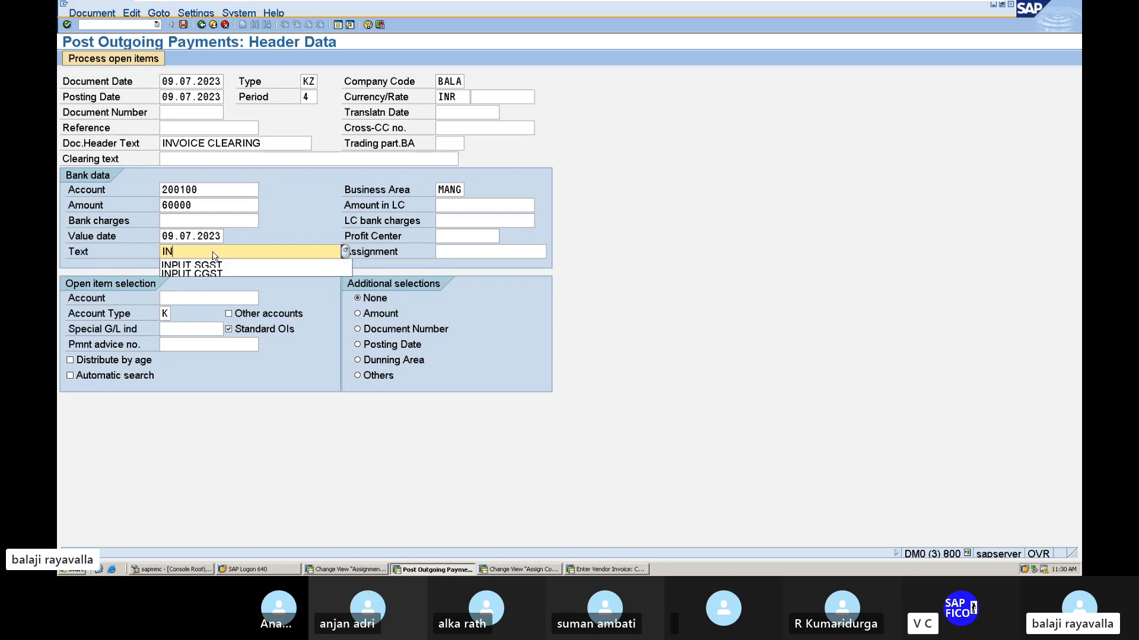
pyautogui.press('BackSpace')
pyautogui.press('BackSpace')
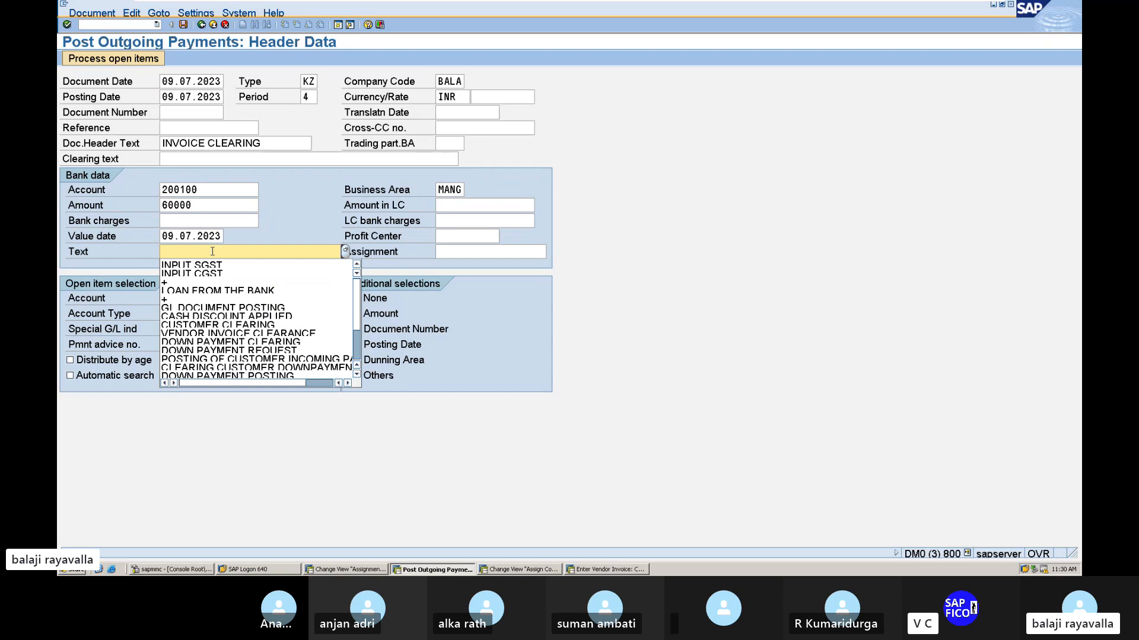
pyautogui.press('Escape')
# Look up the vendors of company code BALA and choose HERO SPARE PARTS as the open item selection account.
pyautogui.click(190, 299)
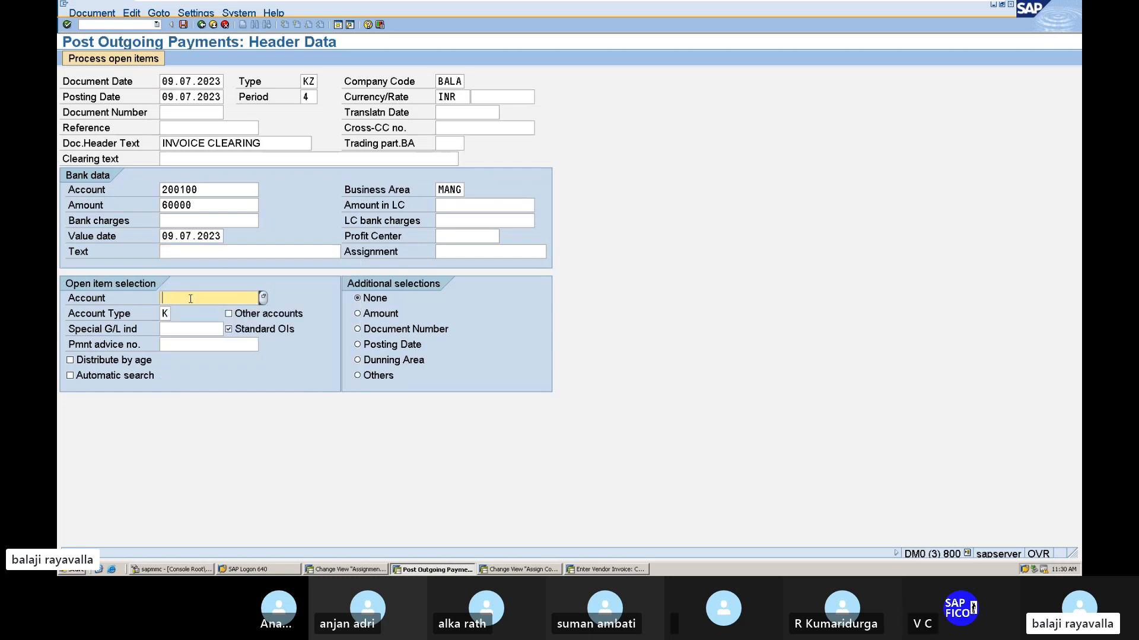
pyautogui.click(263, 298)
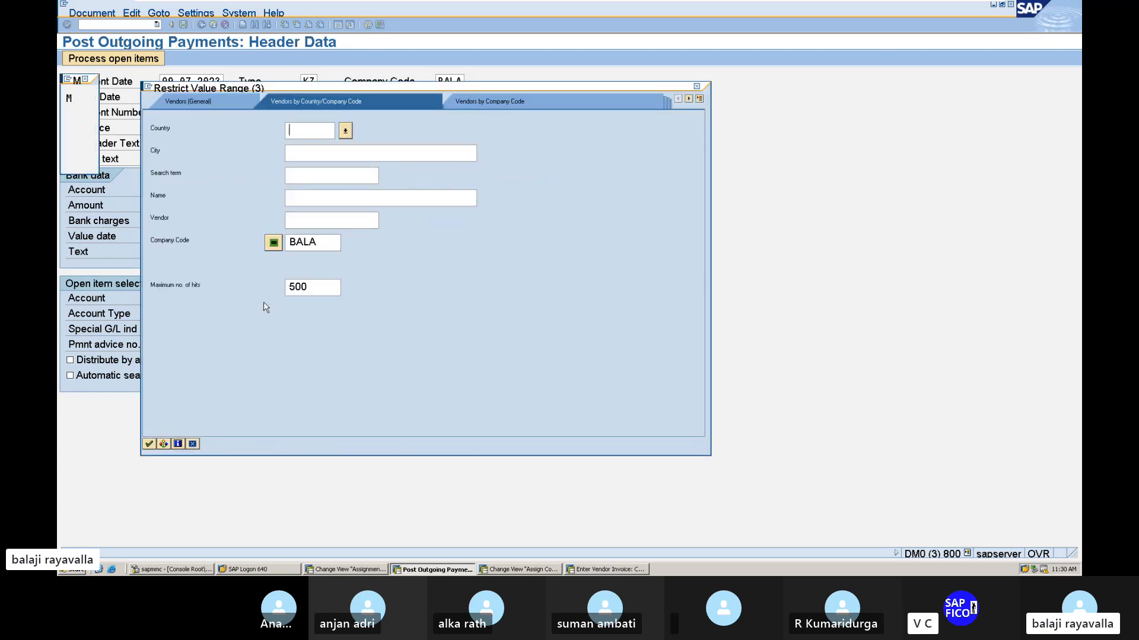
pyautogui.click(150, 444)
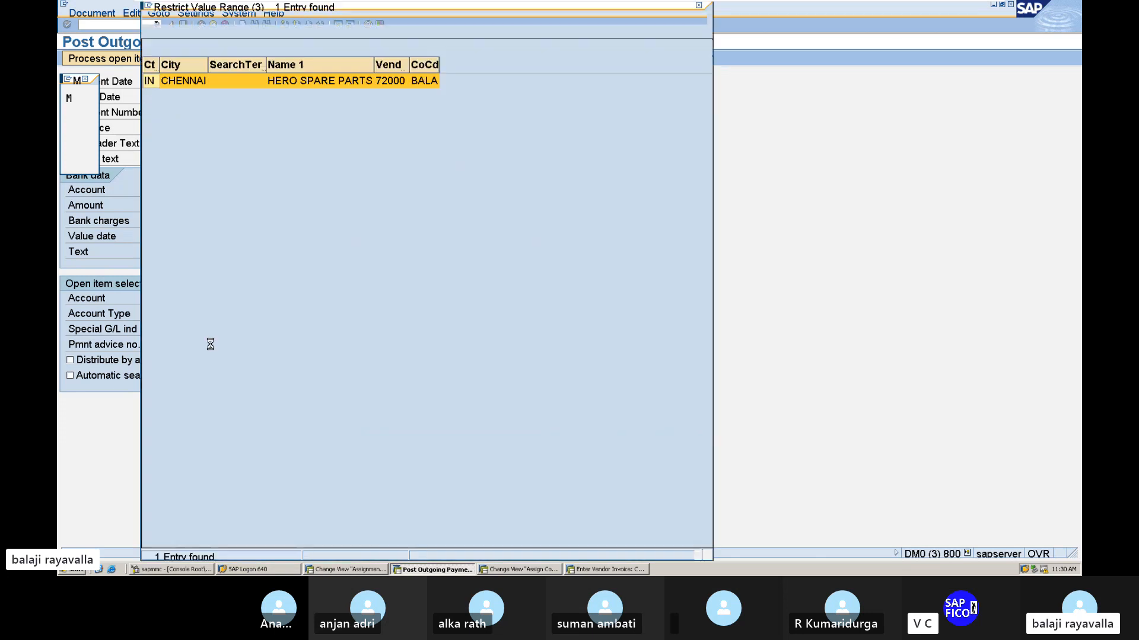
pyautogui.doubleClick(300, 84)
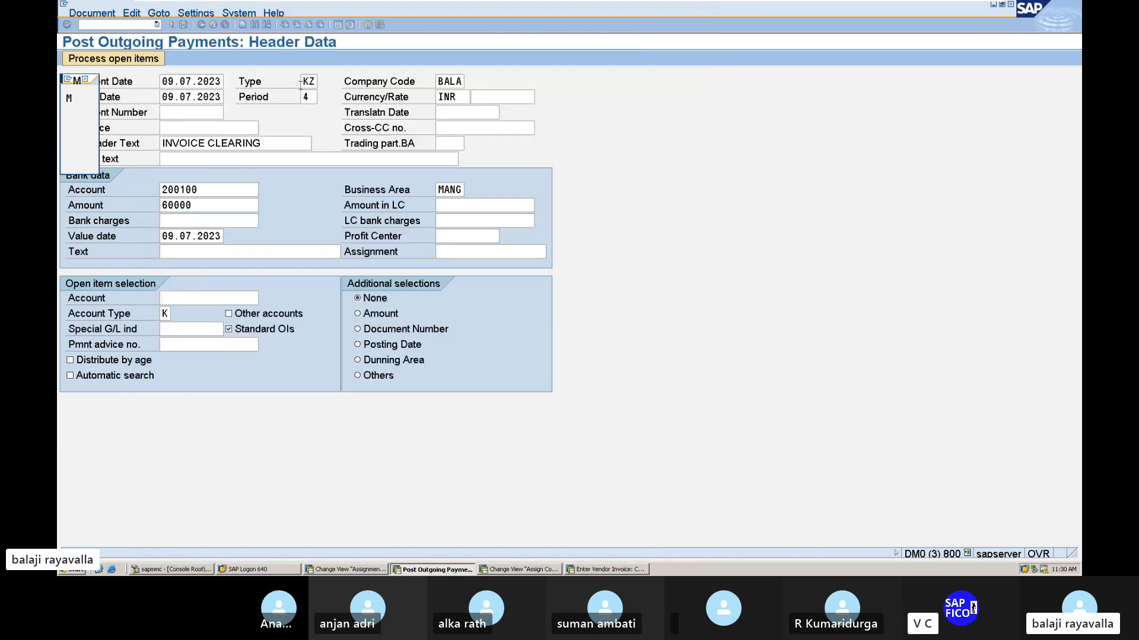
# Post the outgoing payment and display the posted document.
pyautogui.click(204, 253)
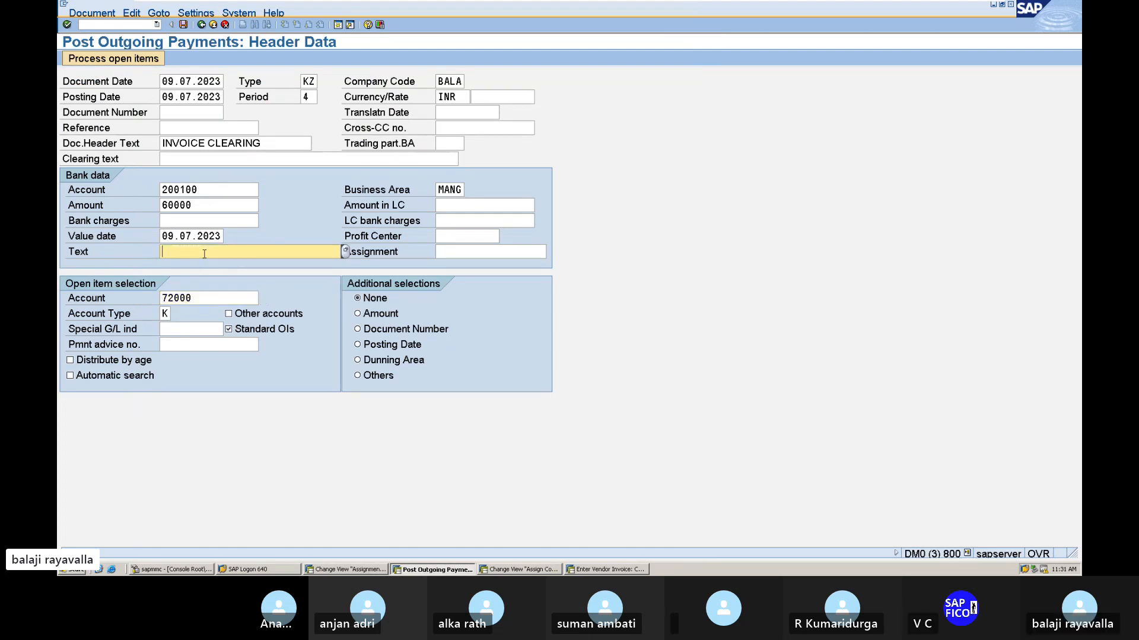
pyautogui.click(184, 25)
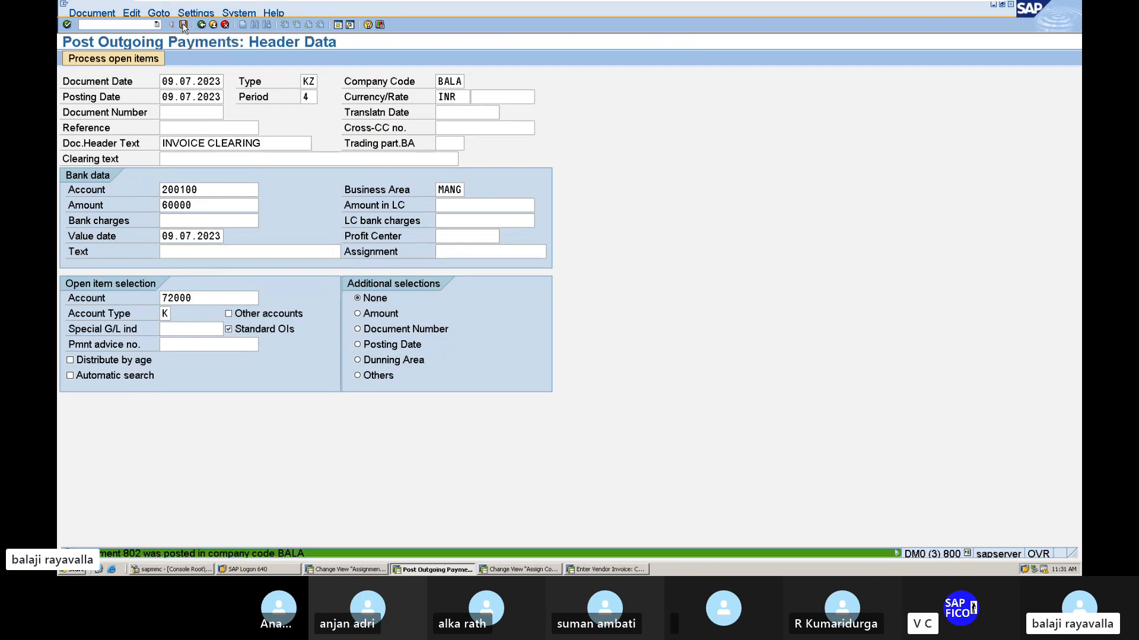
pyautogui.click(97, 56)
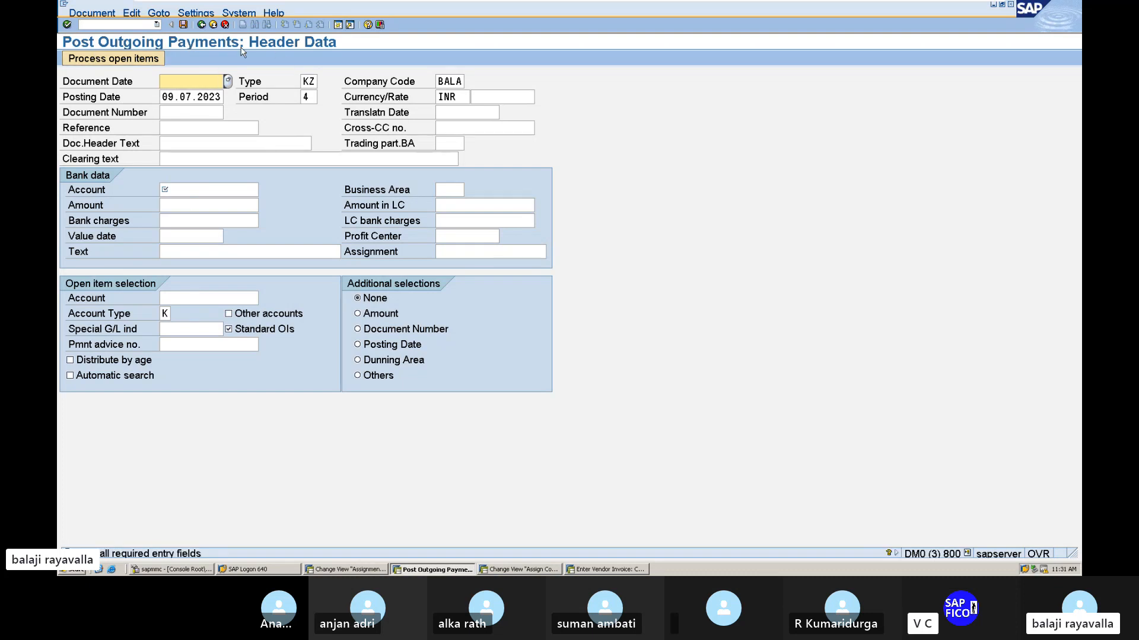
pyautogui.click(100, 14)
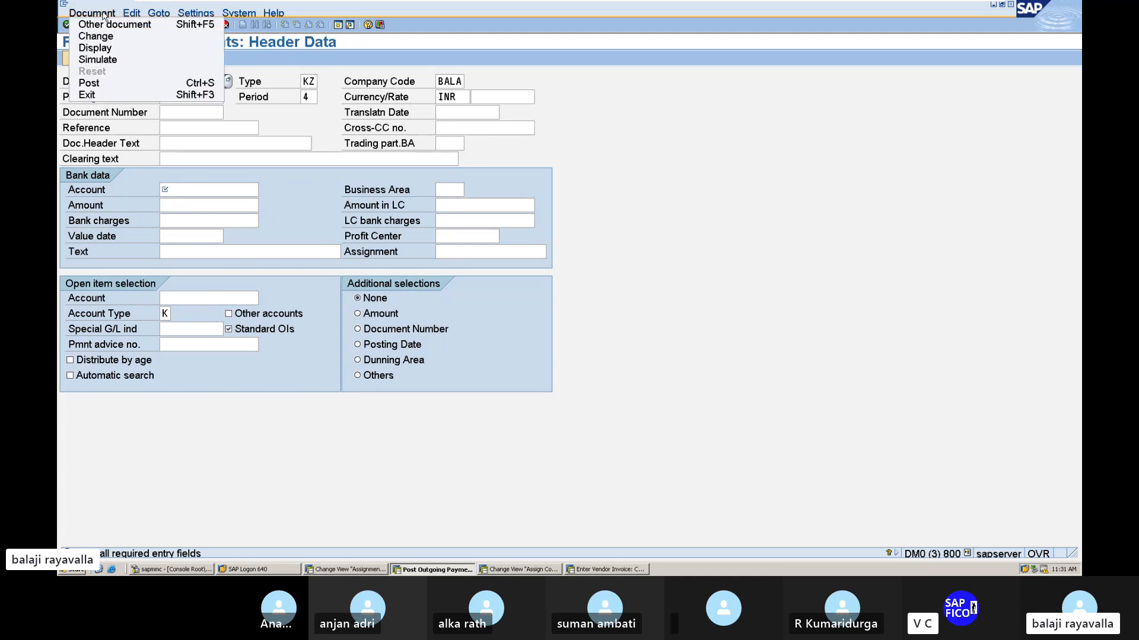
pyautogui.click(98, 48)
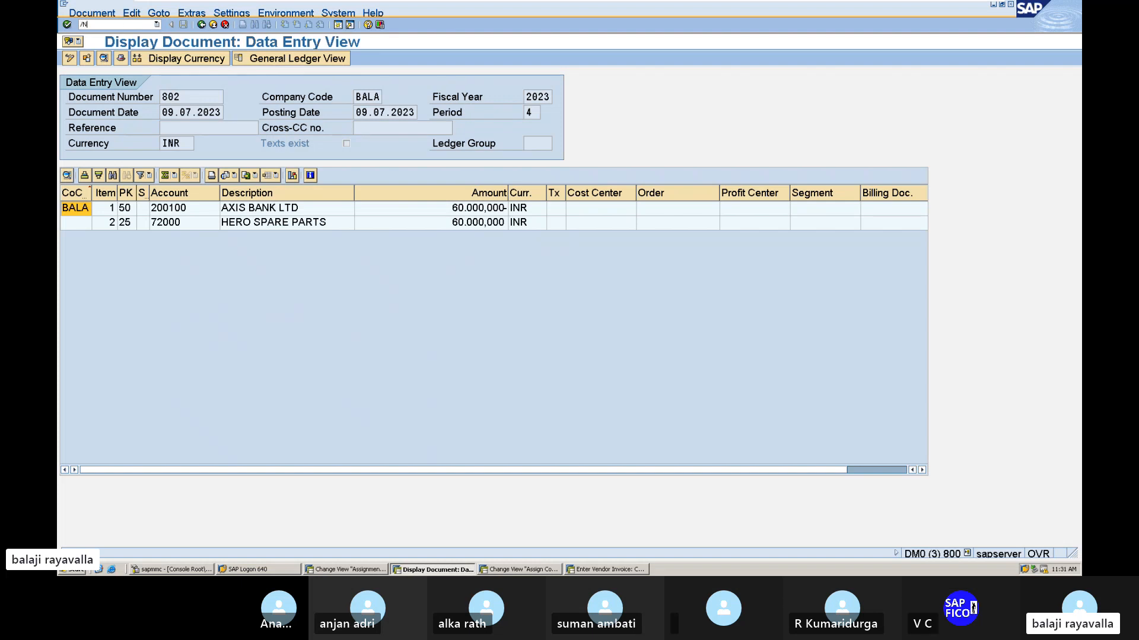
# Open the Enter Customer Invoice transaction and set its company code to BALA.
pyautogui.press('Return')
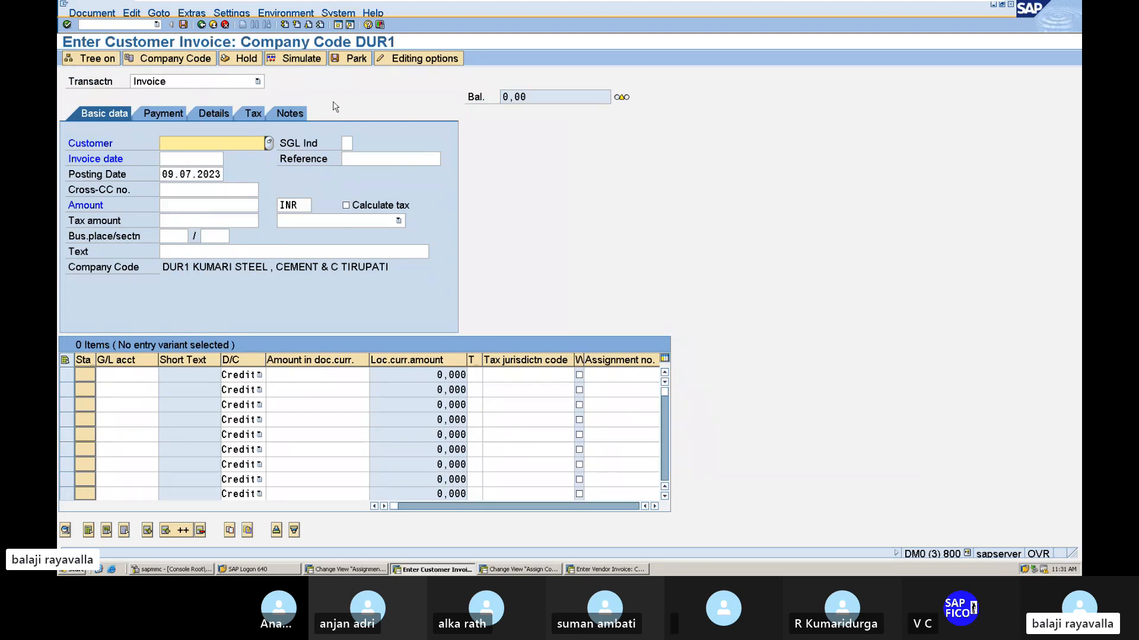
pyautogui.click(270, 144)
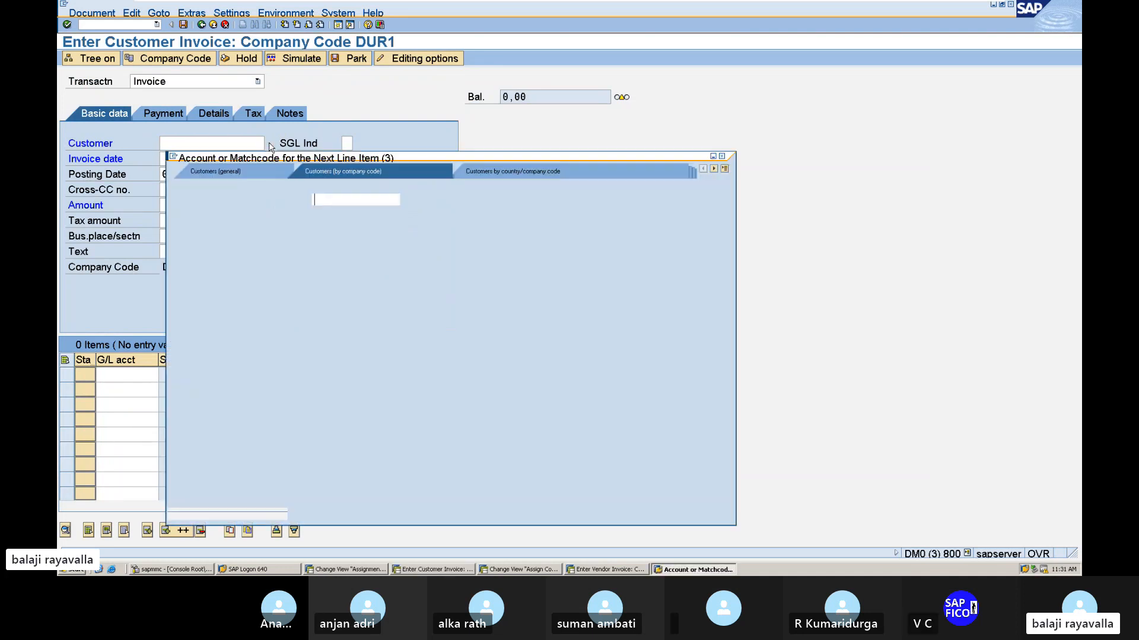
pyautogui.click(721, 158)
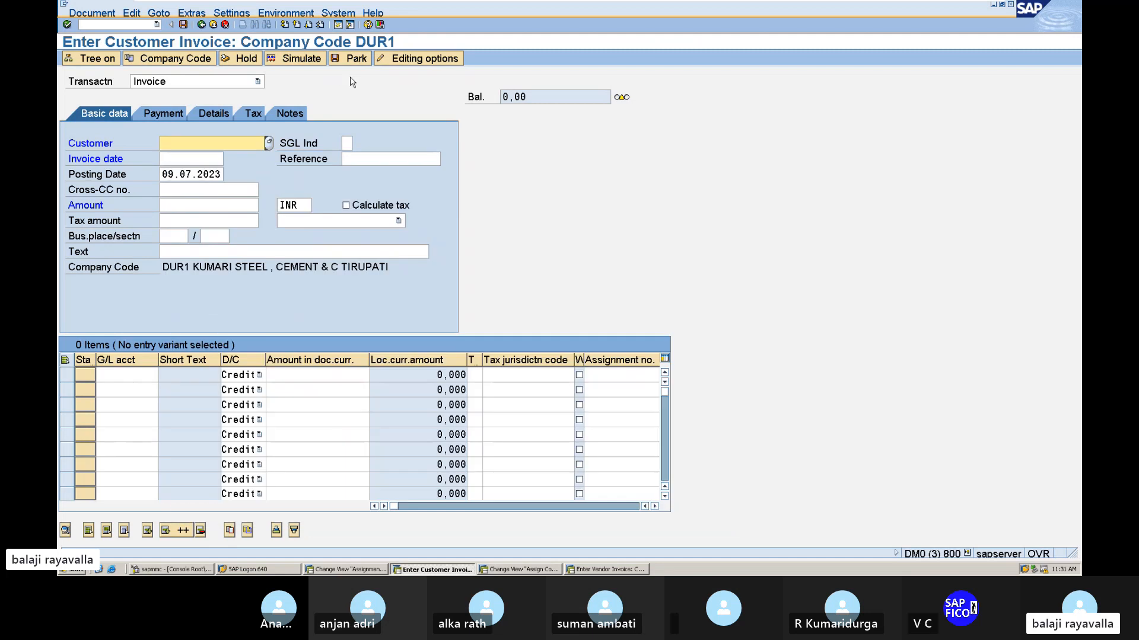
pyautogui.click(209, 60)
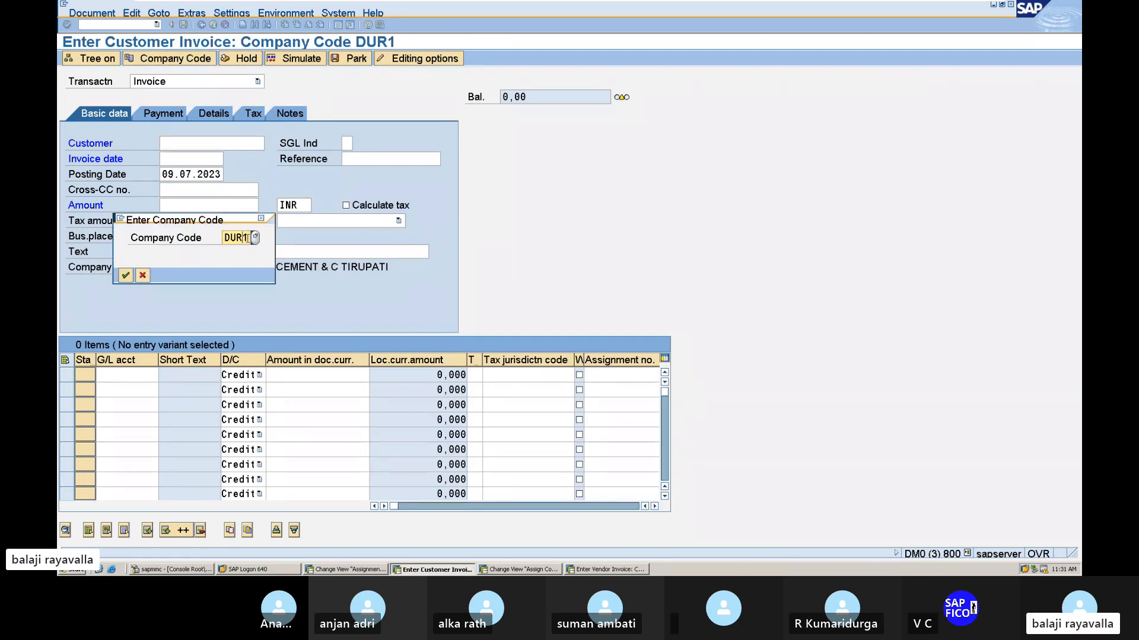
pyautogui.press('BackSpace')
pyautogui.press('BackSpace')
pyautogui.press('BackSpace')
pyautogui.press('BackSpace')
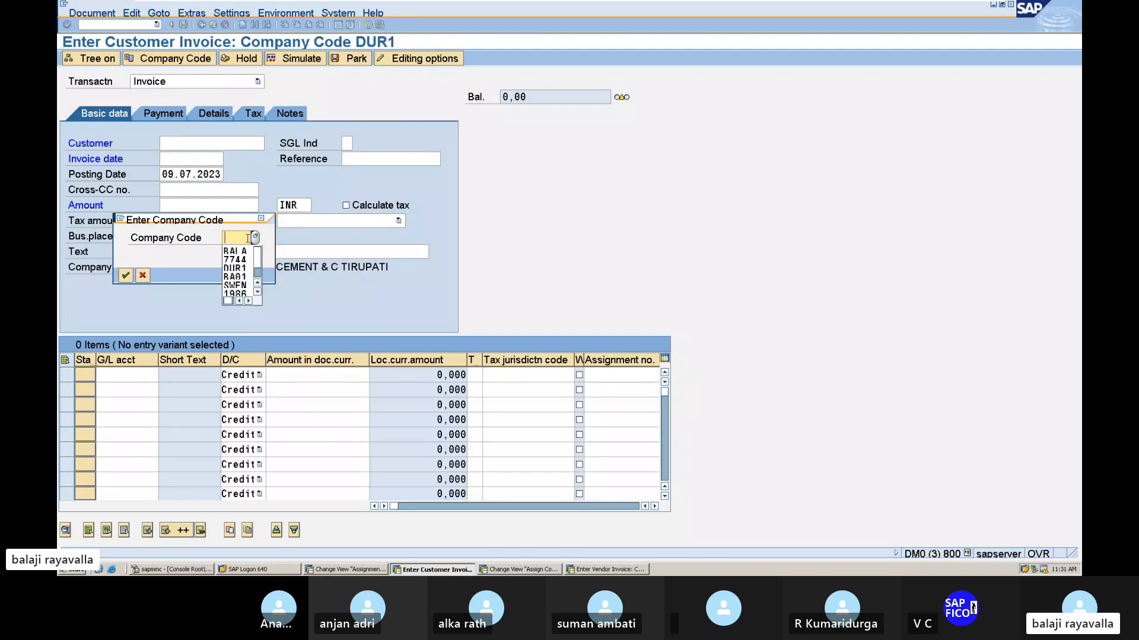
pyautogui.write('BALA')
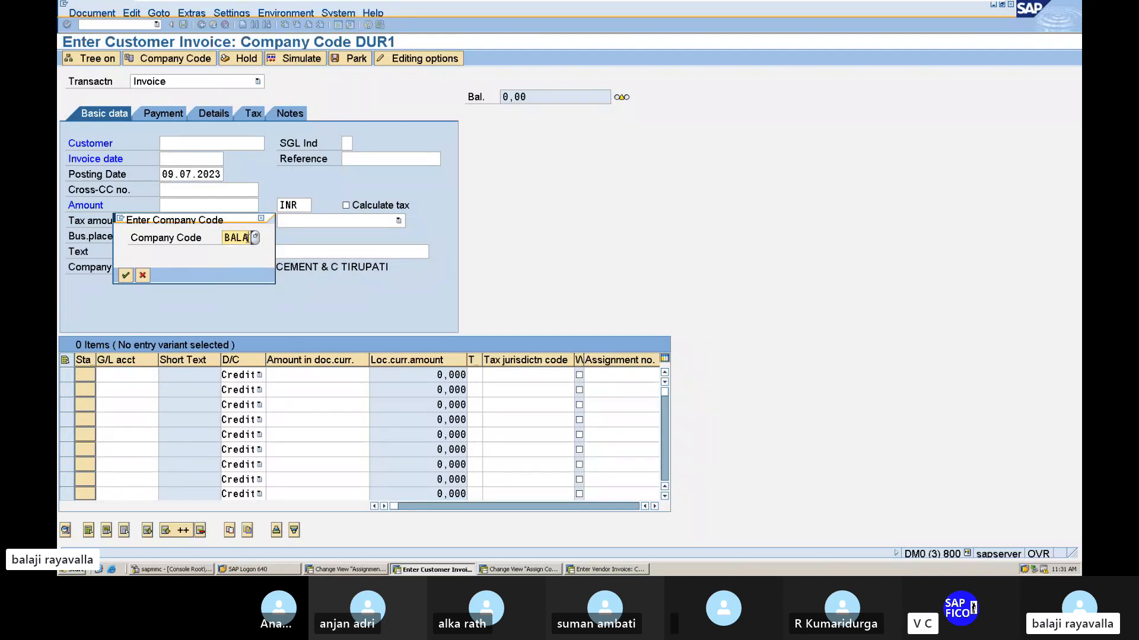
pyautogui.press('Return')
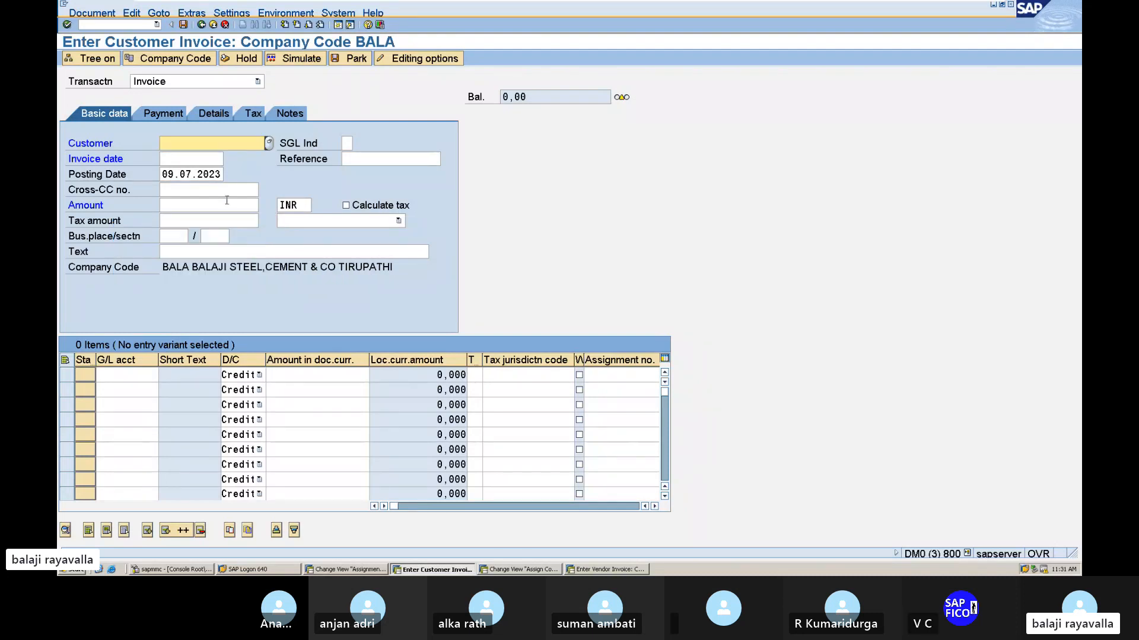
# Fill in the invoice's basic data with customer BAJAJ ELECTRONICS, invoice date 09.07.2023 and amount 80000 INR, with tax calculation enabled.
pyautogui.click(269, 143)
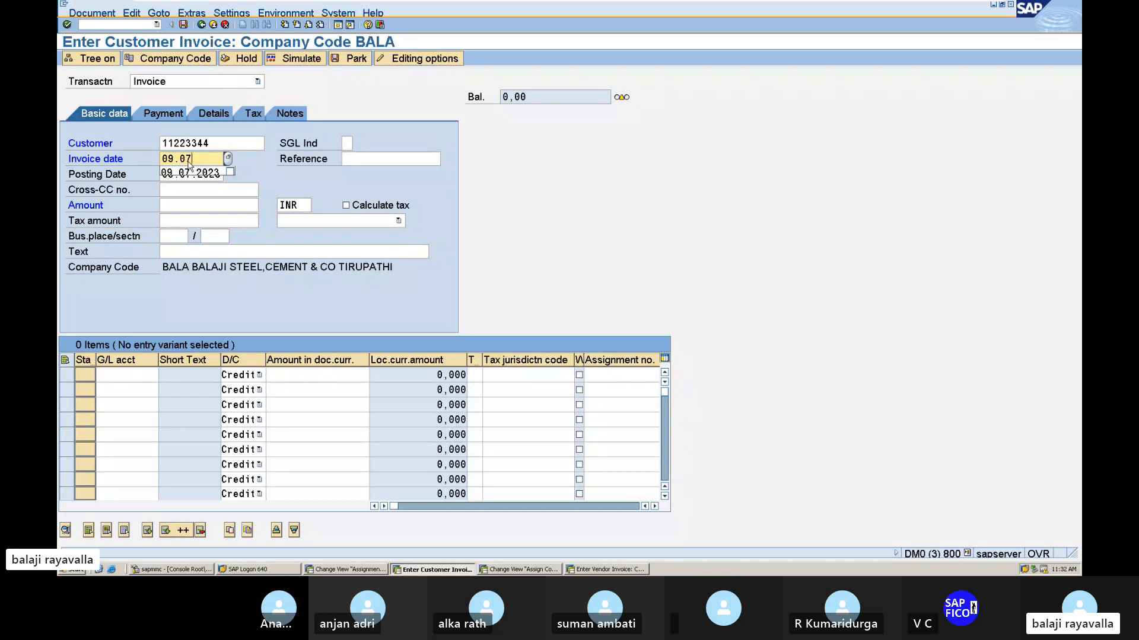
pyautogui.write('.2023')
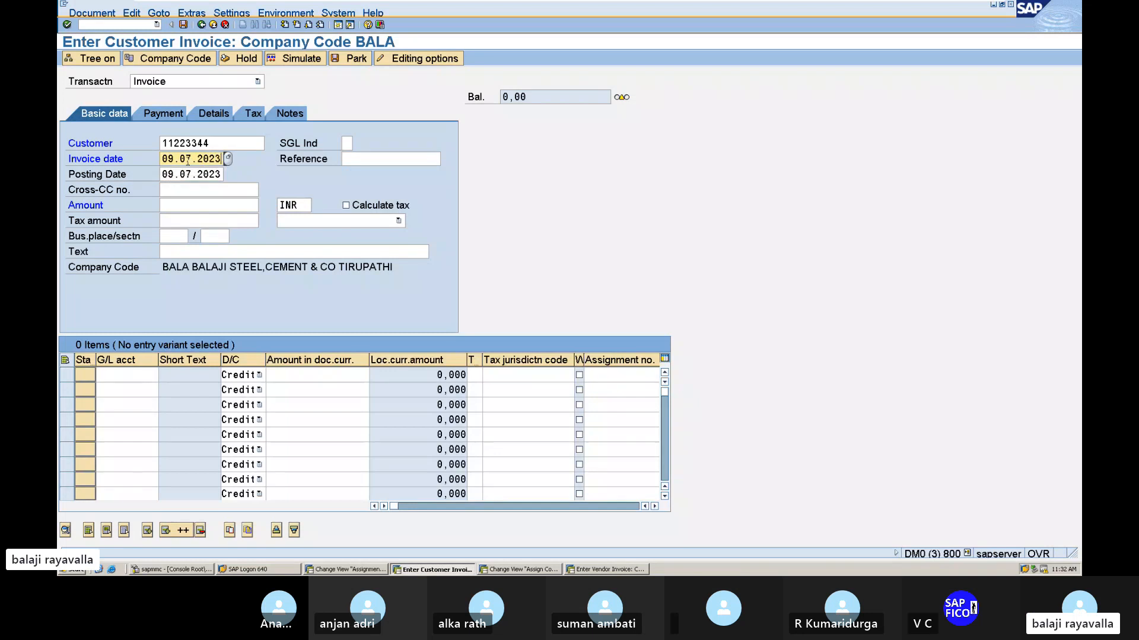
pyautogui.click(173, 204)
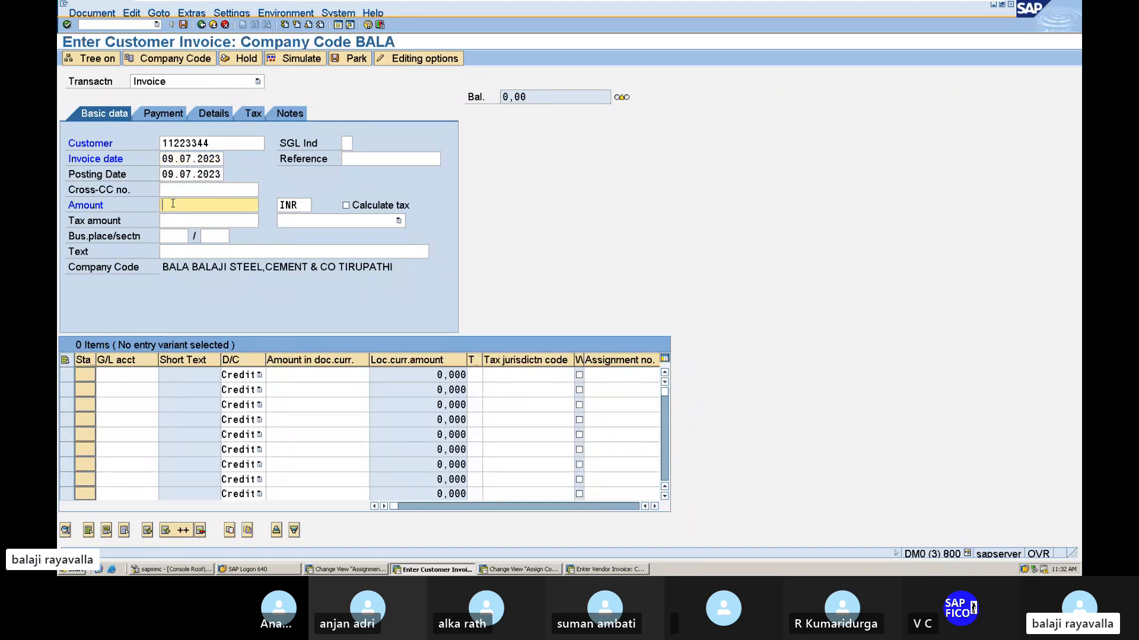
pyautogui.write('80000')
pyautogui.click(346, 206)
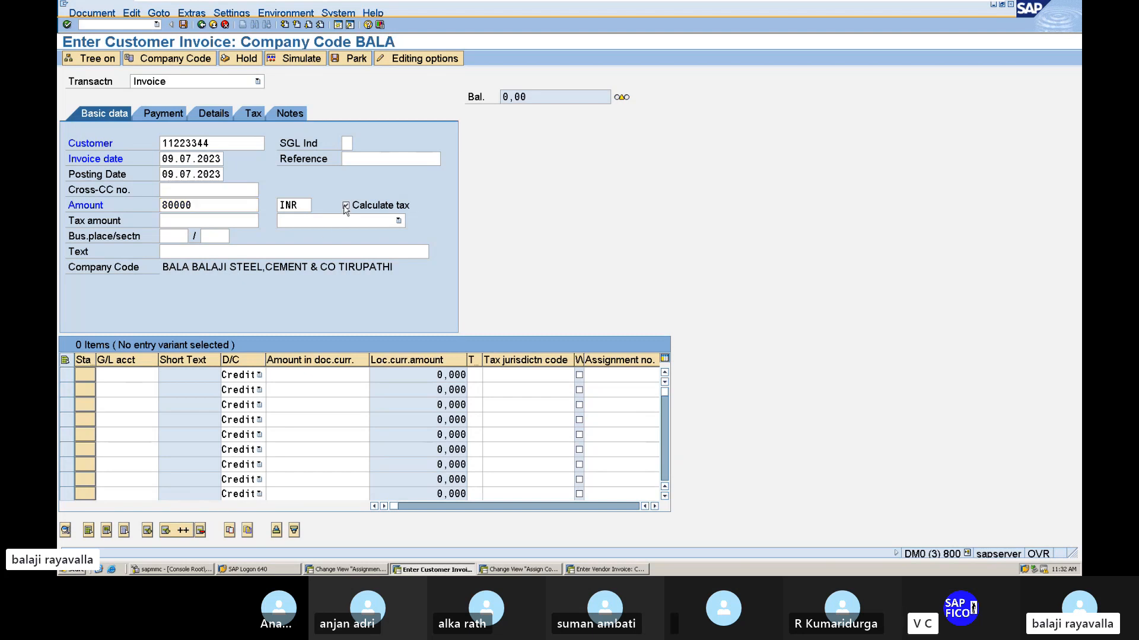
pyautogui.press('Return')
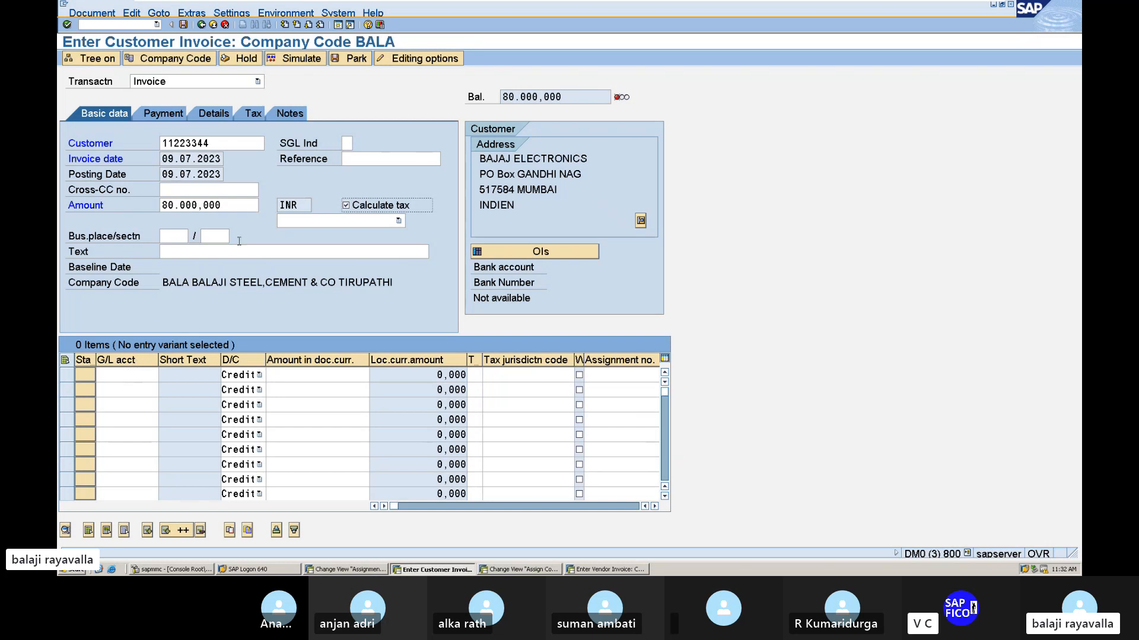
# Set the customer invoice's tax code to 2B (OUTPUT TAX @6%).
pyautogui.click(323, 221)
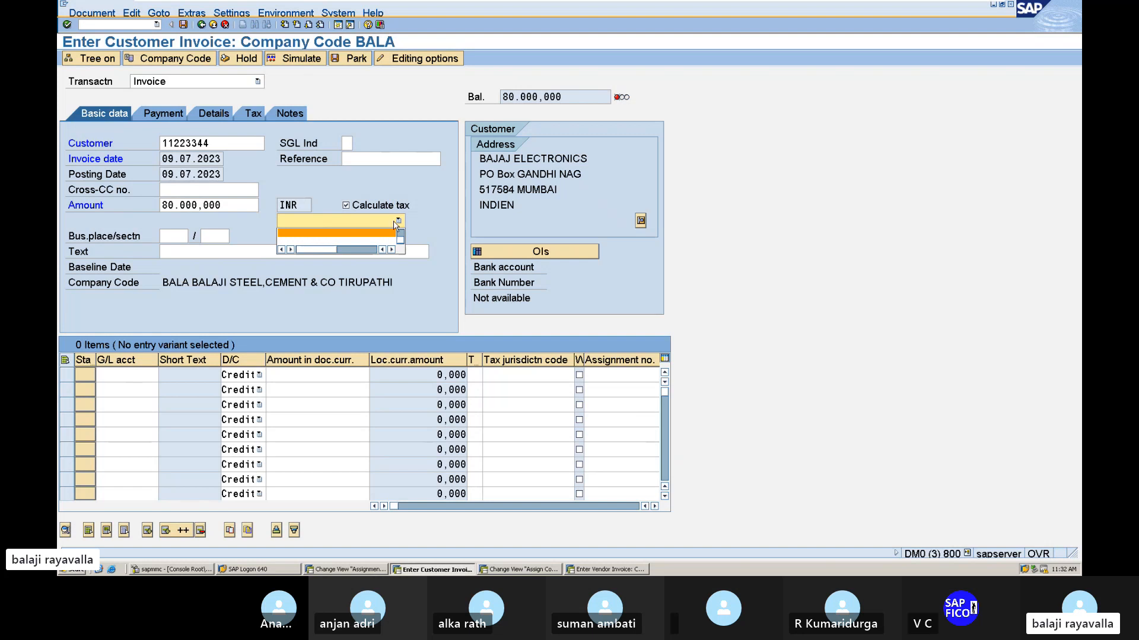
pyautogui.click(396, 223)
pyautogui.click(397, 222)
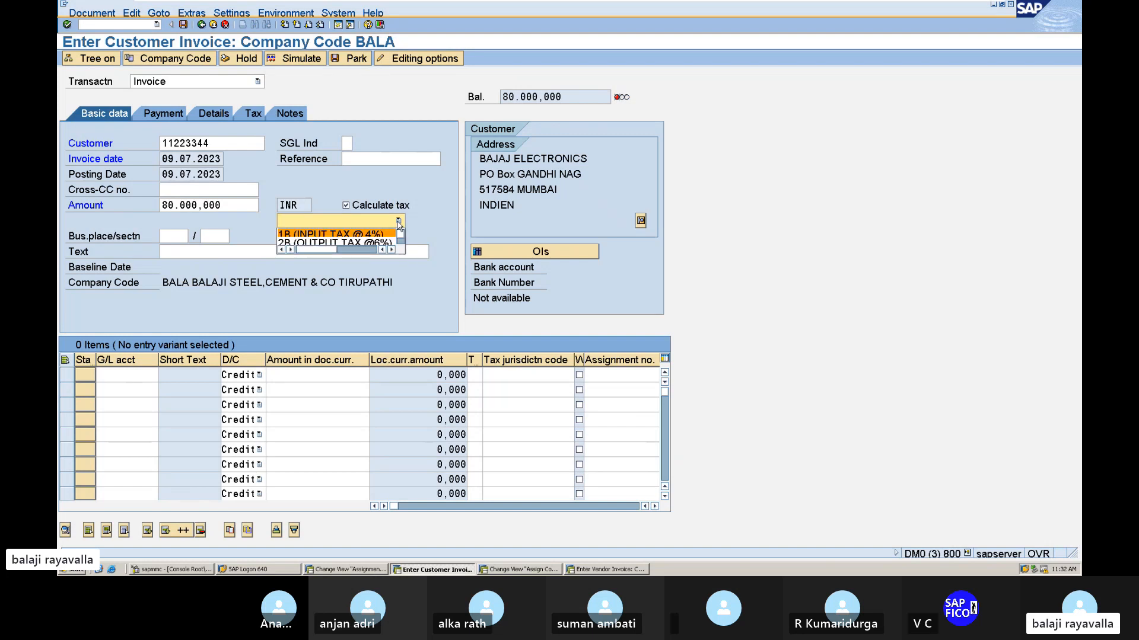
pyautogui.scroll(-1, 383, 241)
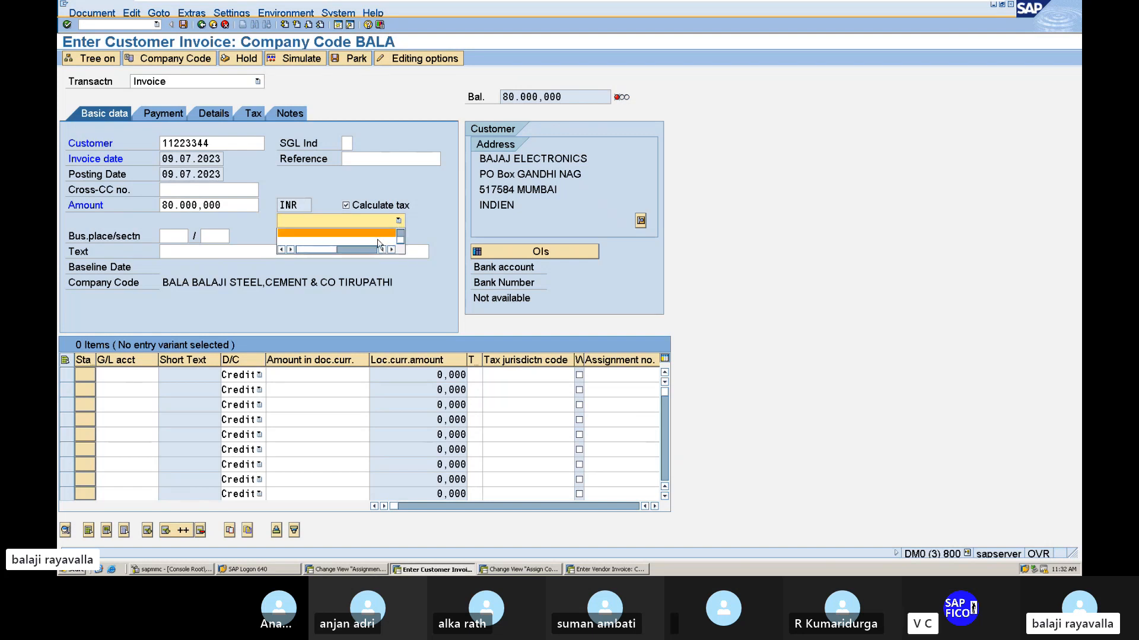
pyautogui.click(378, 239)
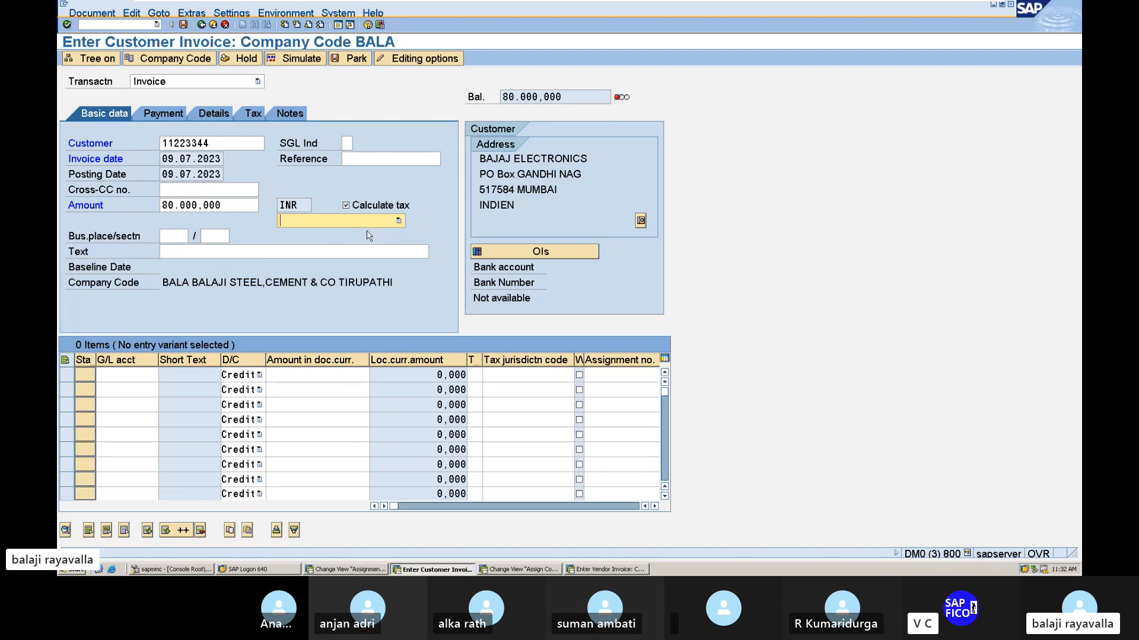
pyautogui.click(401, 222)
pyautogui.scroll(-1, 395, 224)
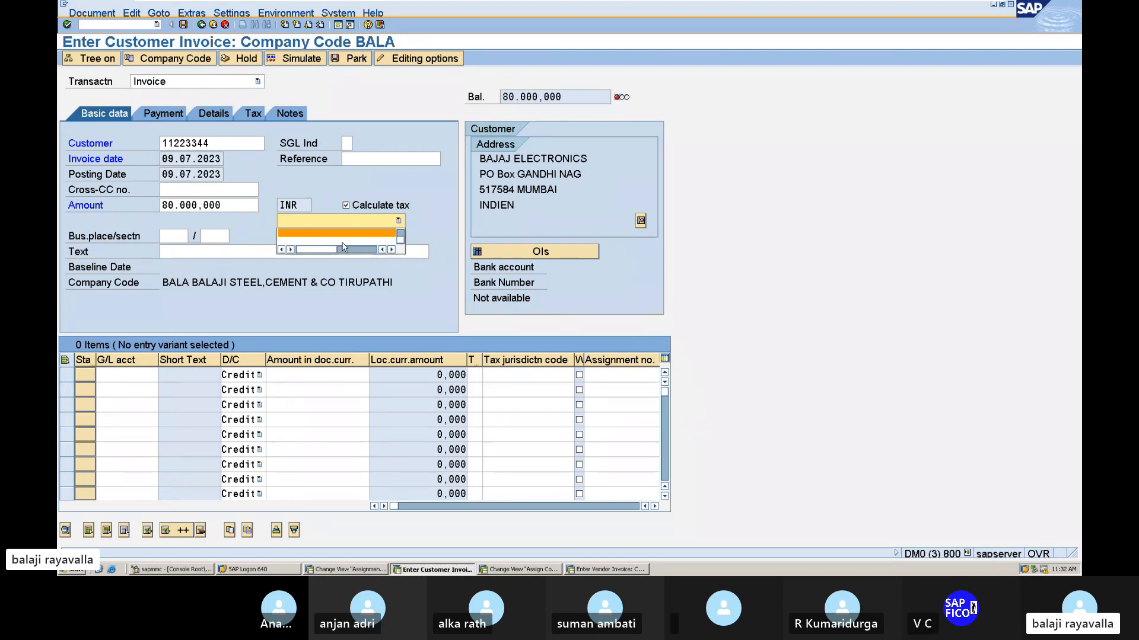
pyautogui.click(399, 222)
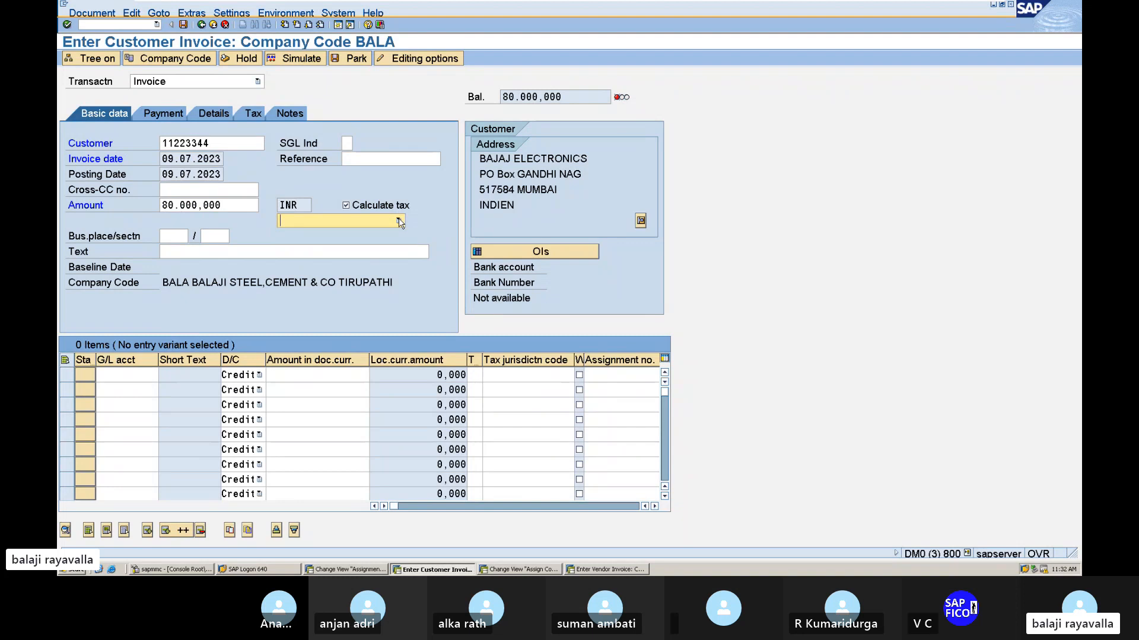
pyautogui.click(399, 222)
pyautogui.scroll(-1, 385, 243)
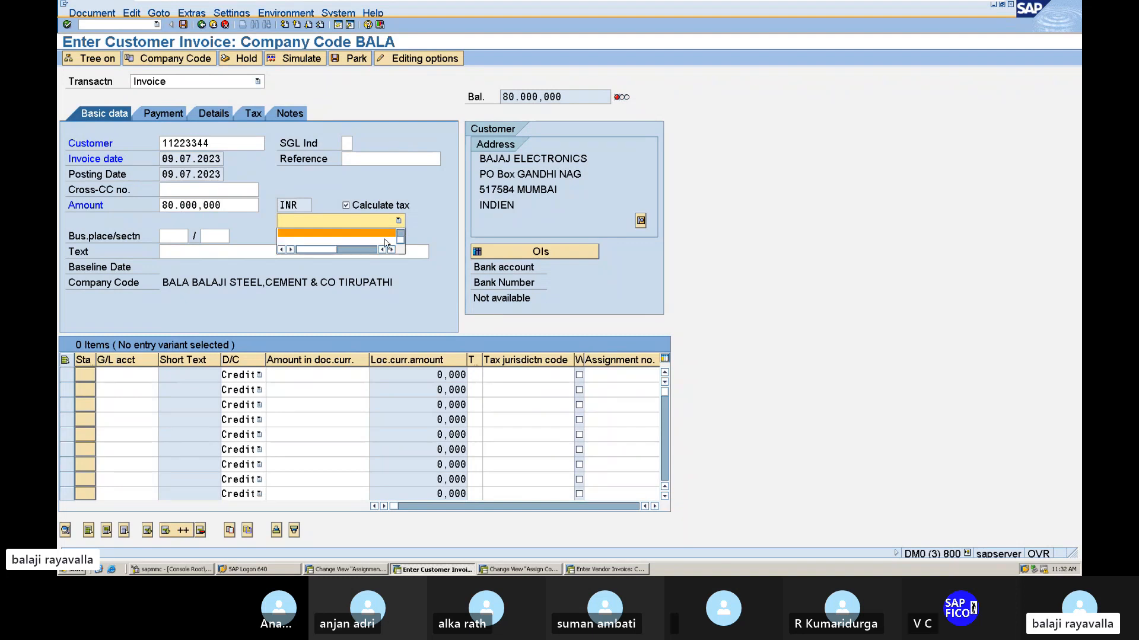
pyautogui.click(383, 241)
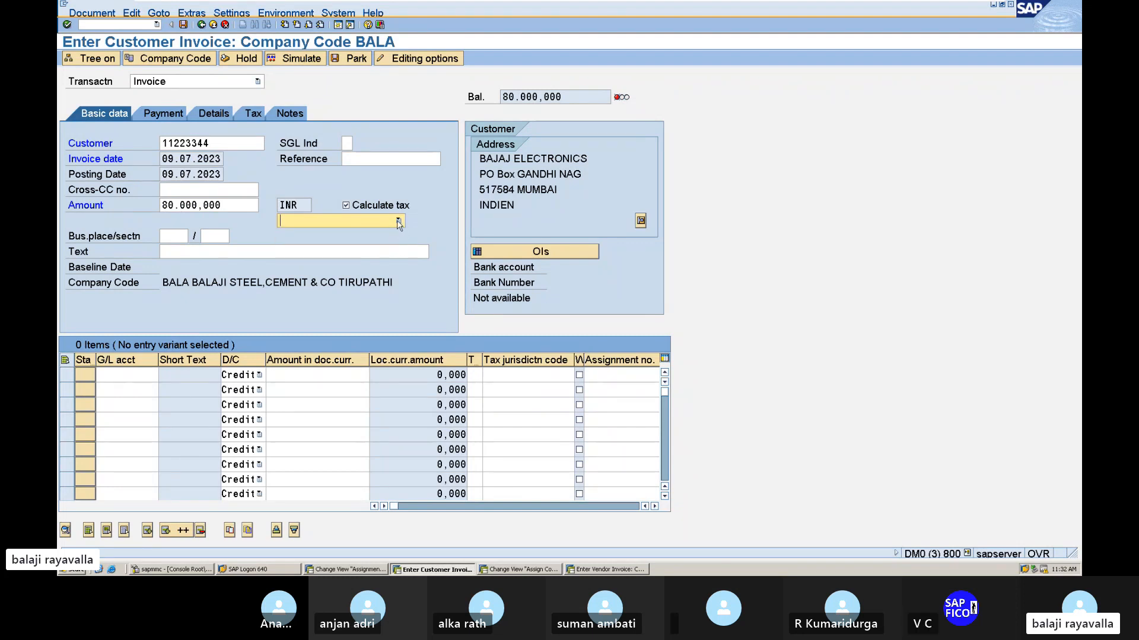
pyautogui.click(400, 221)
pyautogui.scroll(-1, 373, 238)
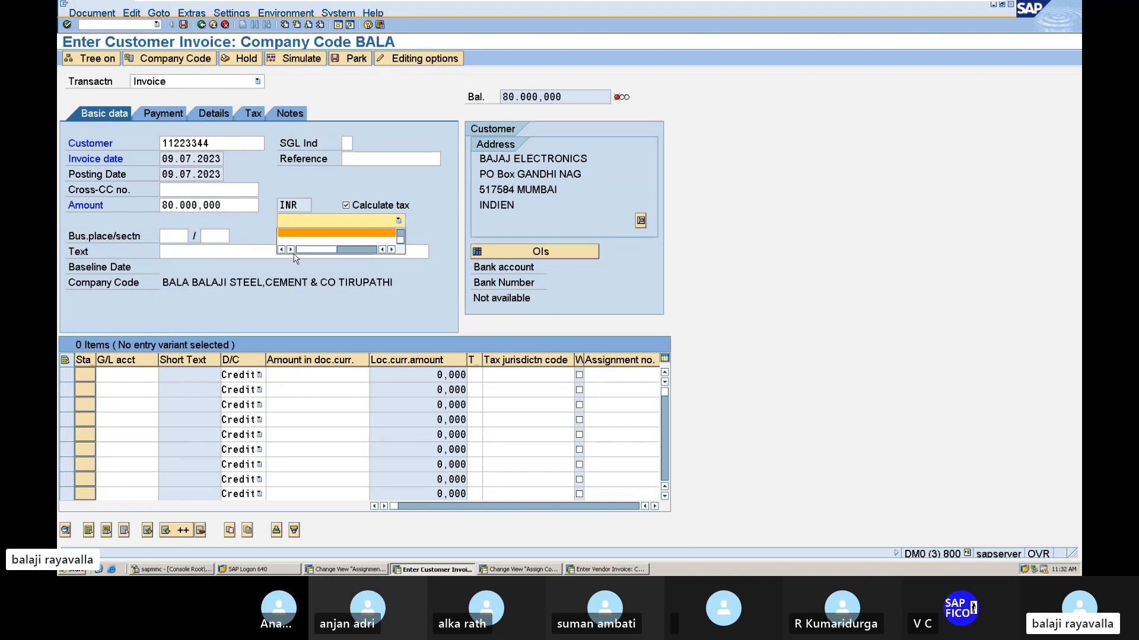
pyautogui.scroll(1, 402, 219)
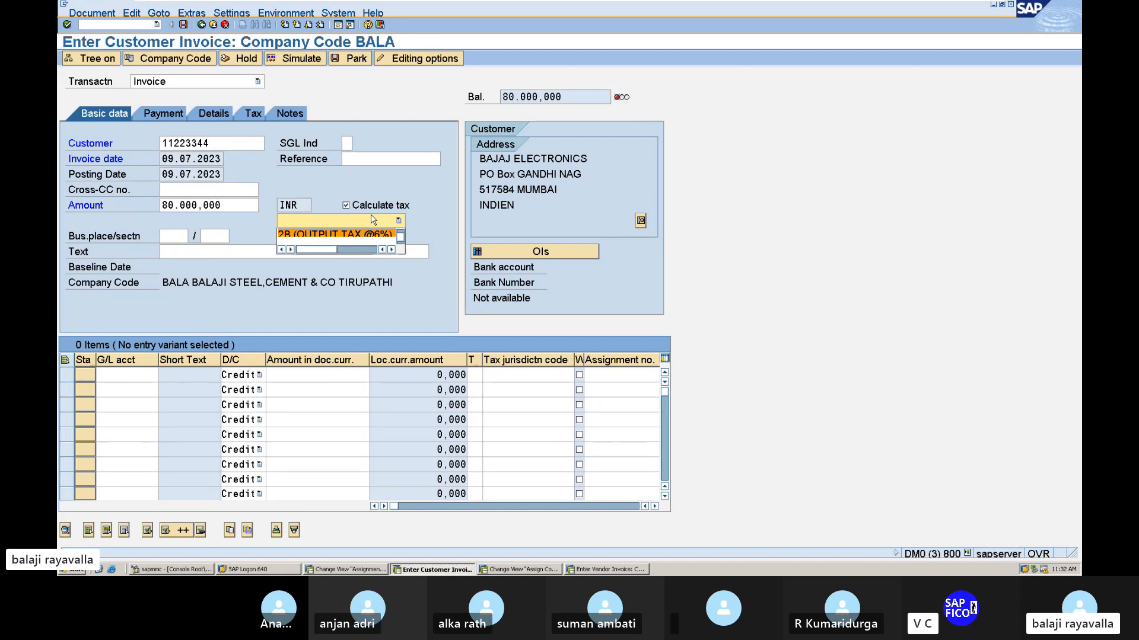
pyautogui.click(356, 235)
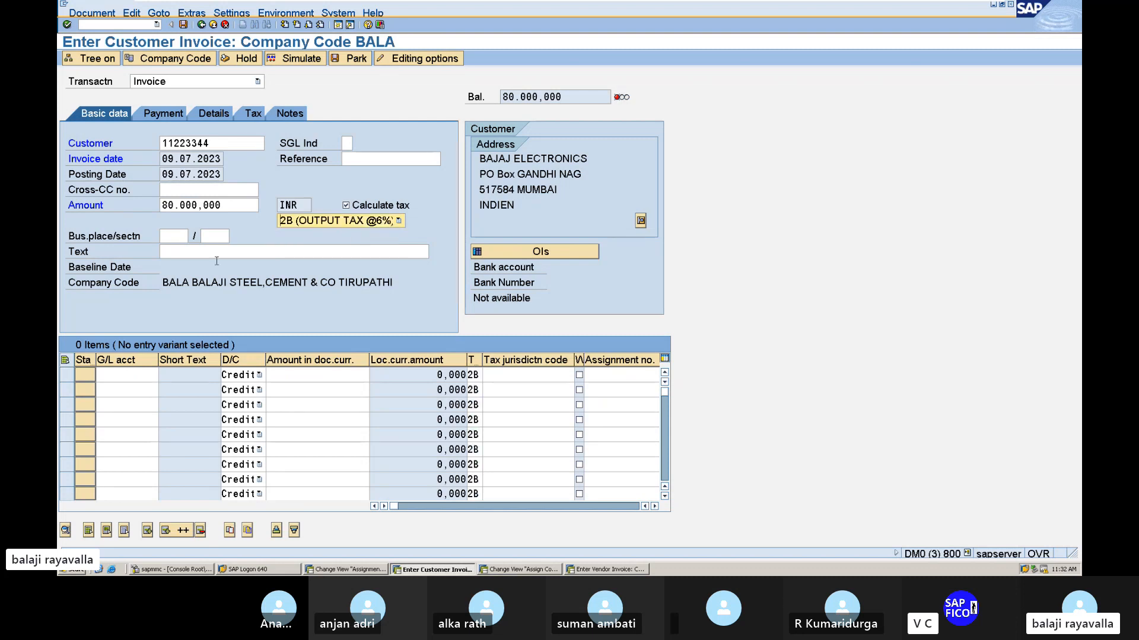
# Set the customer invoice's header text to SELLING FINISHED GOODS TO CUSTOMER.
pyautogui.click(128, 377)
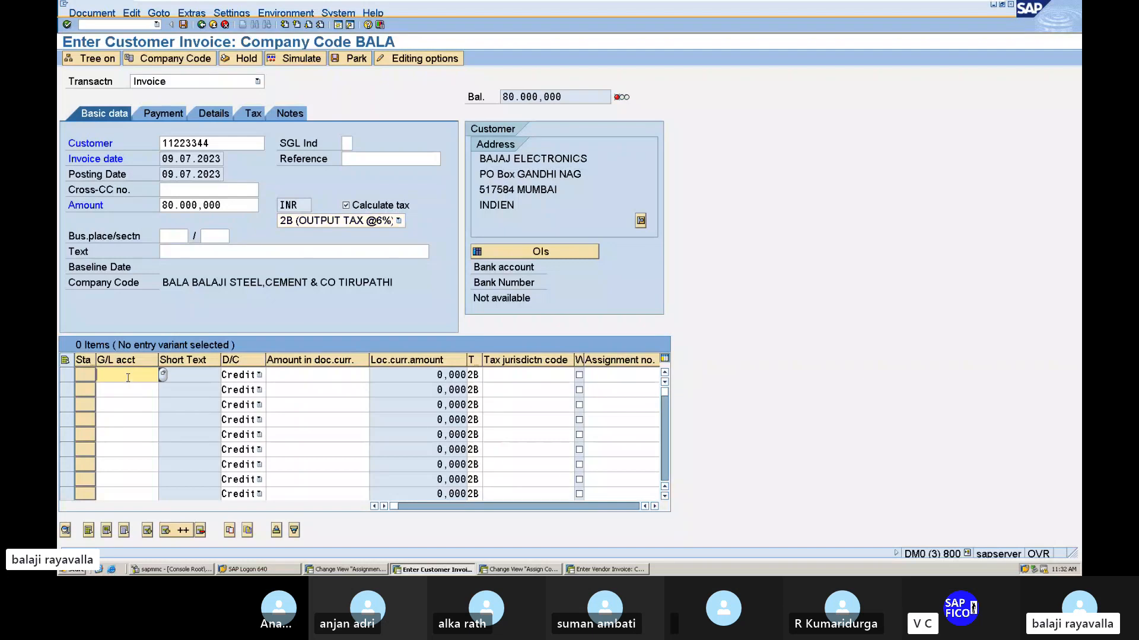
pyautogui.click(197, 254)
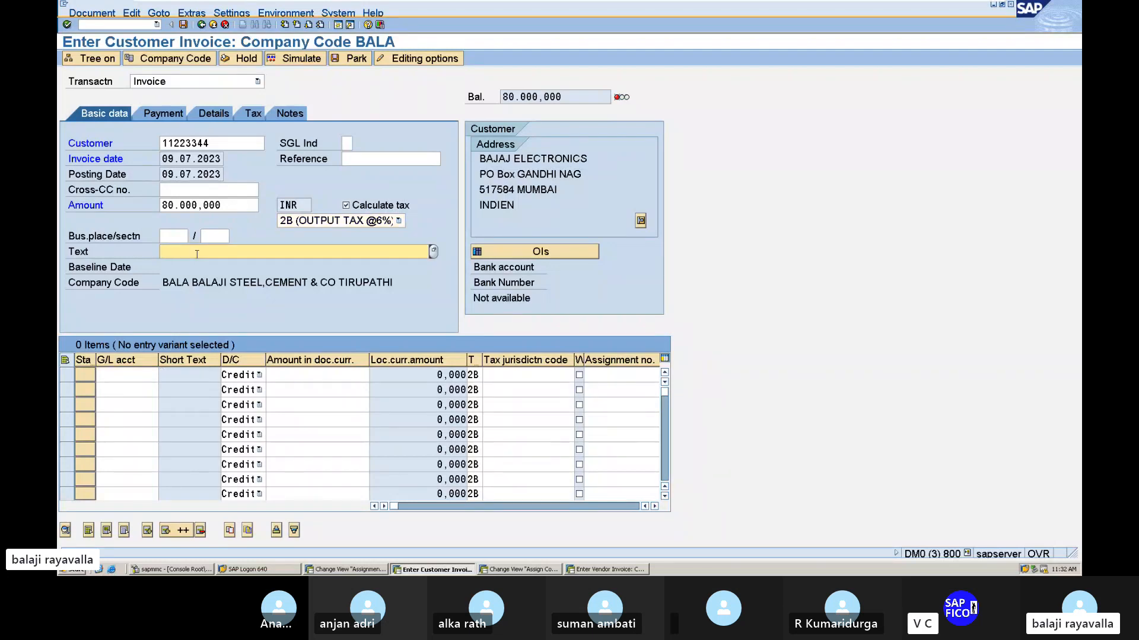
pyautogui.write('OUTPUT CGST')
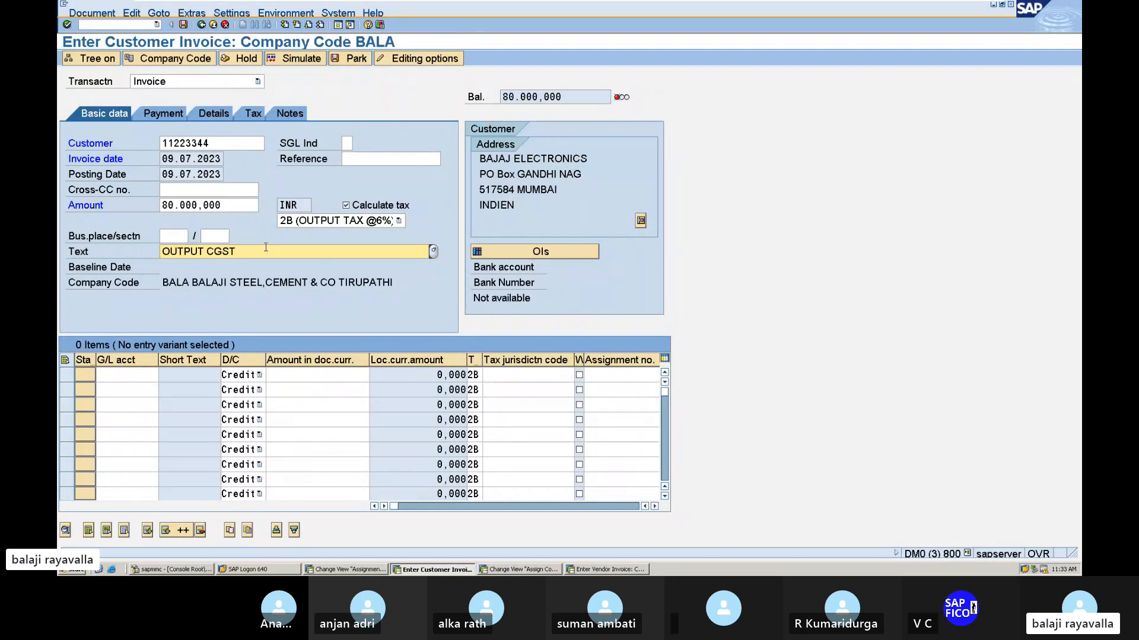
pyautogui.press('BackSpace')
pyautogui.press('BackSpace')
pyautogui.press('BackSpace')
pyautogui.press('BackSpace')
pyautogui.press('BackSpace')
pyautogui.press('BackSpace')
pyautogui.press('BackSpace')
pyautogui.press('BackSpace')
pyautogui.press('BackSpace')
pyautogui.press('BackSpace')
pyautogui.press('BackSpace')
pyautogui.write('S')
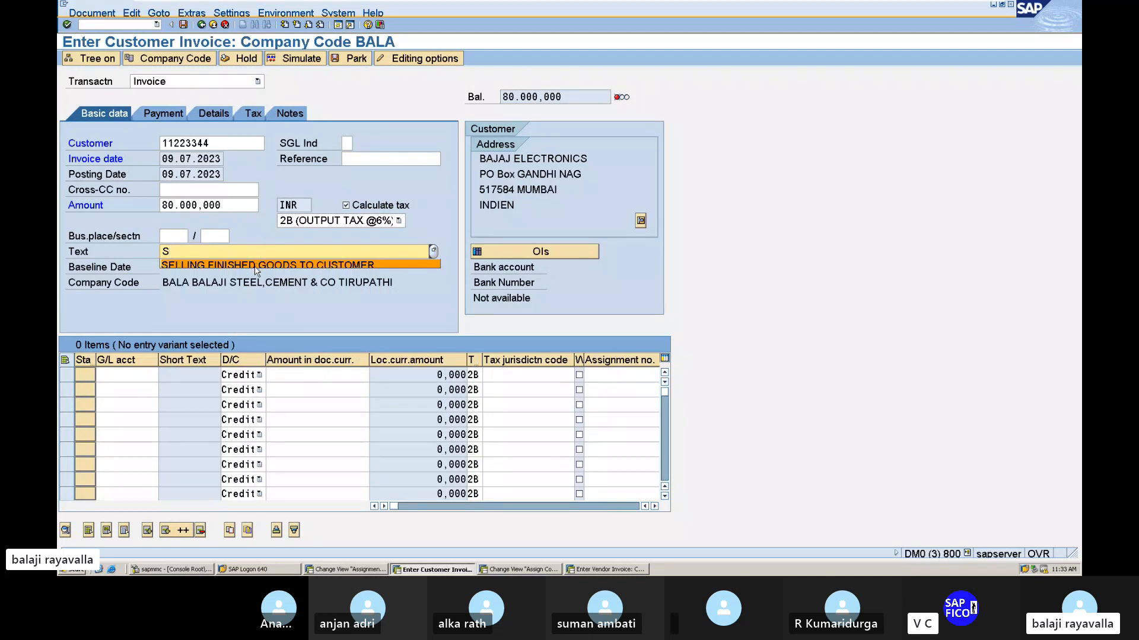
pyautogui.click(259, 266)
# Enter the SALES ACCOUNT from chart of accounts BAA1 as the first credit line item with amount 80000.
pyautogui.click(123, 375)
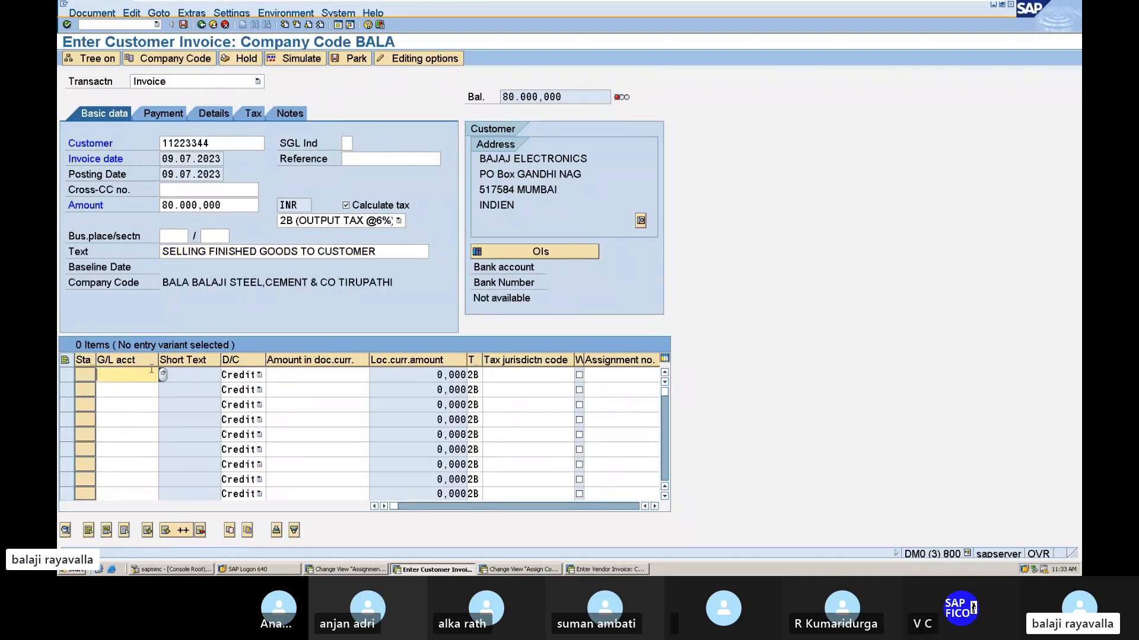
pyautogui.click(163, 374)
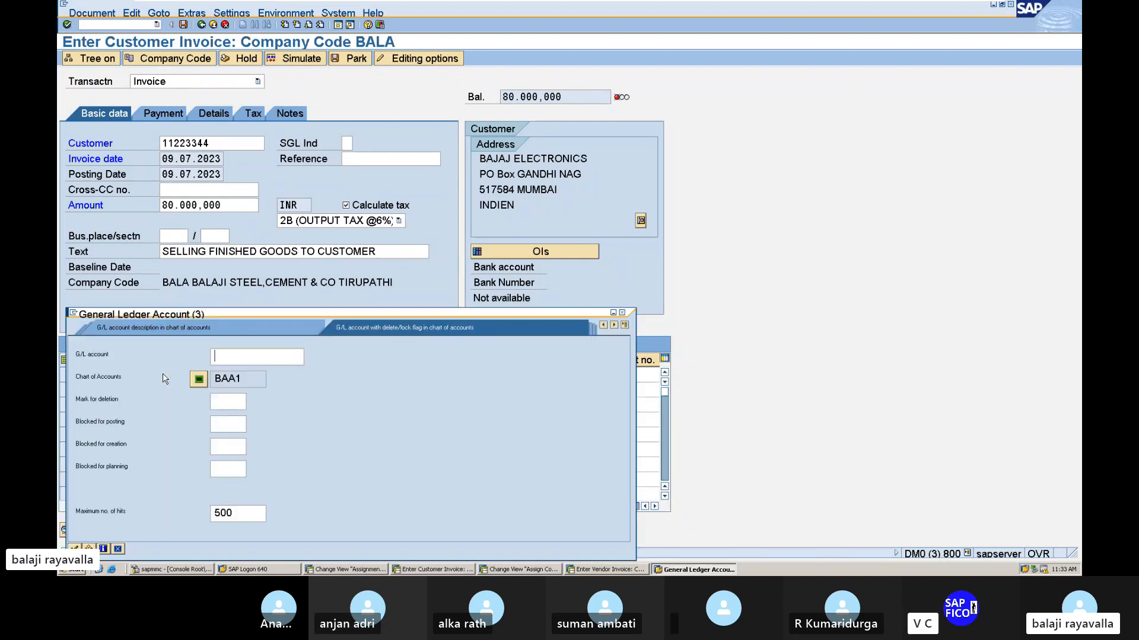
pyautogui.press('Return')
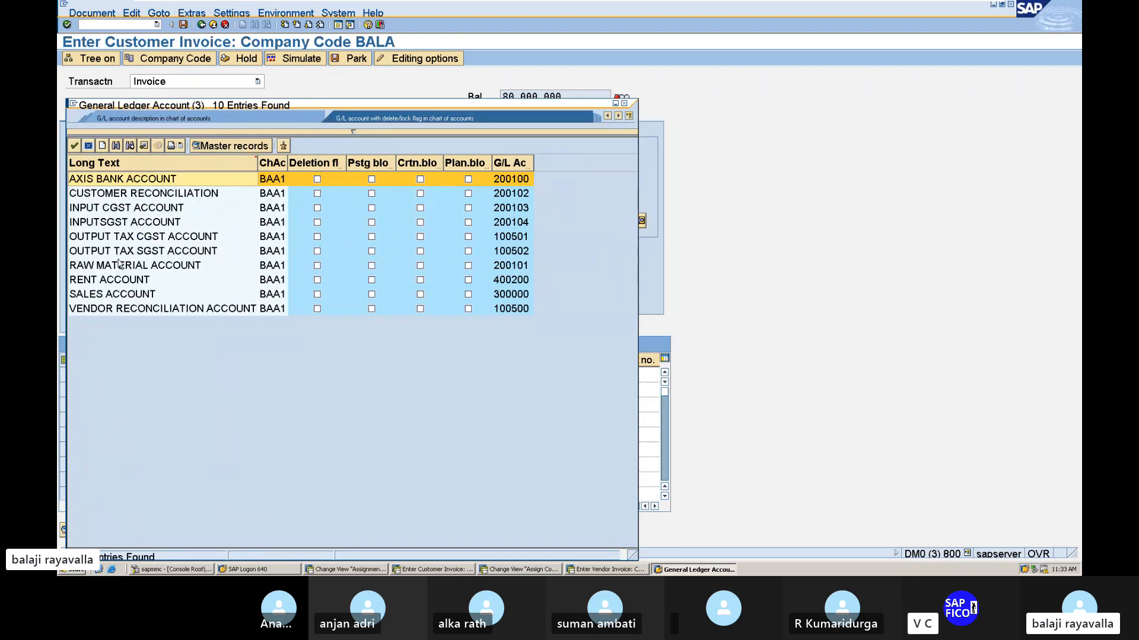
pyautogui.doubleClick(102, 295)
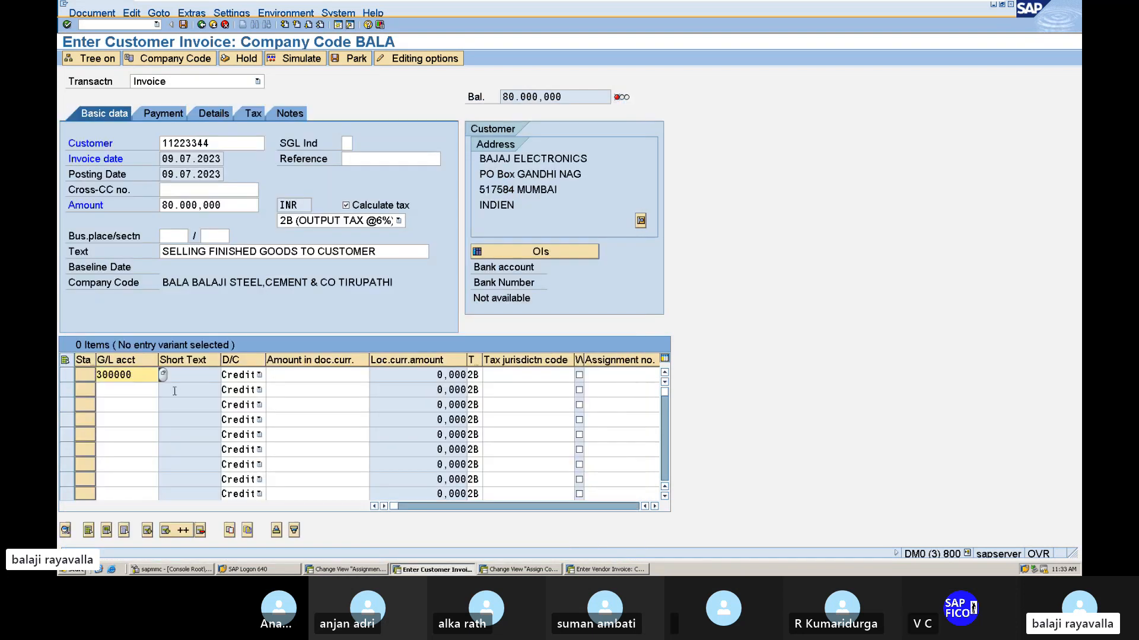
pyautogui.click(311, 375)
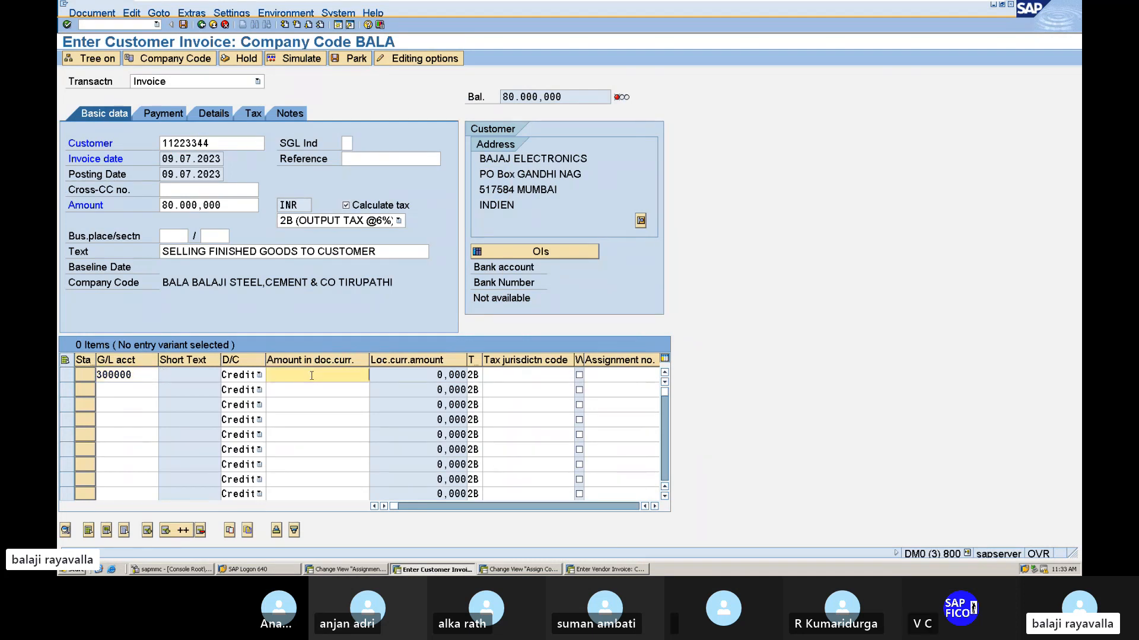
pyautogui.write('80000')
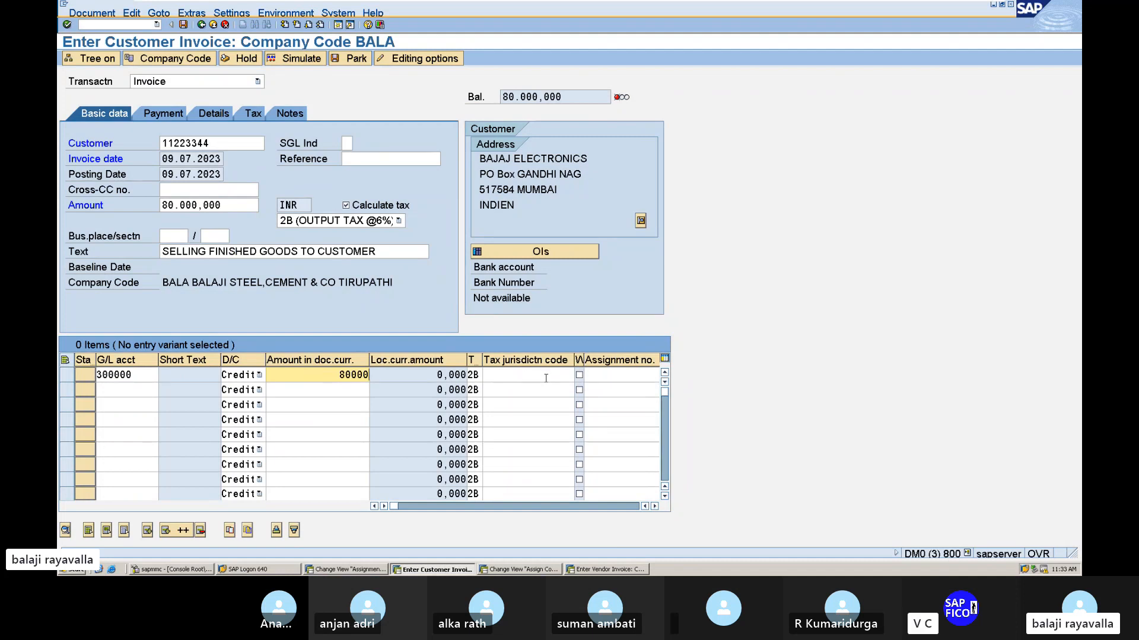
pyautogui.press('Return')
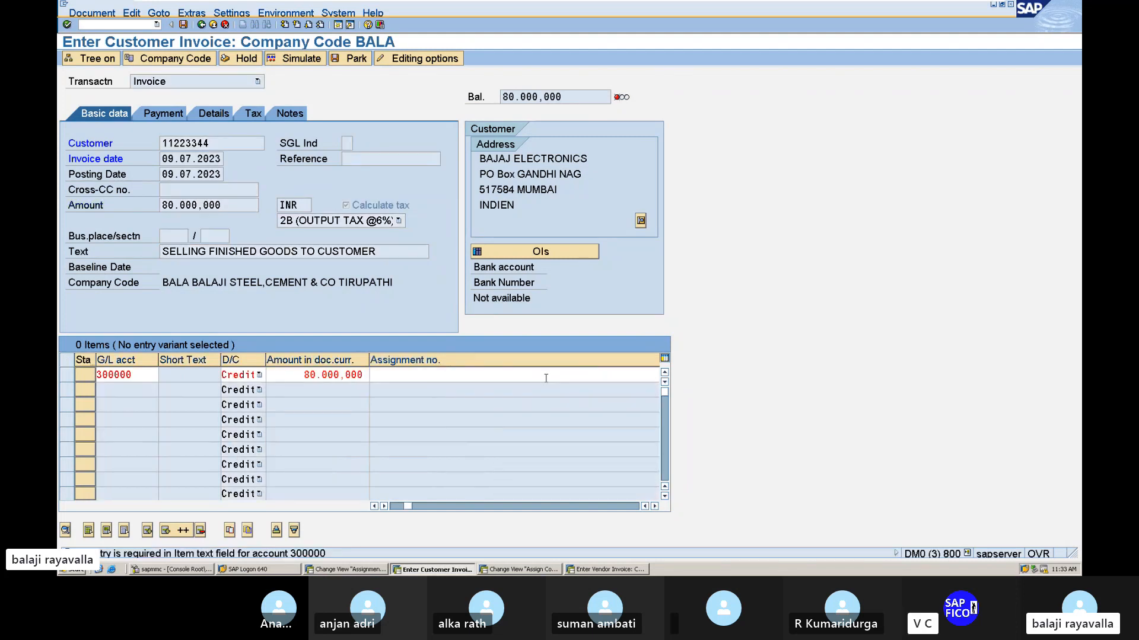
# Complete the sales line item with text SALES and business area MANG.
pyautogui.press('Return')
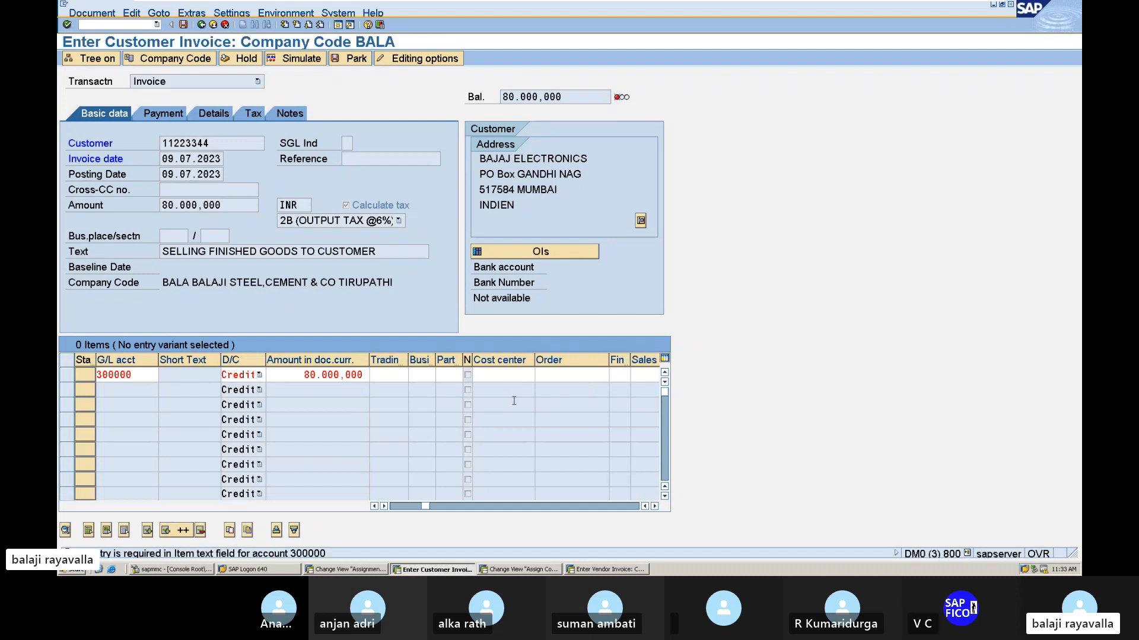
pyautogui.press('Return')
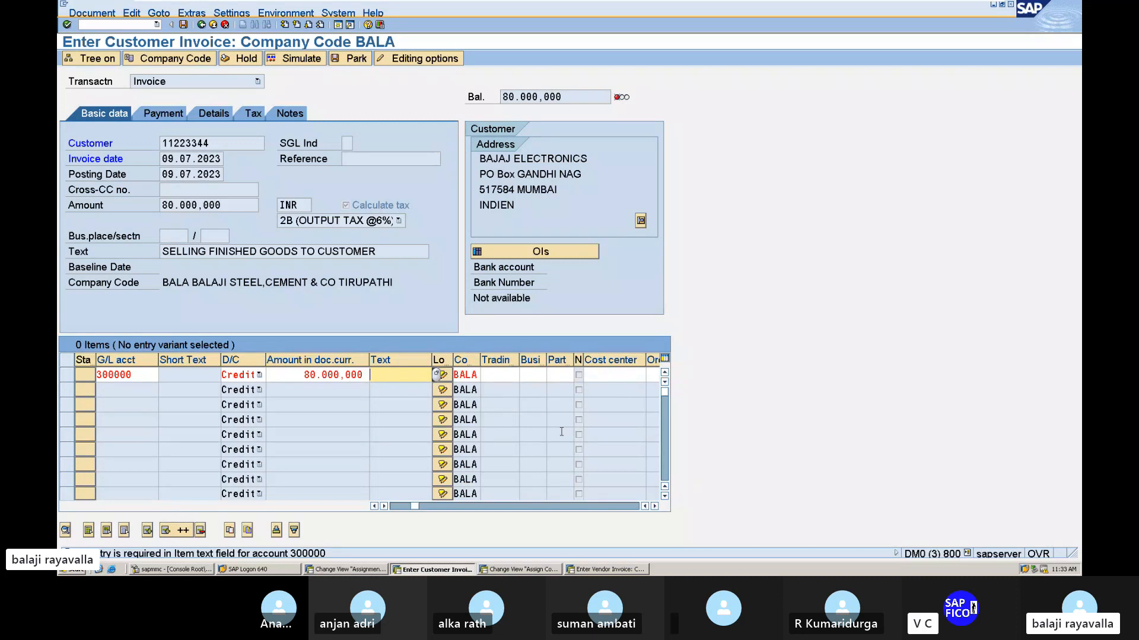
pyautogui.write('SAL')
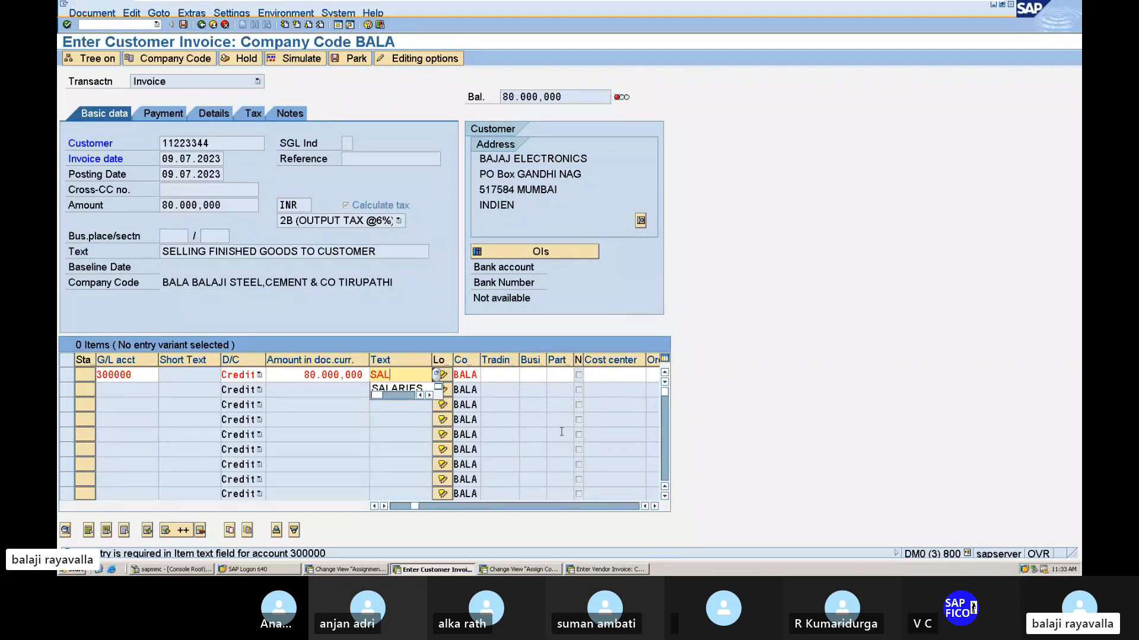
pyautogui.write('ES')
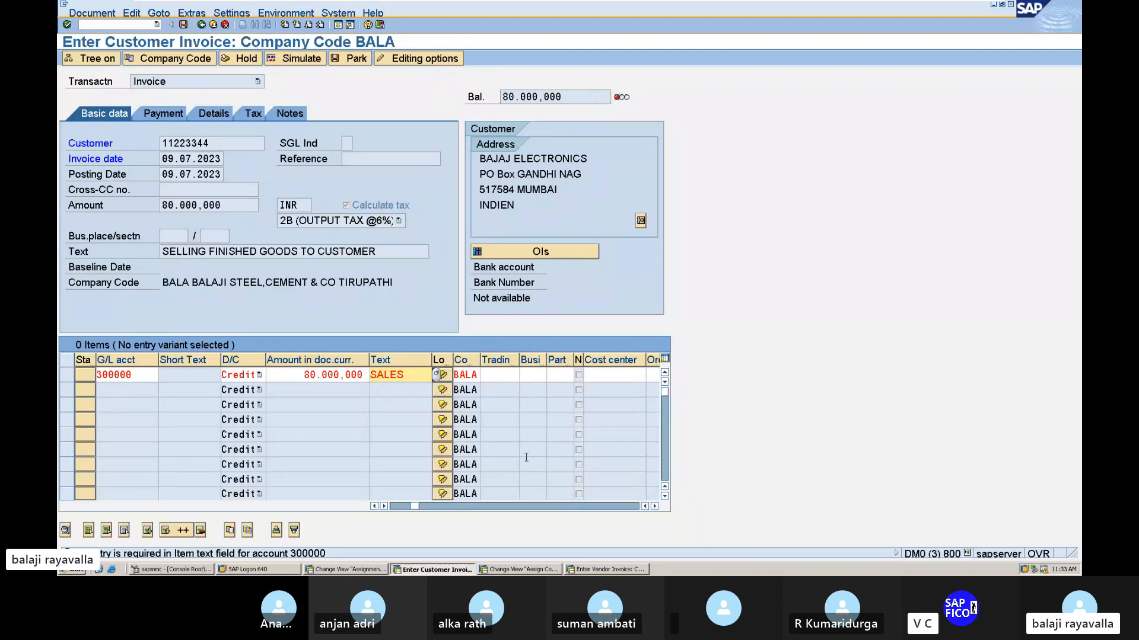
pyautogui.press('Return')
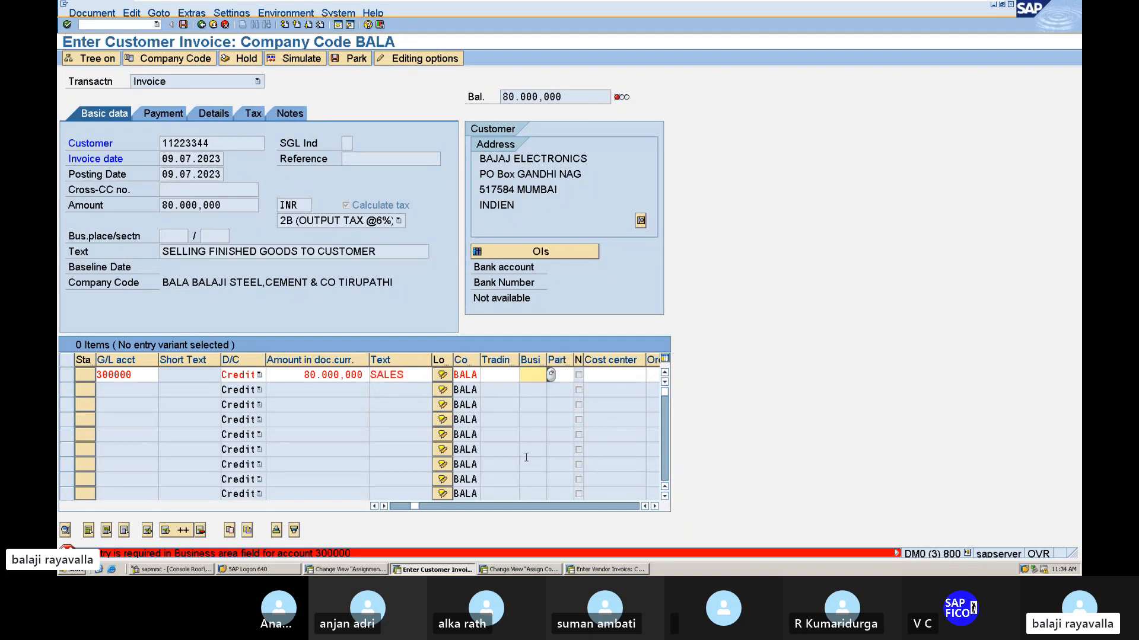
pyautogui.write('MANG')
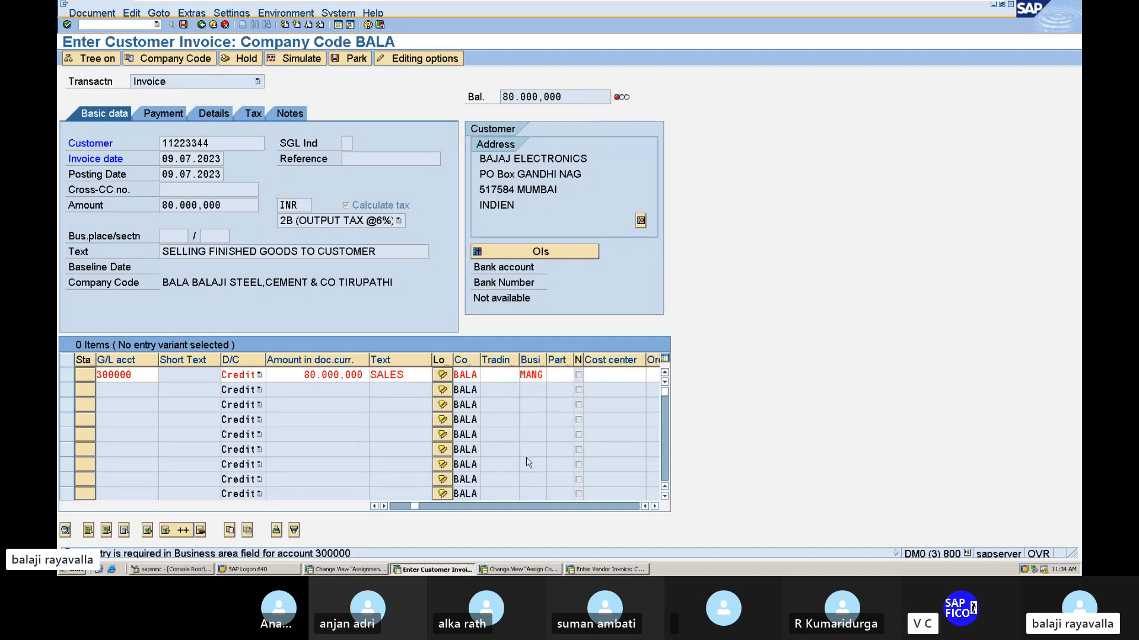
pyautogui.press('Return')
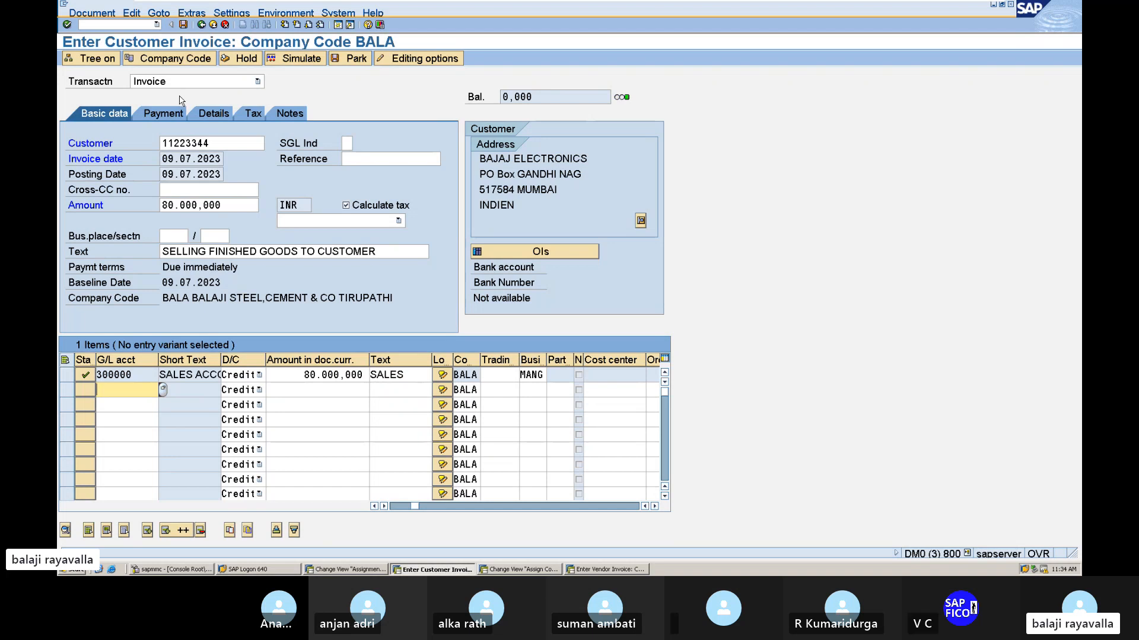
# Simulate the invoice and complete its output CGST item with text OUTPUT CGST ACCOUNT and business area MANG.
pyautogui.click(291, 59)
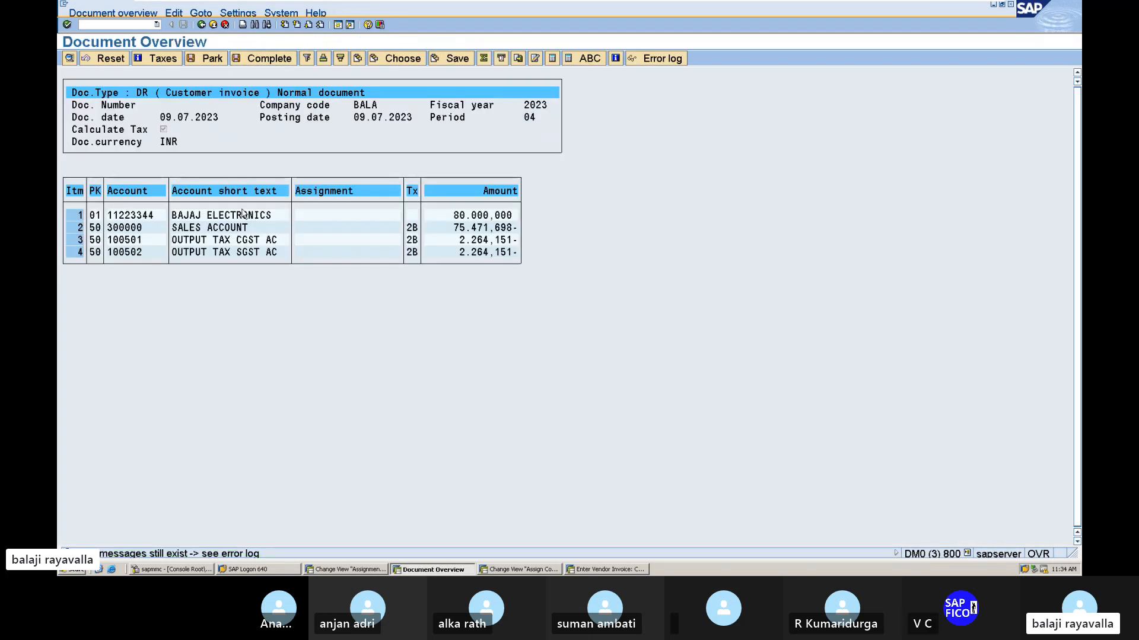
pyautogui.doubleClick(241, 242)
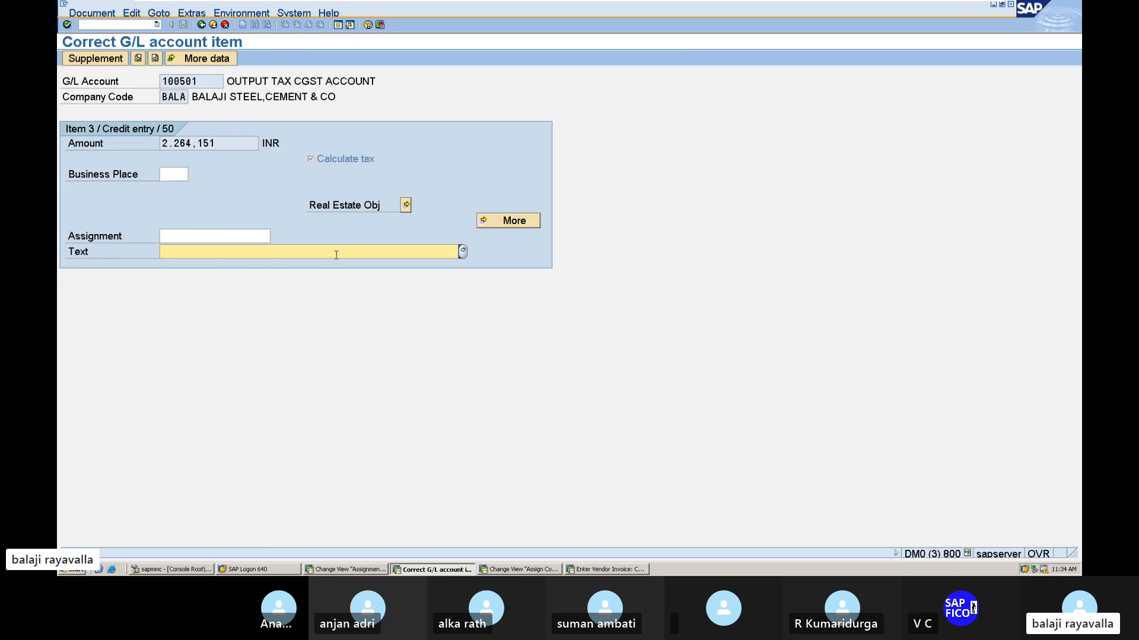
pyautogui.write('OUTPUT CGST ACCOUNT')
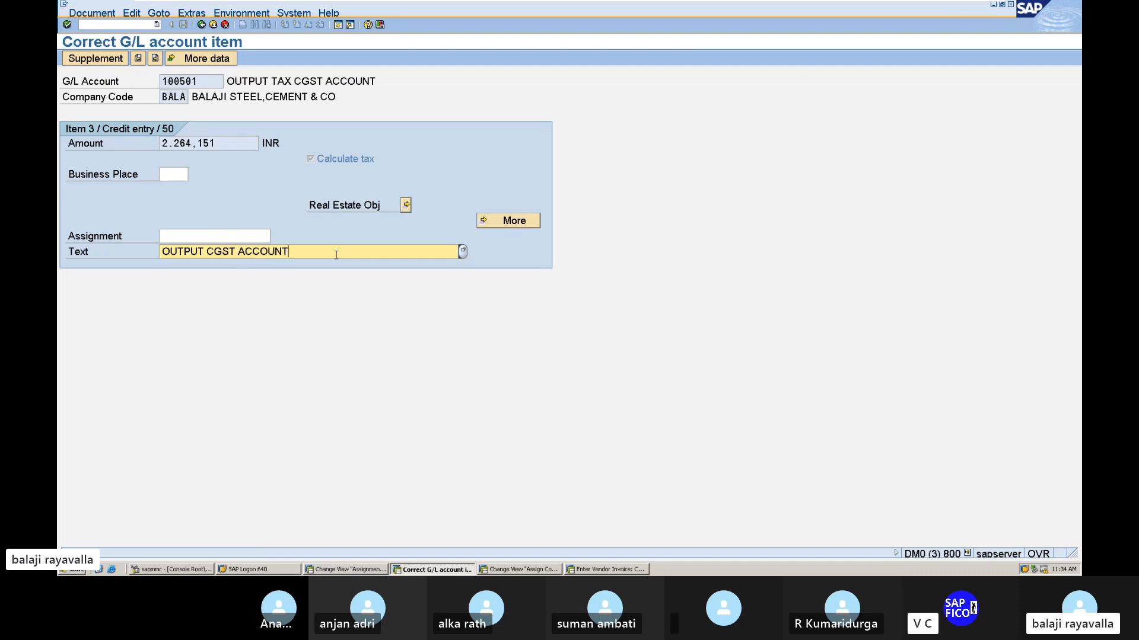
pyautogui.press('Return')
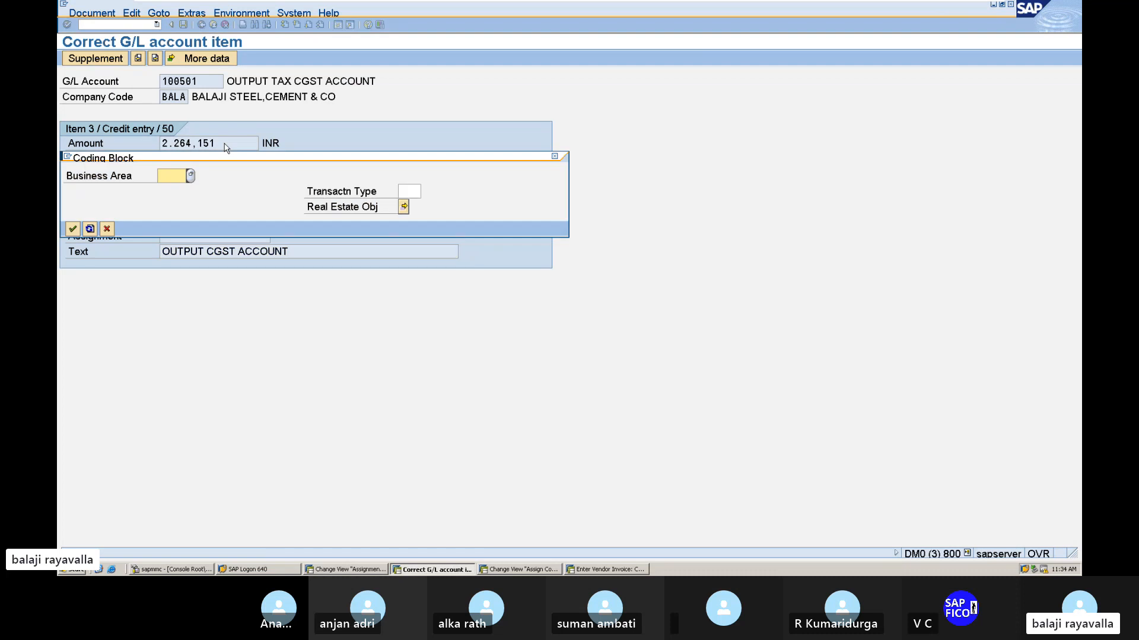
pyautogui.write('MANG')
pyautogui.press('Return')
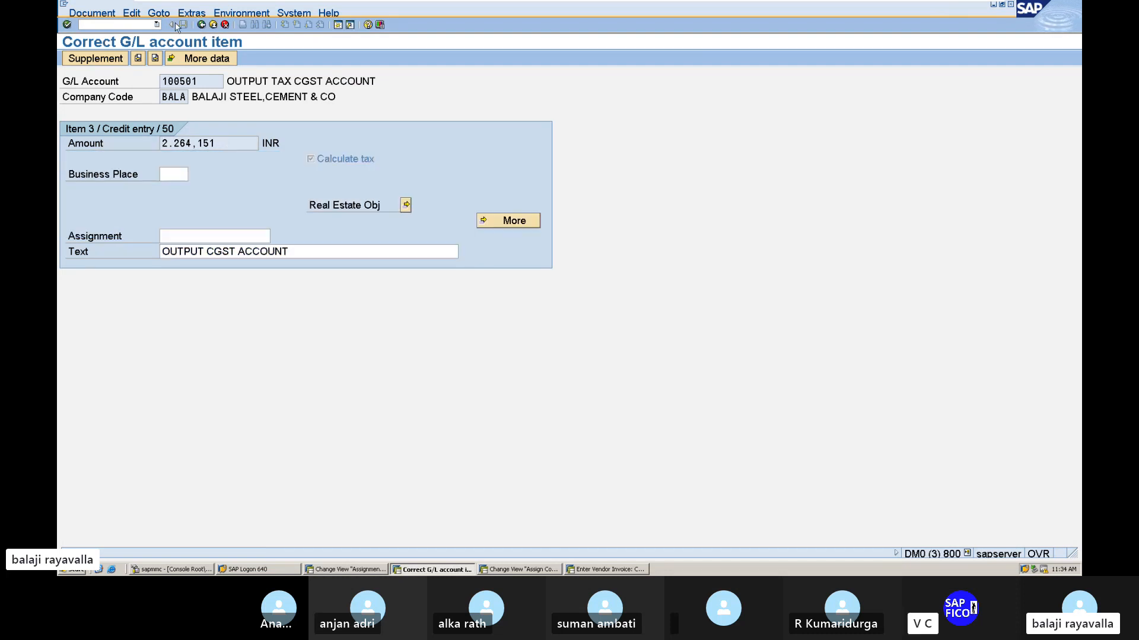
pyautogui.click(201, 25)
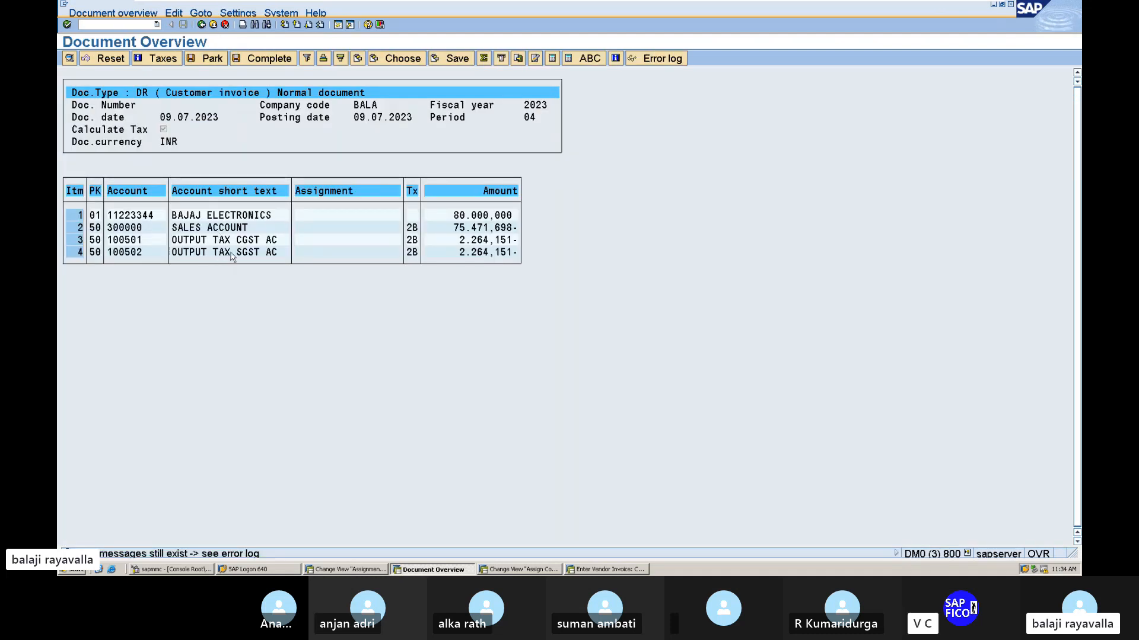
# Complete the simulated invoice's output SGST item with text OUTPUT SGST ACCOUNT and business area MANG.
pyautogui.doubleClick(232, 255)
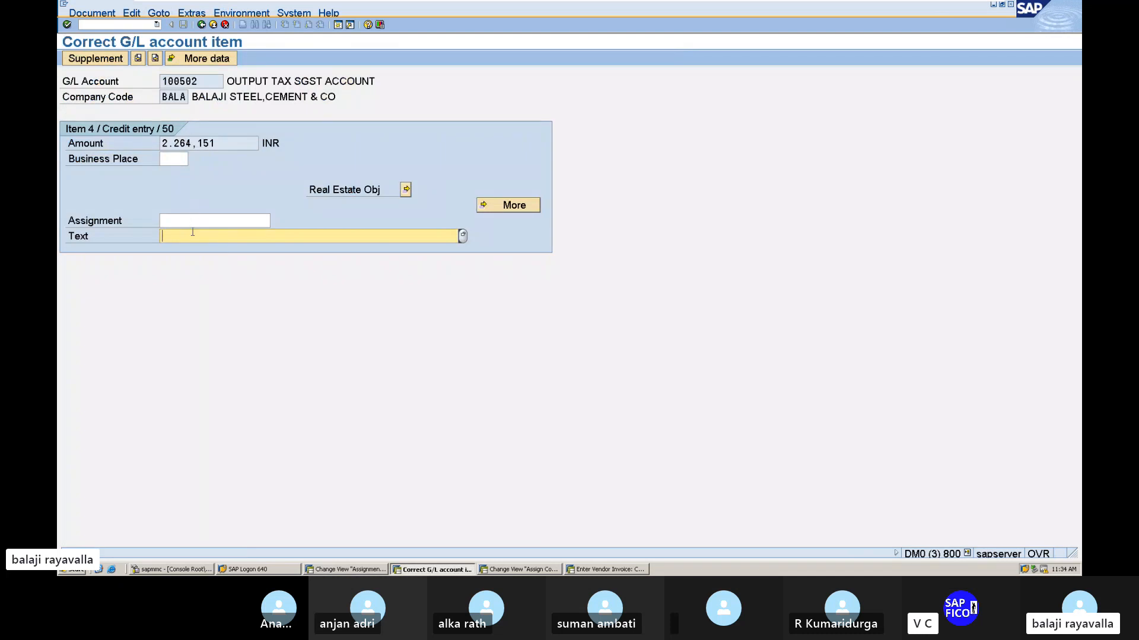
pyautogui.write('OUTPUT')
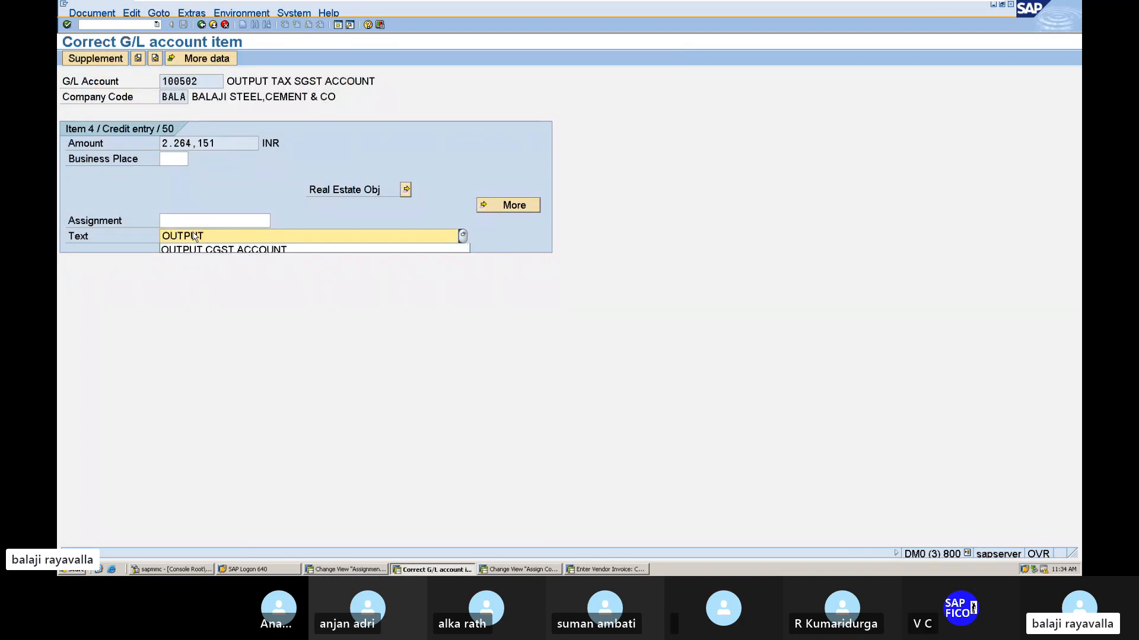
pyautogui.write(' SGS')
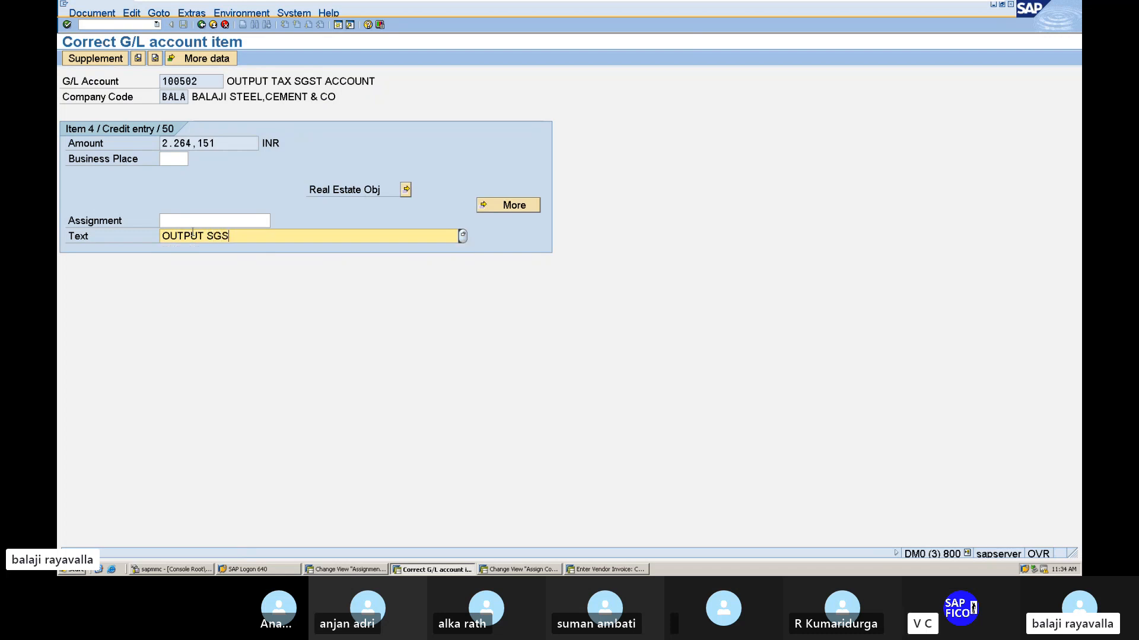
pyautogui.write('T ACCOUN')
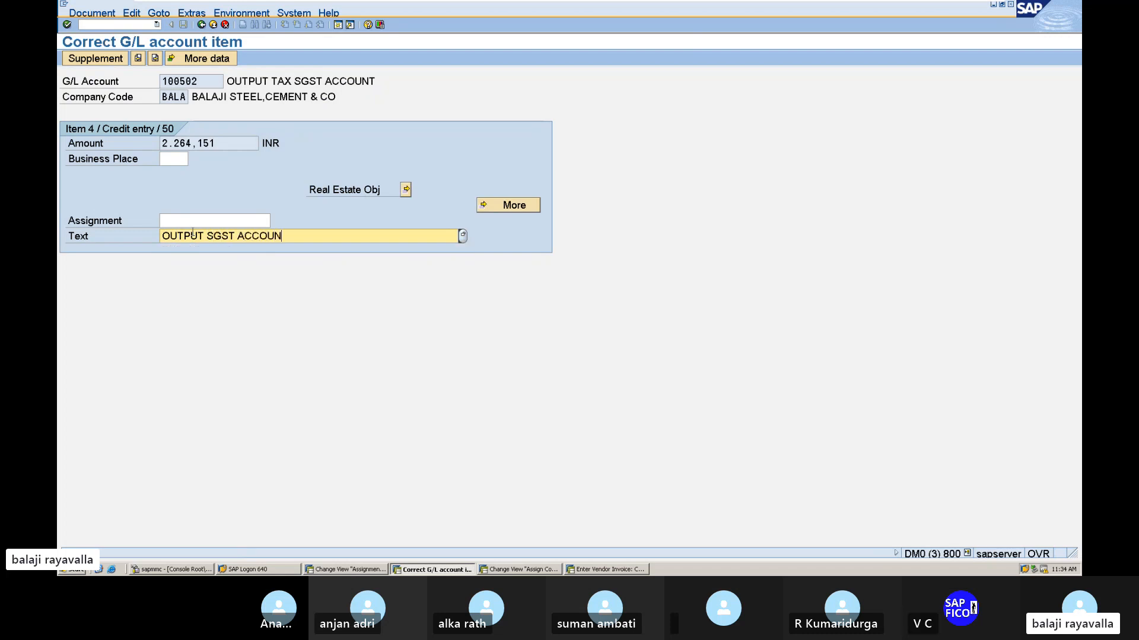
pyautogui.write('Y')
pyautogui.press('Return')
pyautogui.write('MANG')
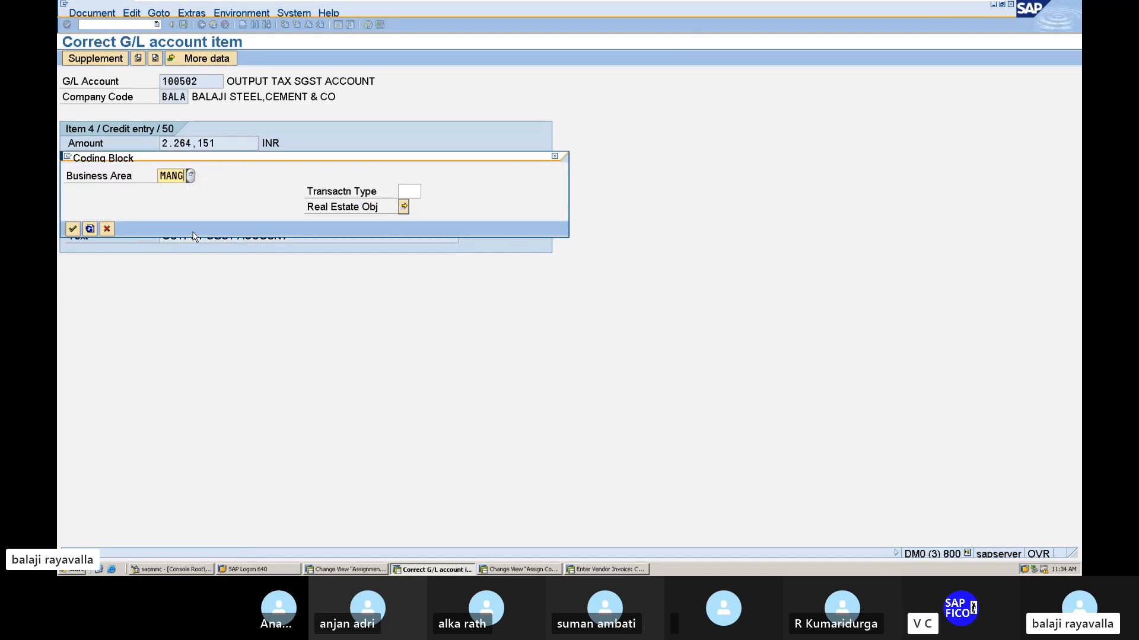
pyautogui.press('Return')
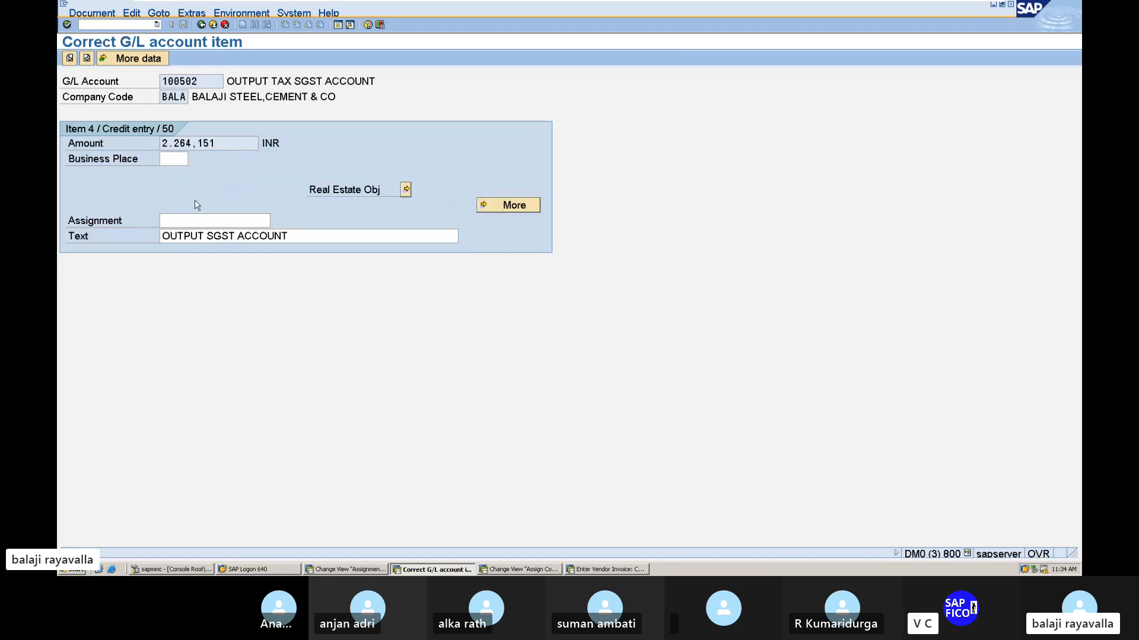
pyautogui.click(202, 25)
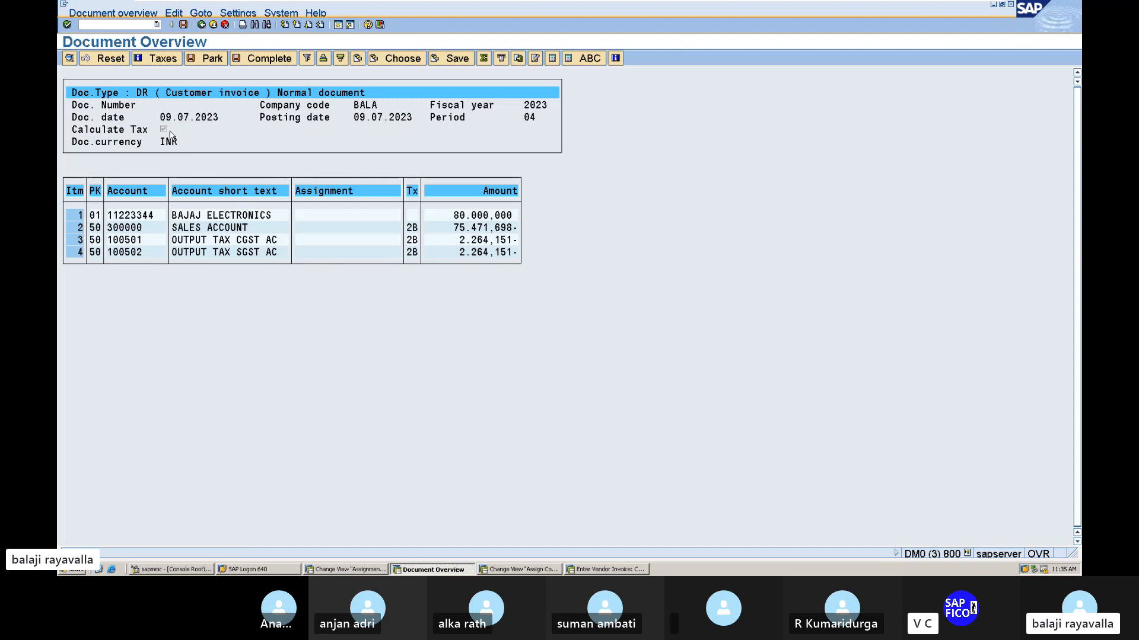
# Post the customer invoice and open the Post Incoming Payments transaction F-28.
pyautogui.click(183, 25)
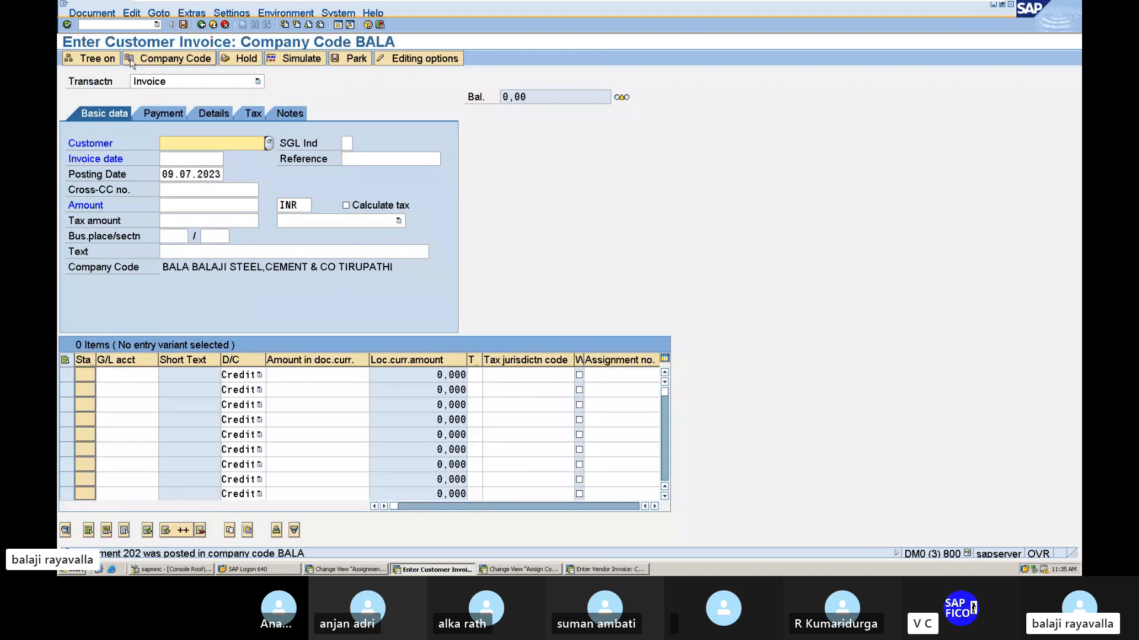
pyautogui.click(129, 24)
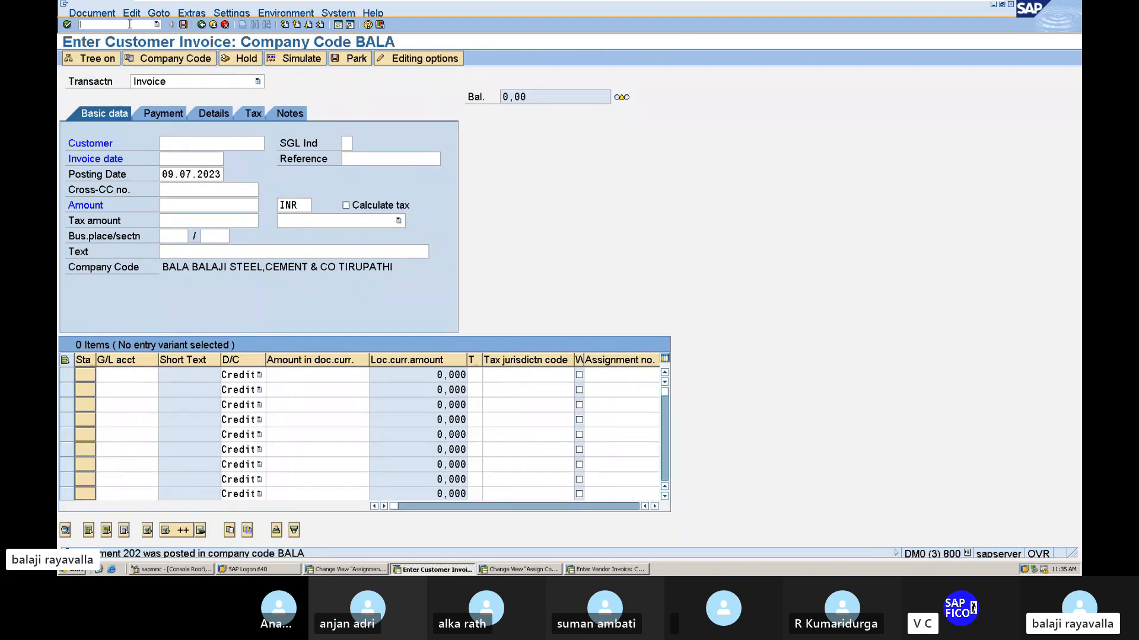
pyautogui.write('/N')
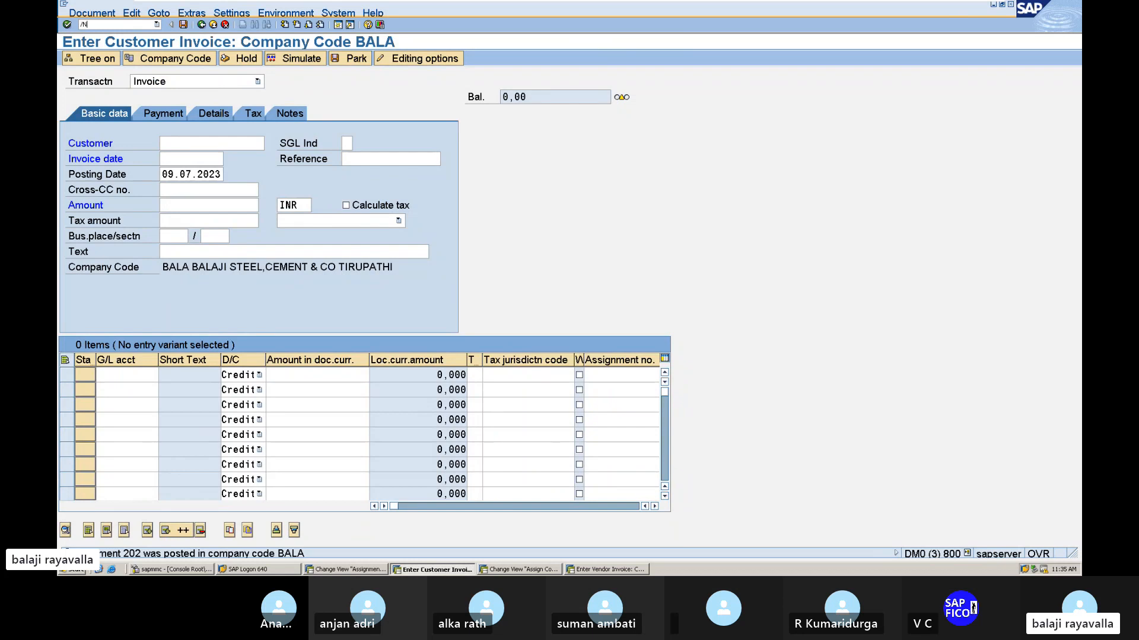
pyautogui.write('F-28')
pyautogui.press('Return')
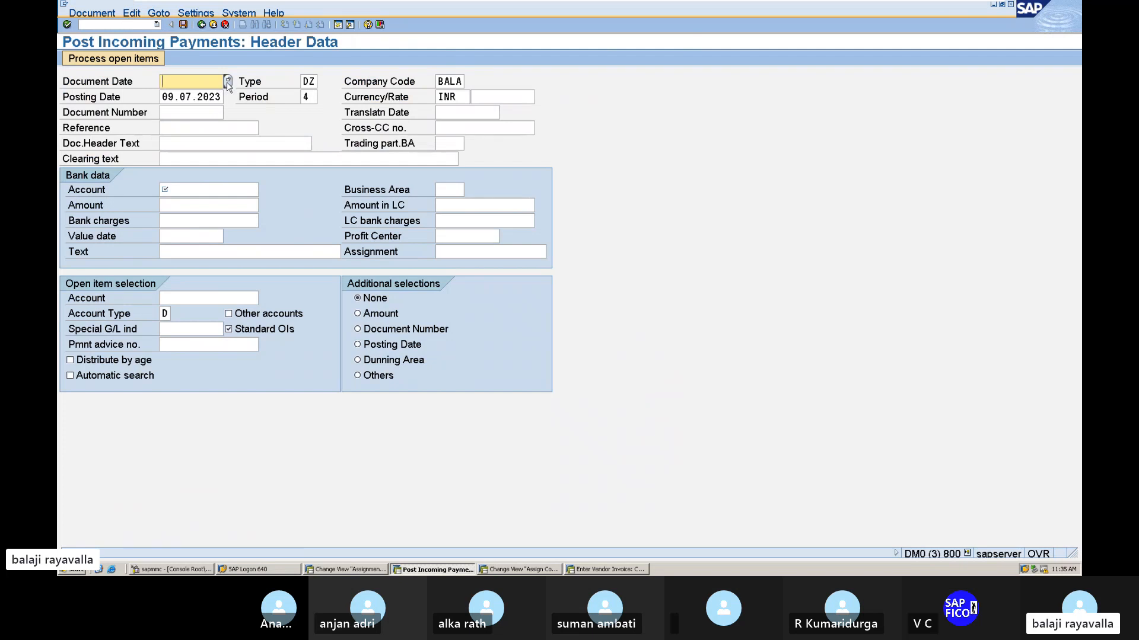
# Set the incoming payment's document date to 09.07.2023.
pyautogui.click(228, 82)
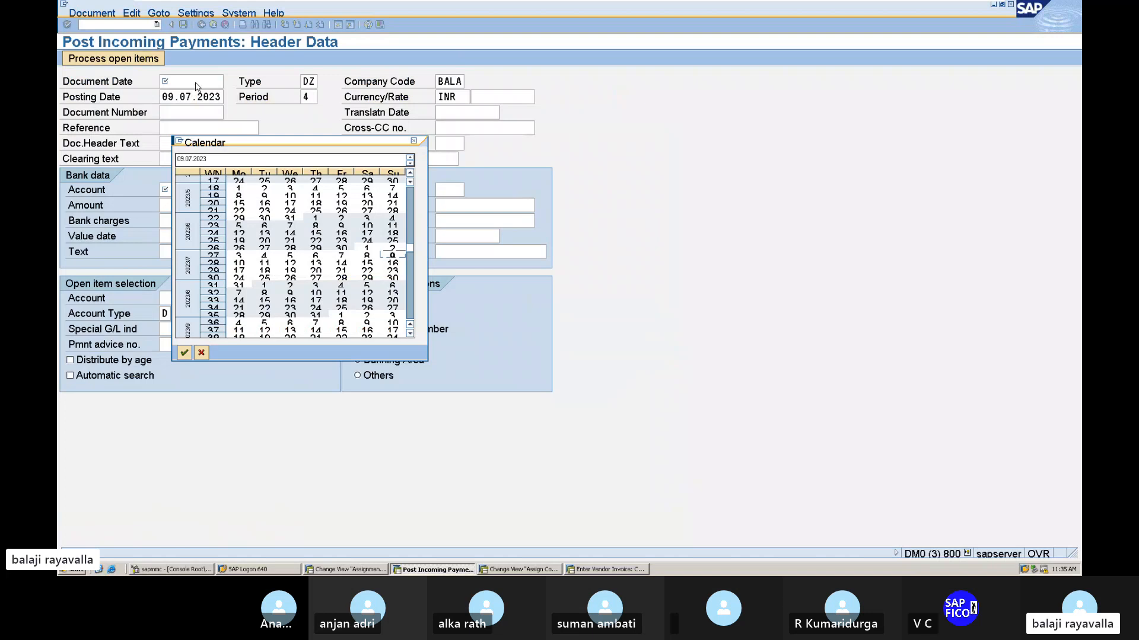
pyautogui.click(414, 141)
pyautogui.write('090')
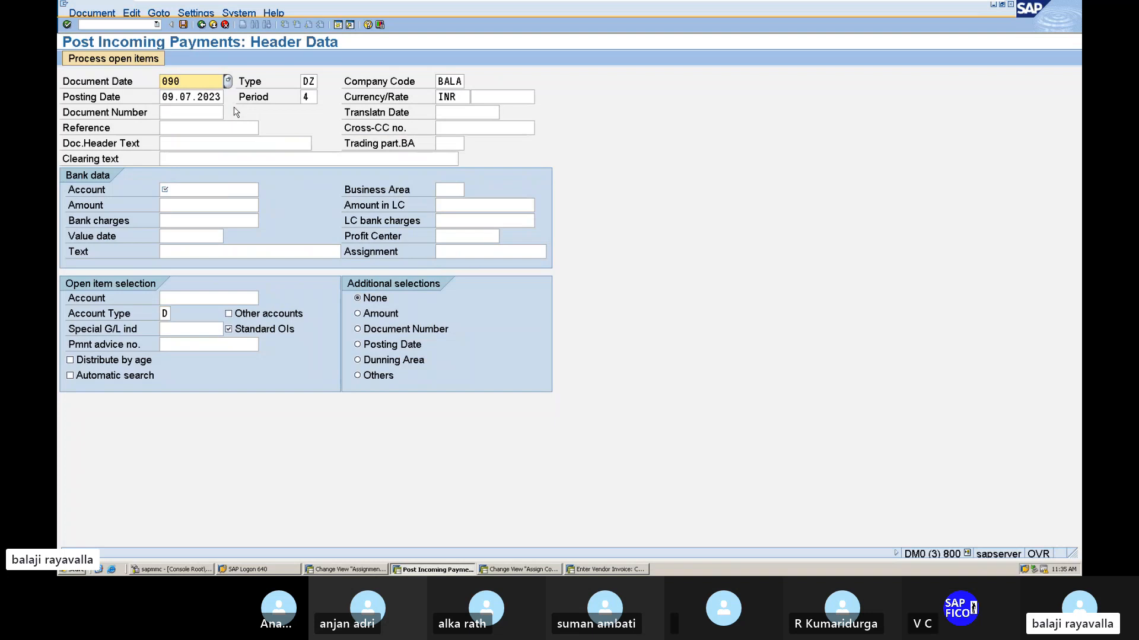
pyautogui.press('BackSpace')
pyautogui.write('.07.2023')
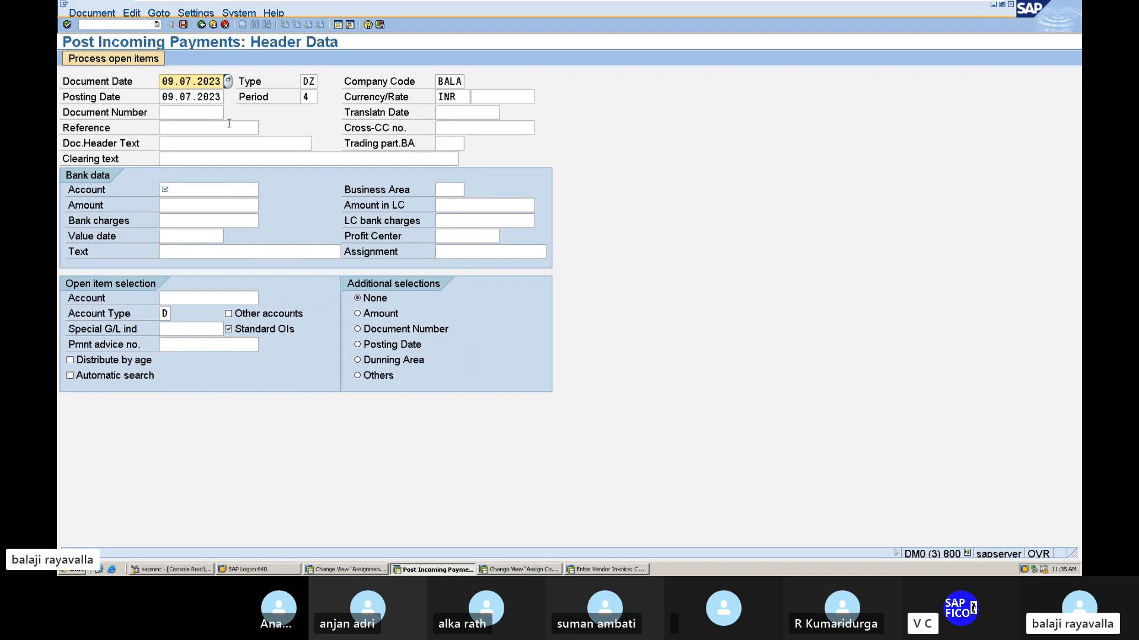
# Fill in the document header text with the earlier entry CUSTOMER RECEIVING PAYMEN.
pyautogui.click(187, 142)
pyautogui.write('I')
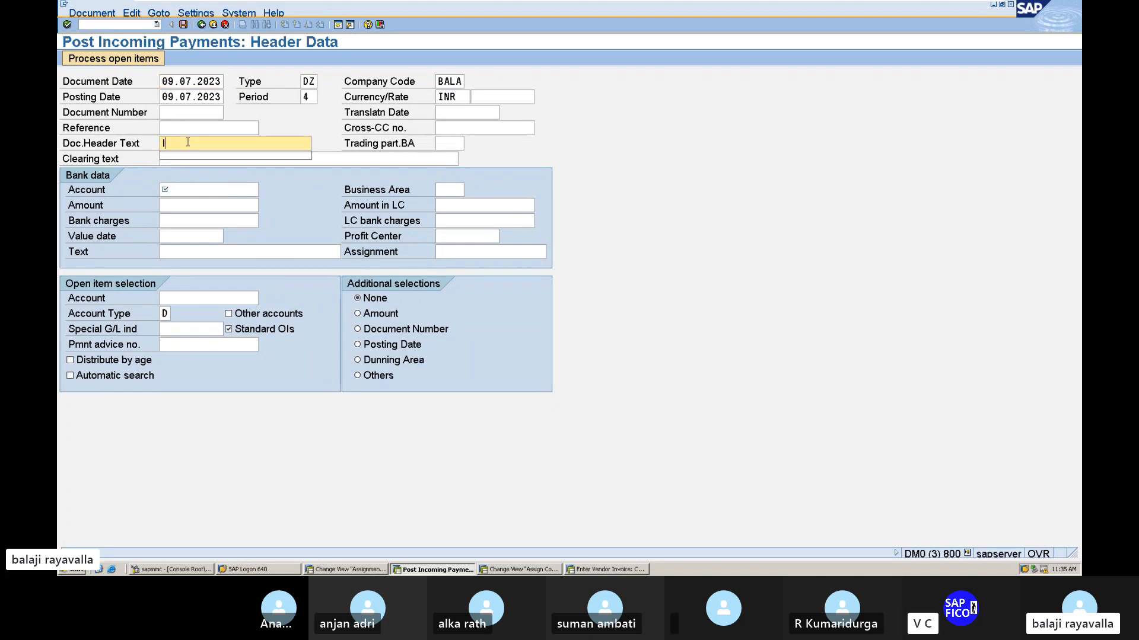
pyautogui.press('BackSpace')
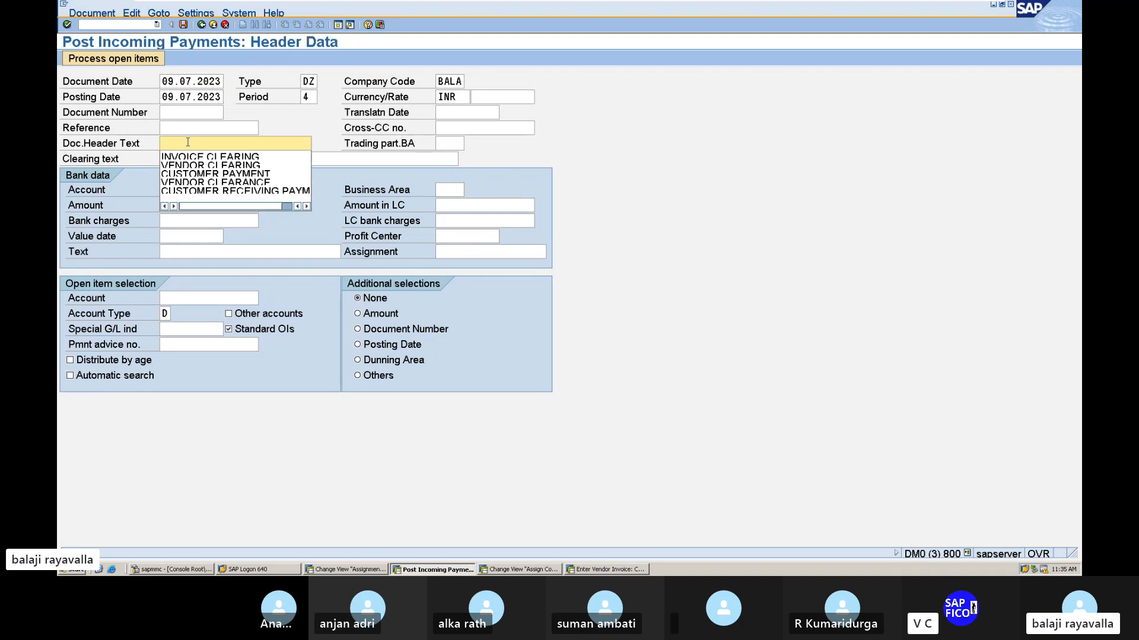
pyautogui.write('M')
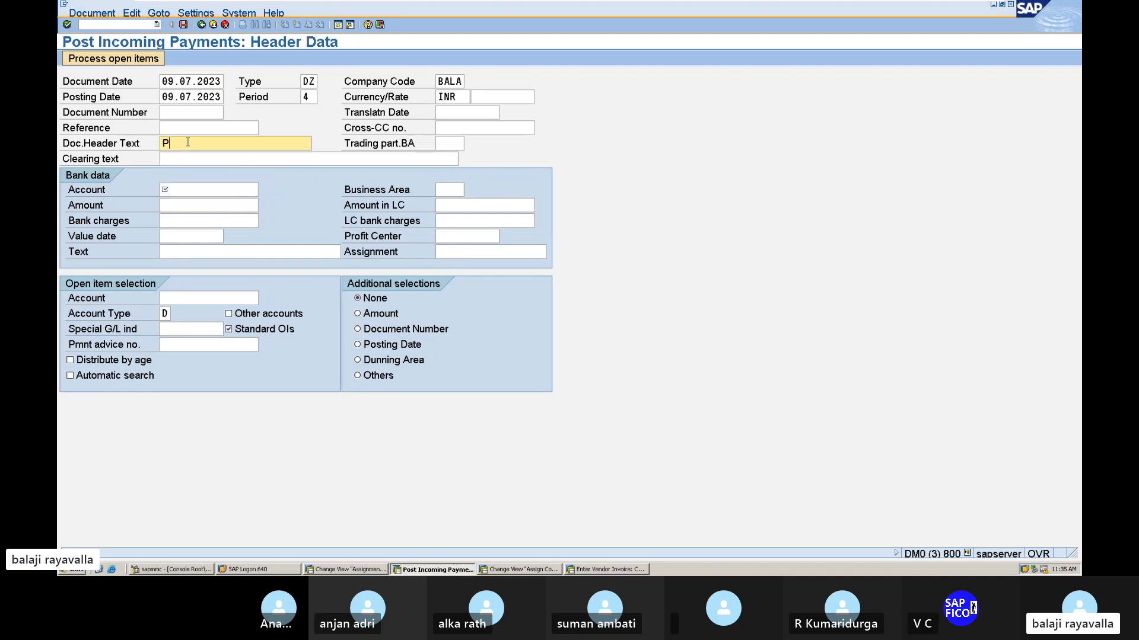
pyautogui.press('BackSpace')
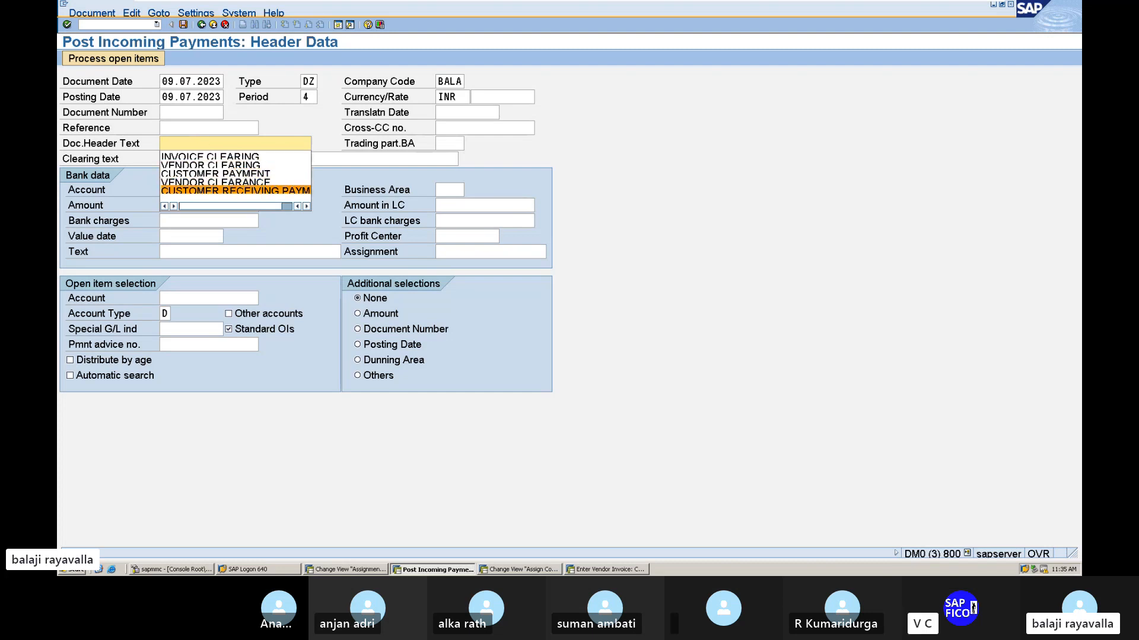
pyautogui.click(204, 190)
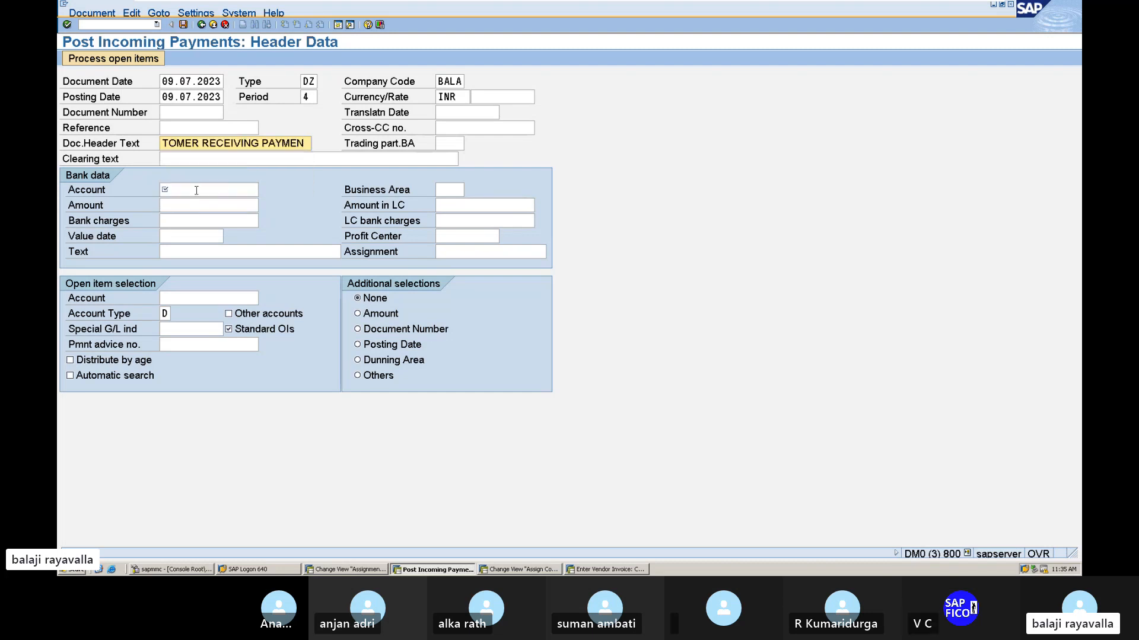
# Look up the G/L accounts of chart BAA1 and choose AXIS BANK ACCOUNT as the bank data account.
pyautogui.click(198, 190)
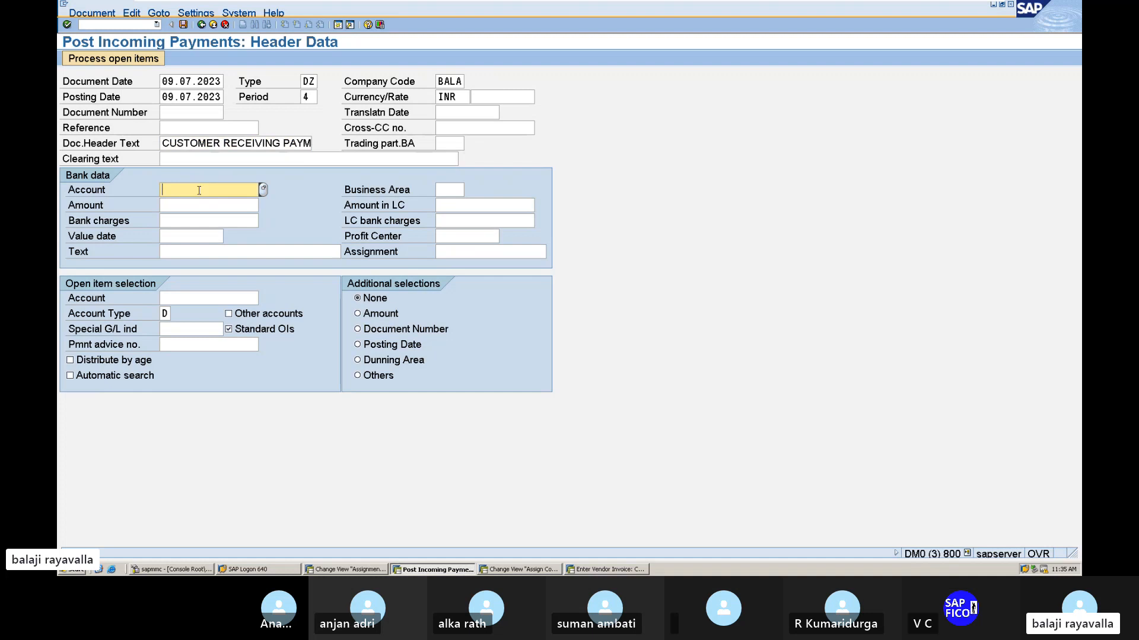
pyautogui.click(264, 194)
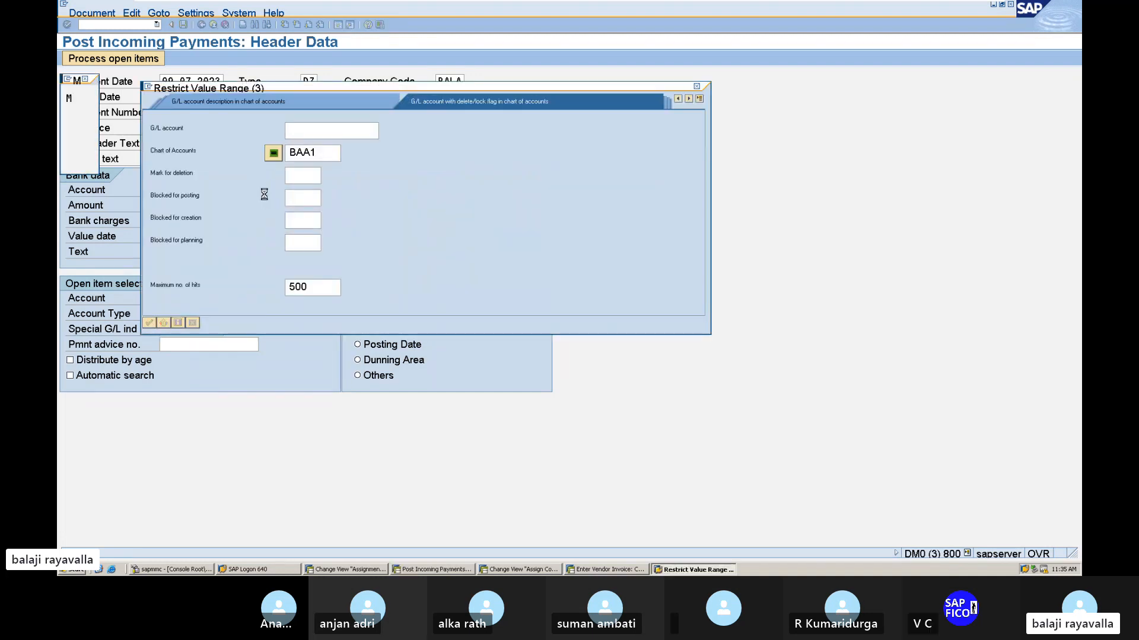
pyautogui.press('Return')
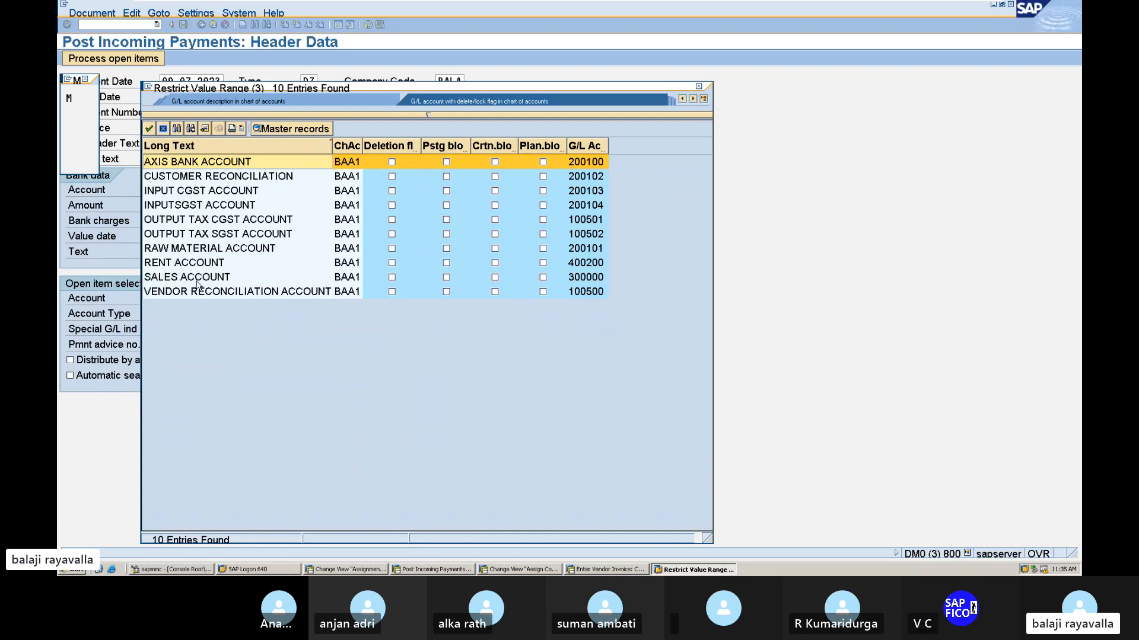
pyautogui.doubleClick(226, 161)
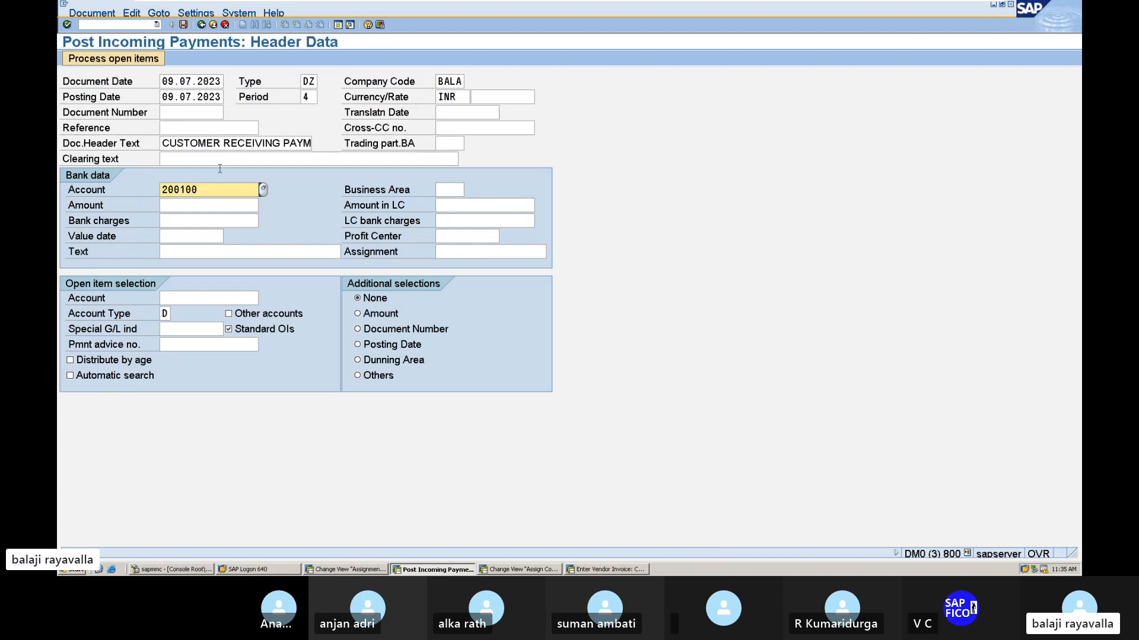
# Complete the bank data with business area MANG, amount 80000 and value date 09.07.2023.
pyautogui.click(196, 207)
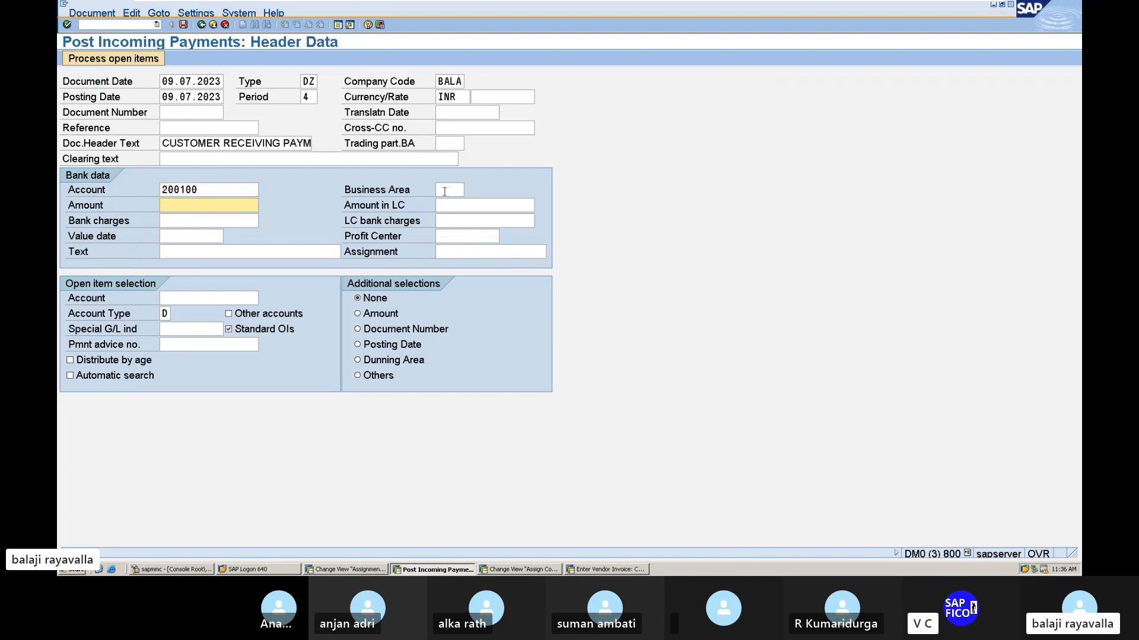
pyautogui.click(444, 190)
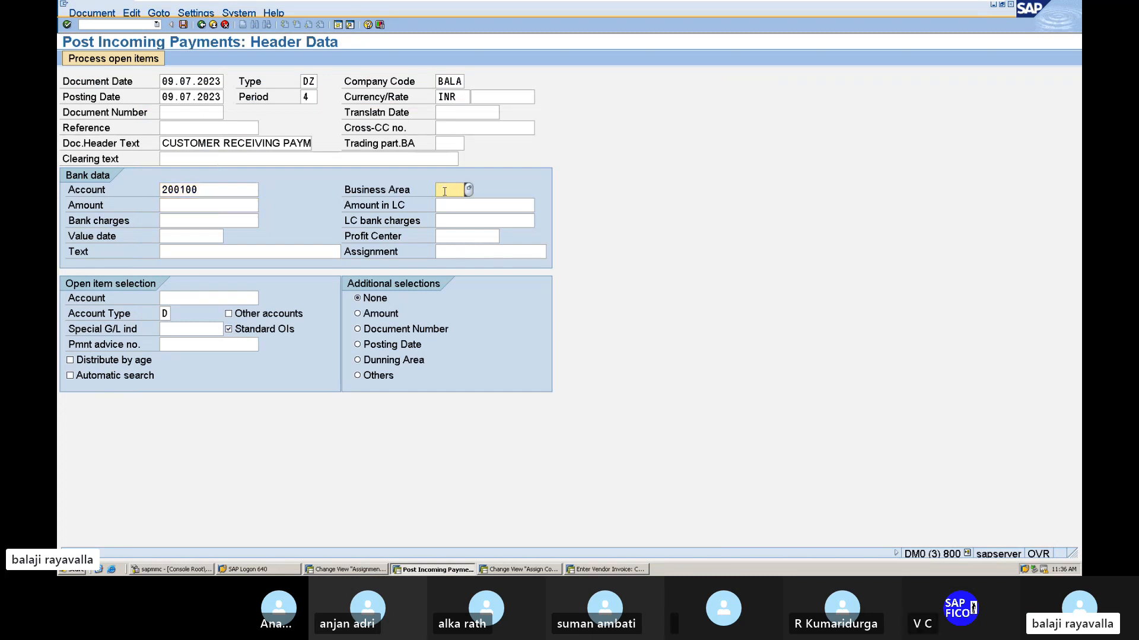
pyautogui.write('MANG')
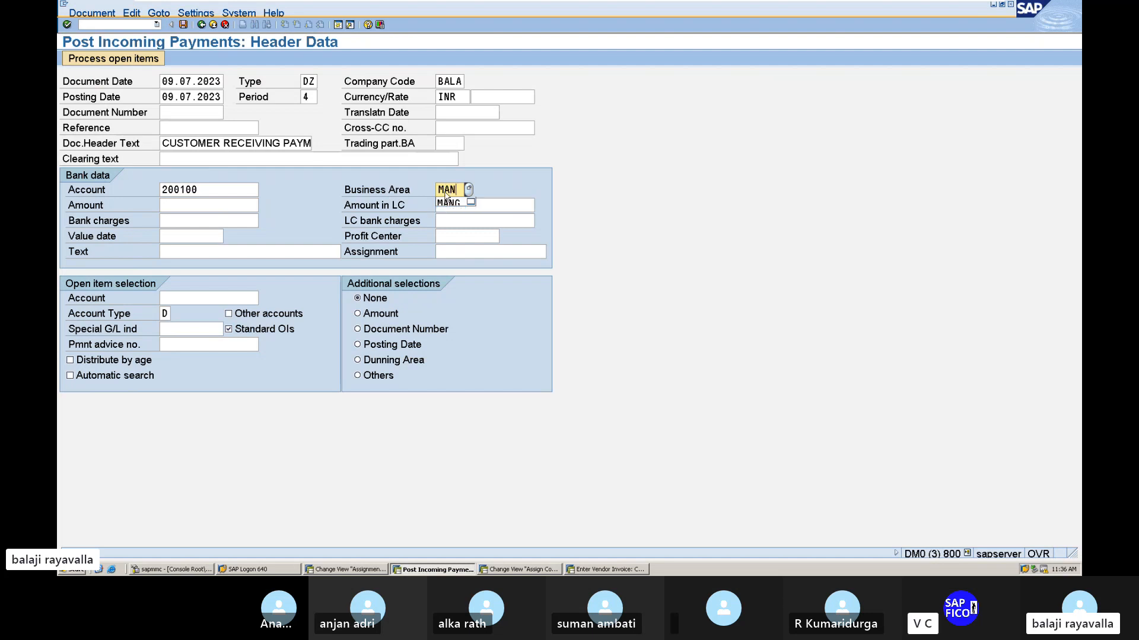
pyautogui.click(238, 204)
pyautogui.write('80000')
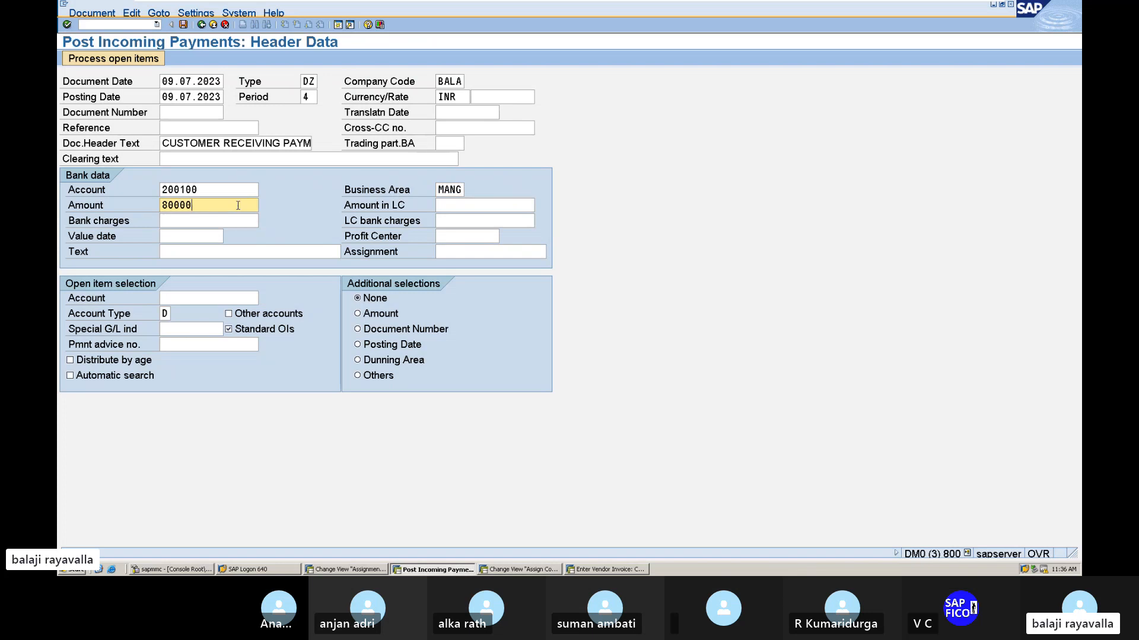
pyautogui.click(199, 235)
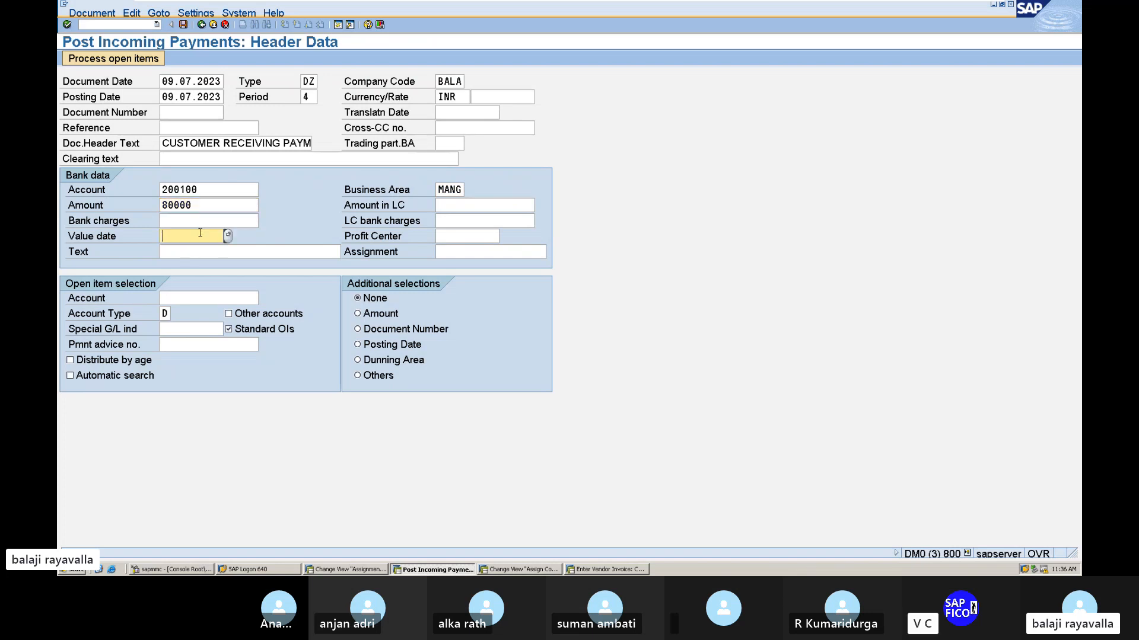
pyautogui.write('09.0')
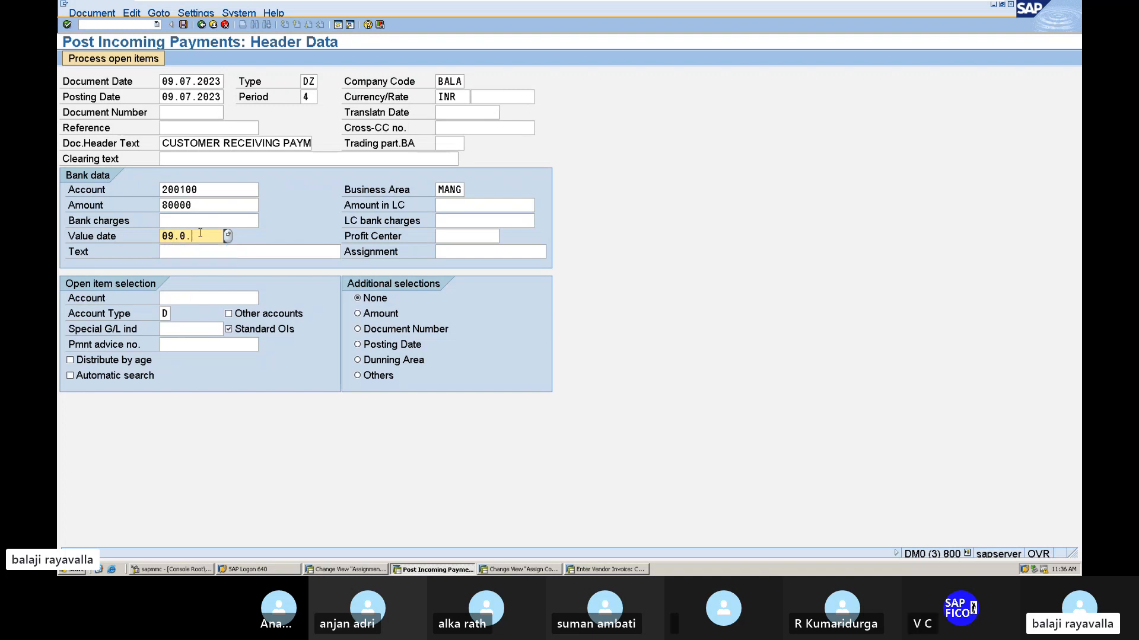
pyautogui.write('7.20')
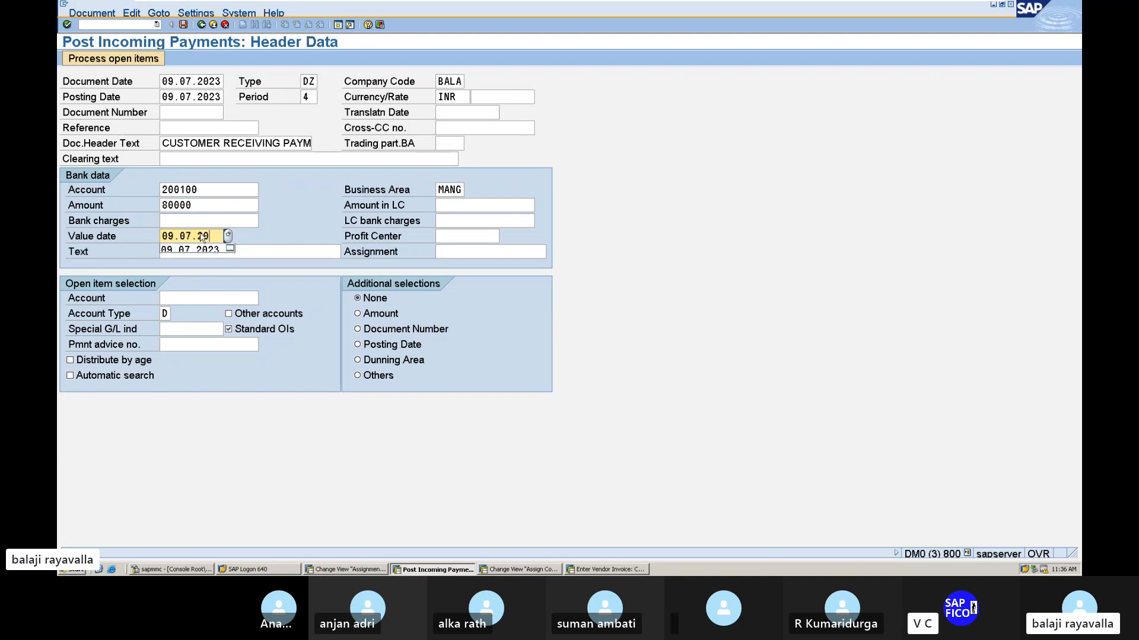
pyautogui.write('23')
# Look up the customers of company code BALA and choose BAJAJ ELECTRONICS as the open item selection account.
pyautogui.click(214, 255)
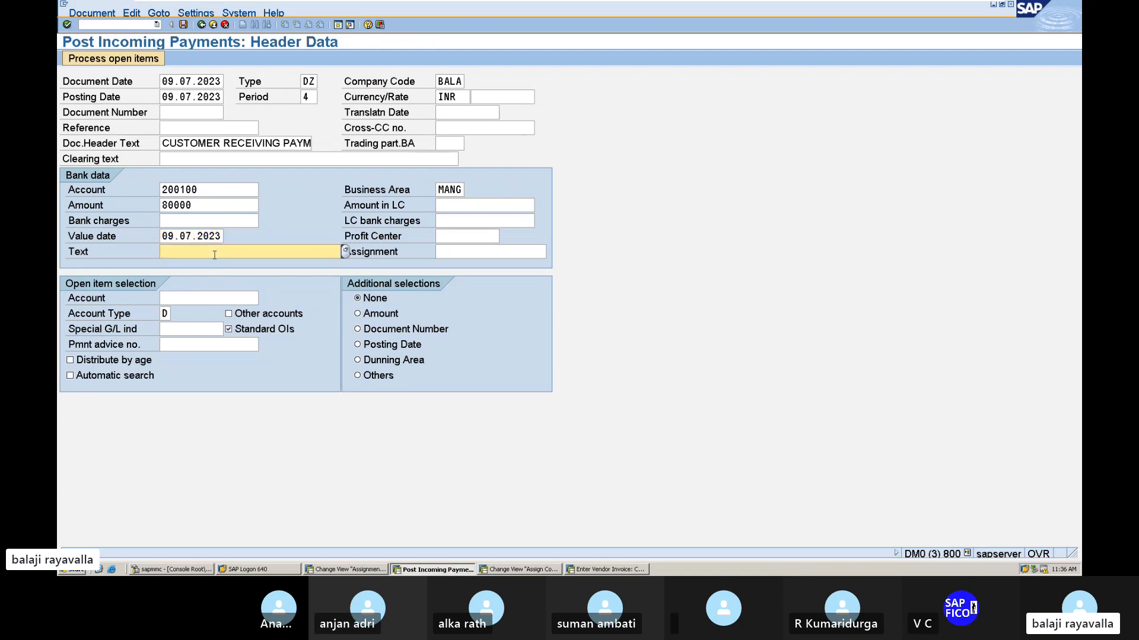
pyautogui.click(213, 294)
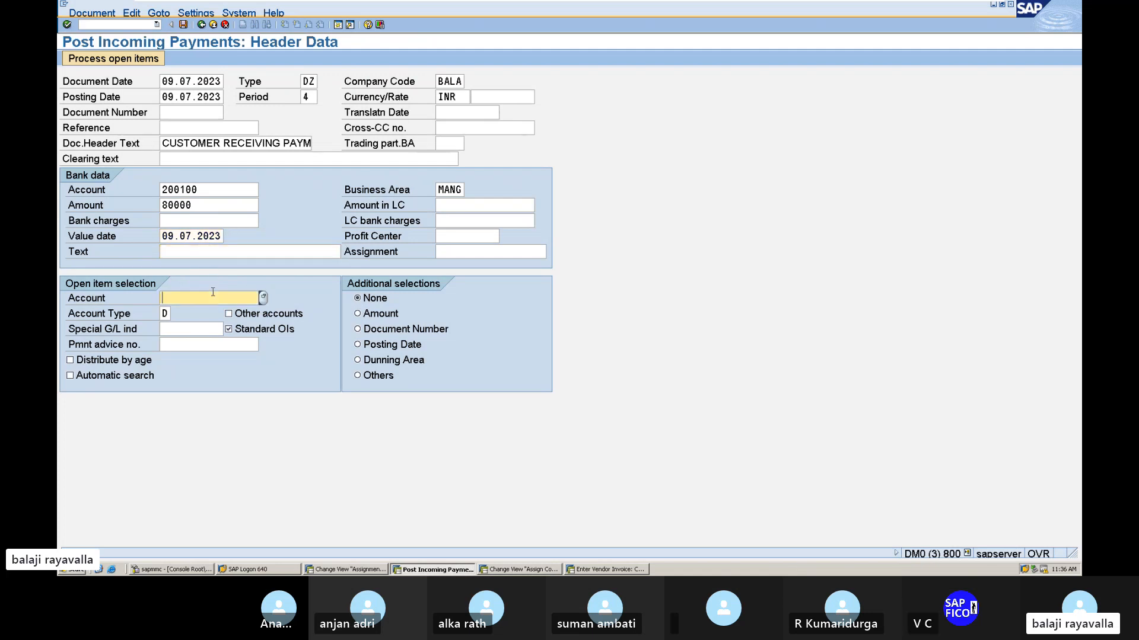
pyautogui.click(263, 297)
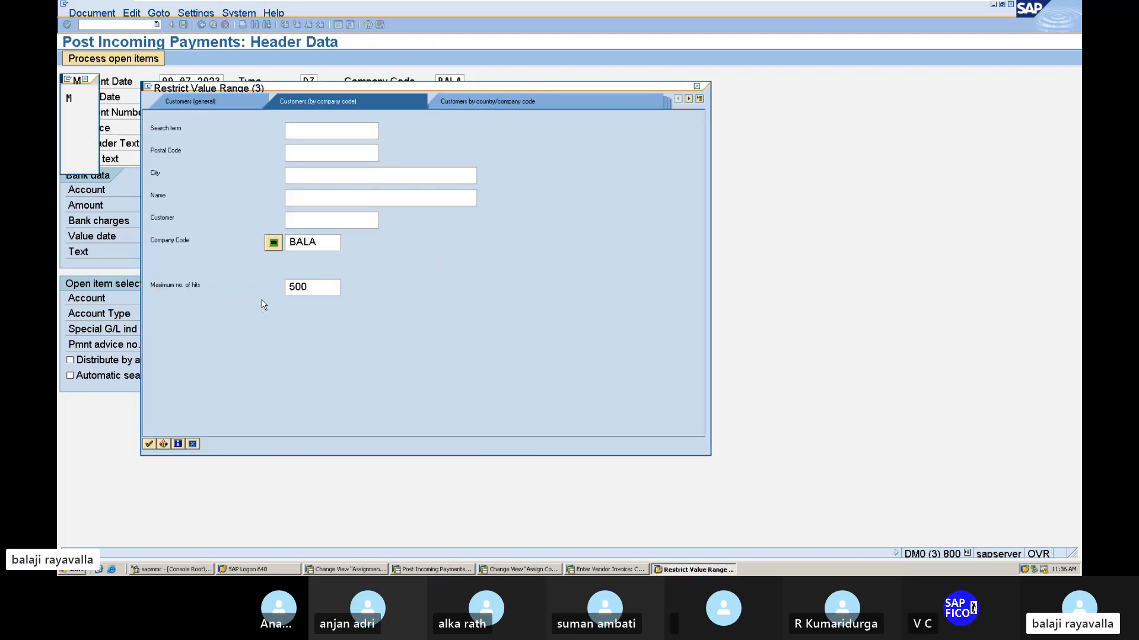
pyautogui.press('Return')
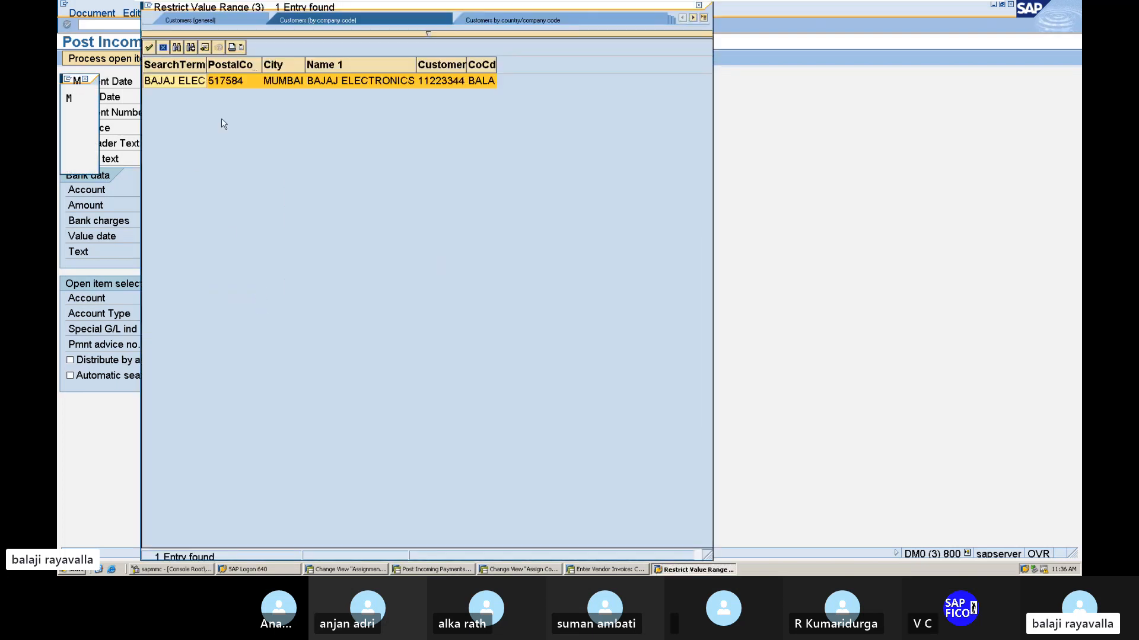
pyautogui.doubleClick(281, 84)
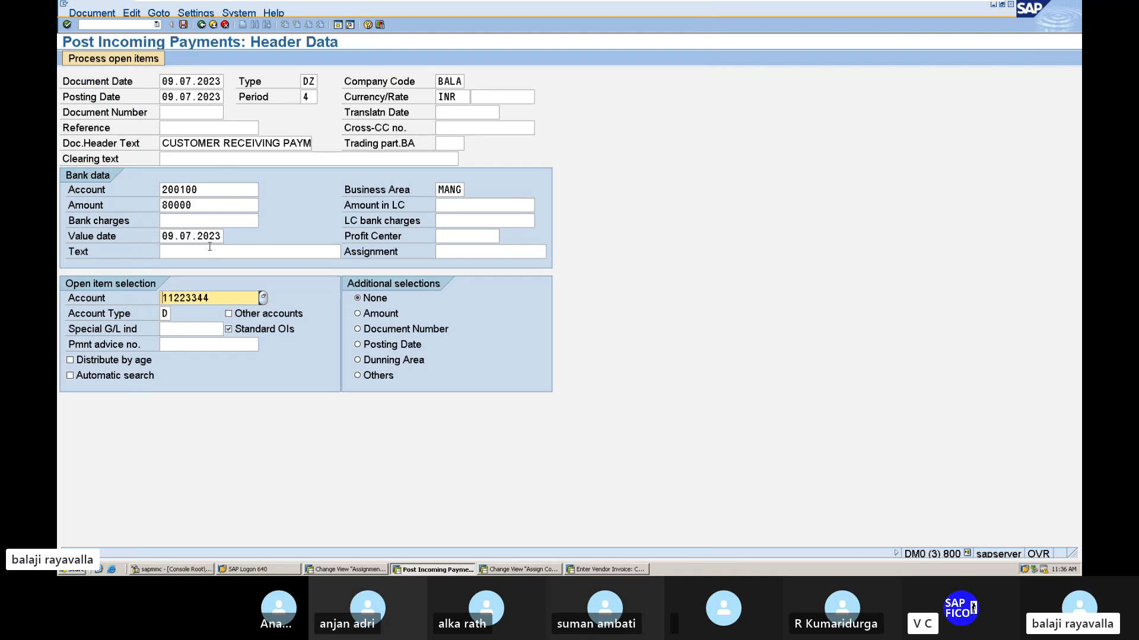
# Enter RECEIVING PAYMENT FROM CUSTOMER as the bank data text.
pyautogui.click(209, 251)
pyautogui.write('RE')
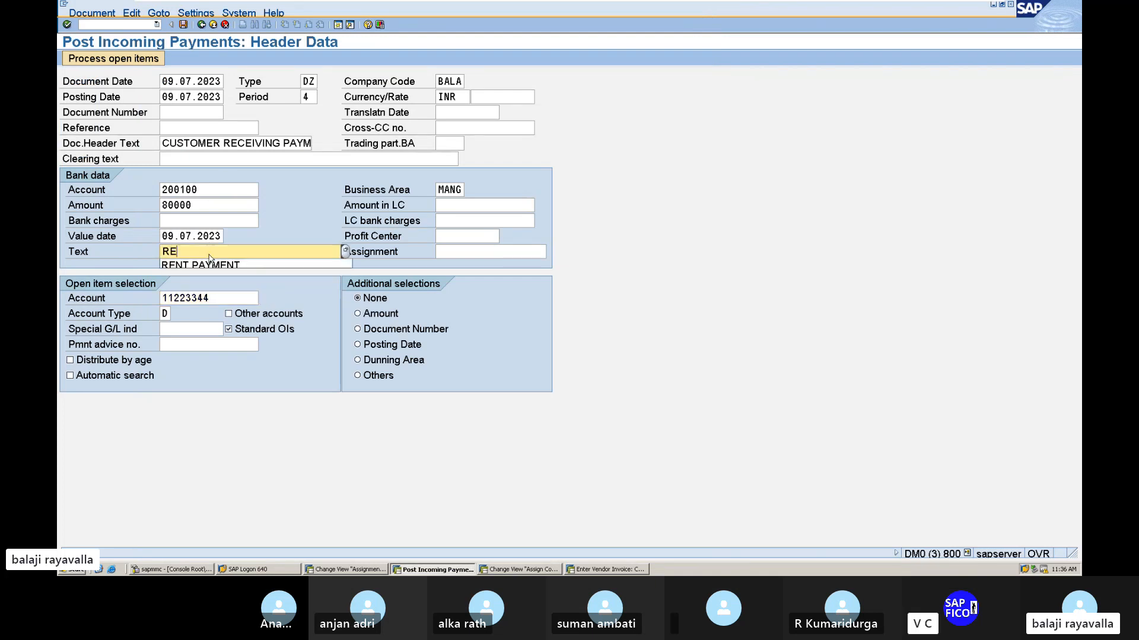
pyautogui.write('CEIVI')
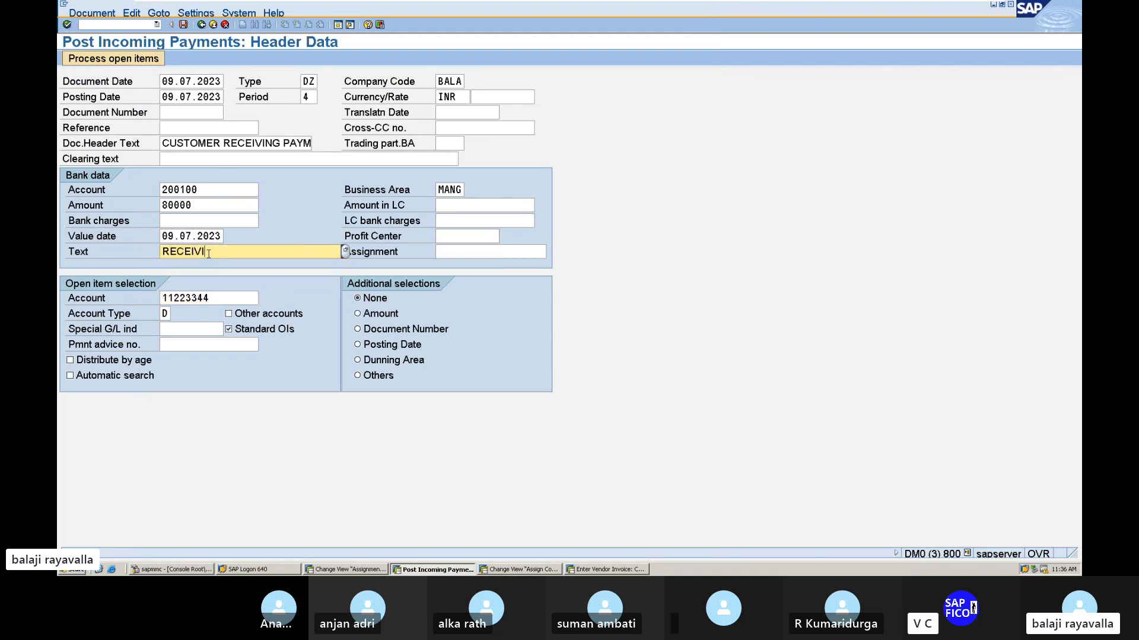
pyautogui.write('NG PAYMENT ')
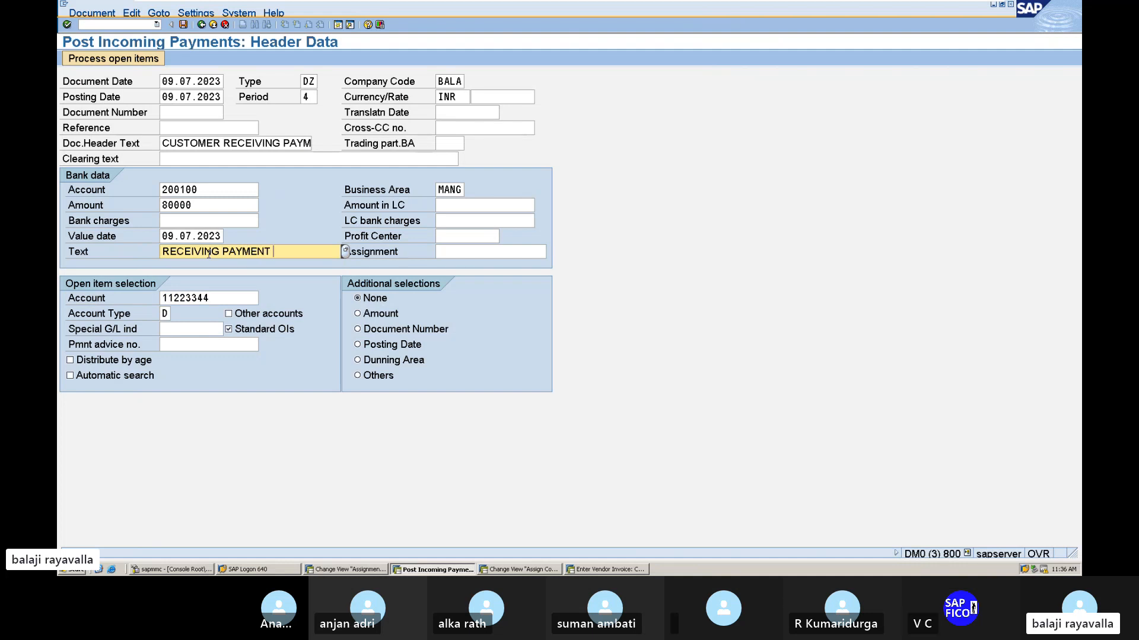
pyautogui.write('FROM CUST')
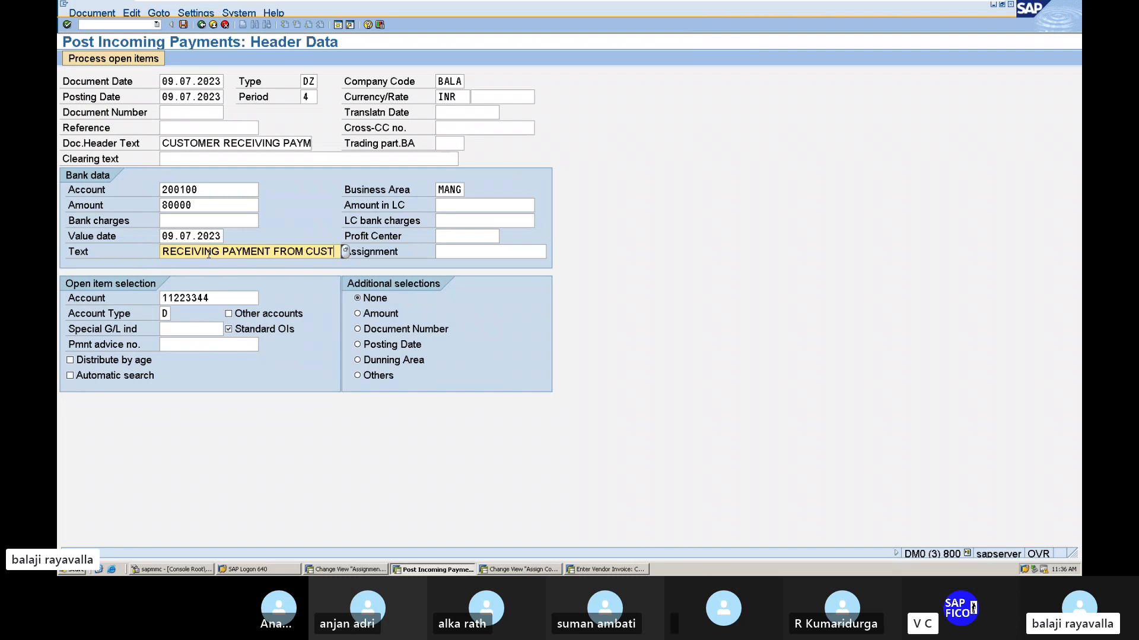
pyautogui.write('OMER')
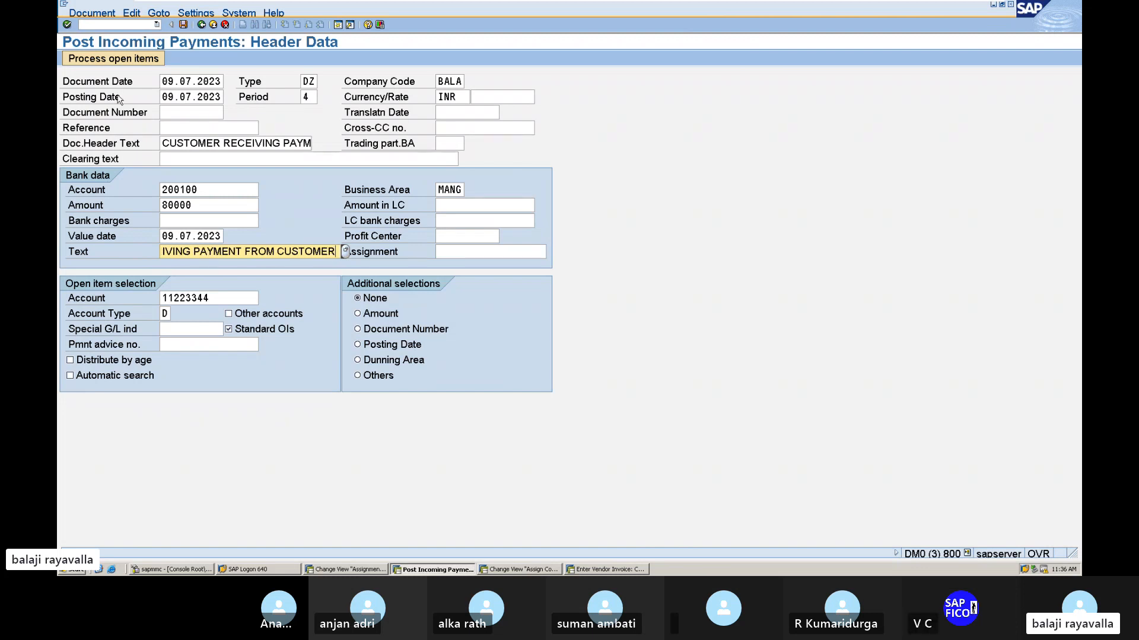
# Process the customer's open items and post the incoming payment.
pyautogui.click(130, 58)
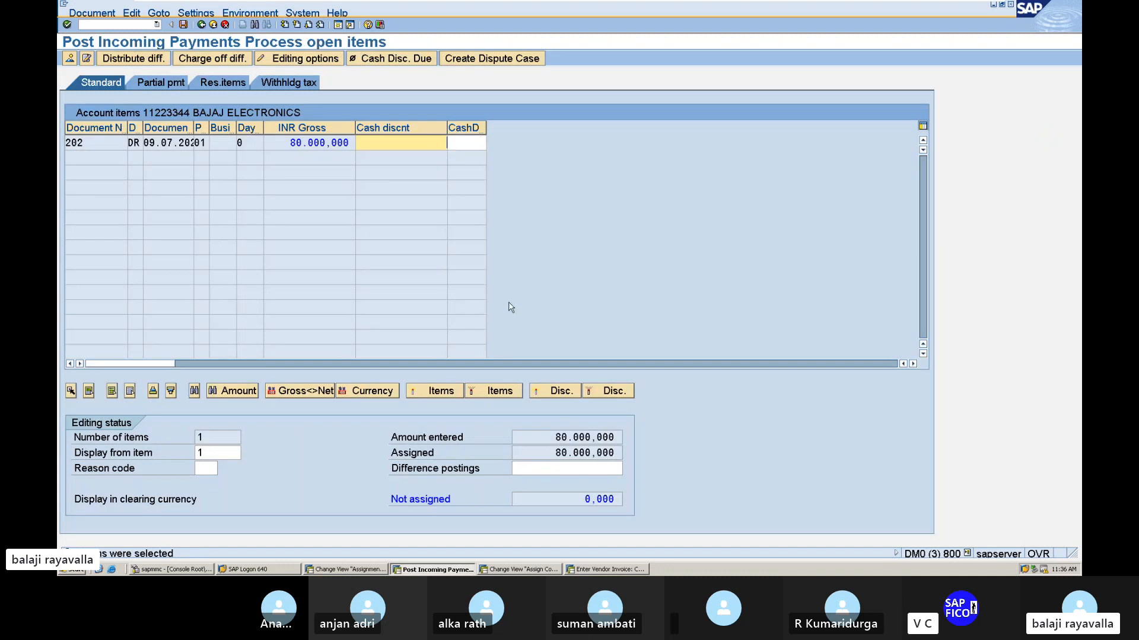
pyautogui.click(184, 25)
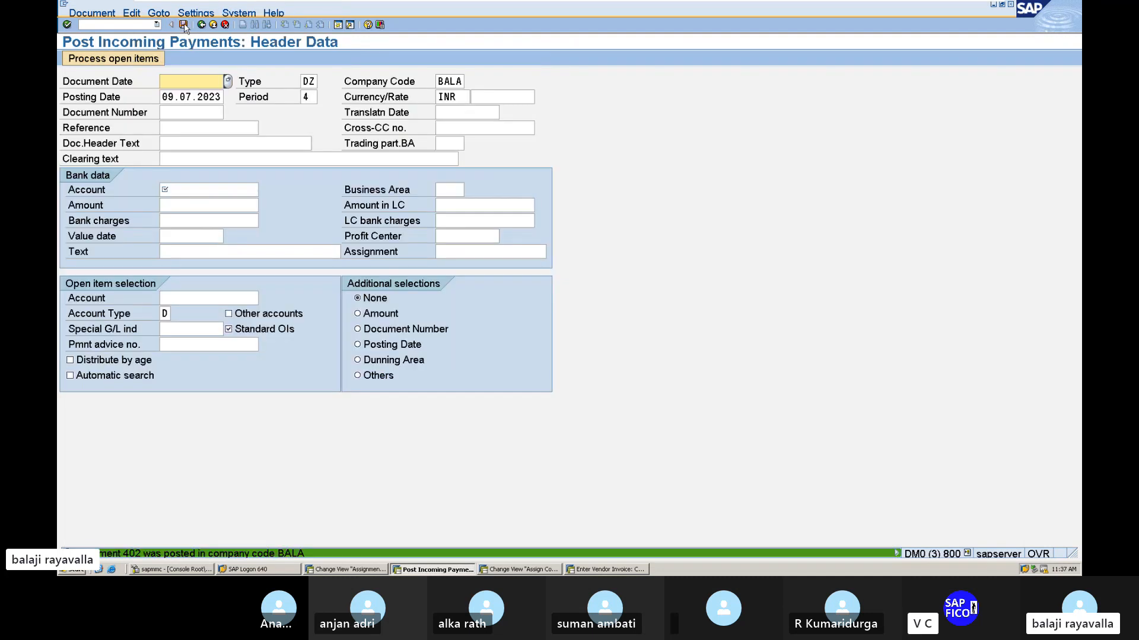
pyautogui.click(131, 25)
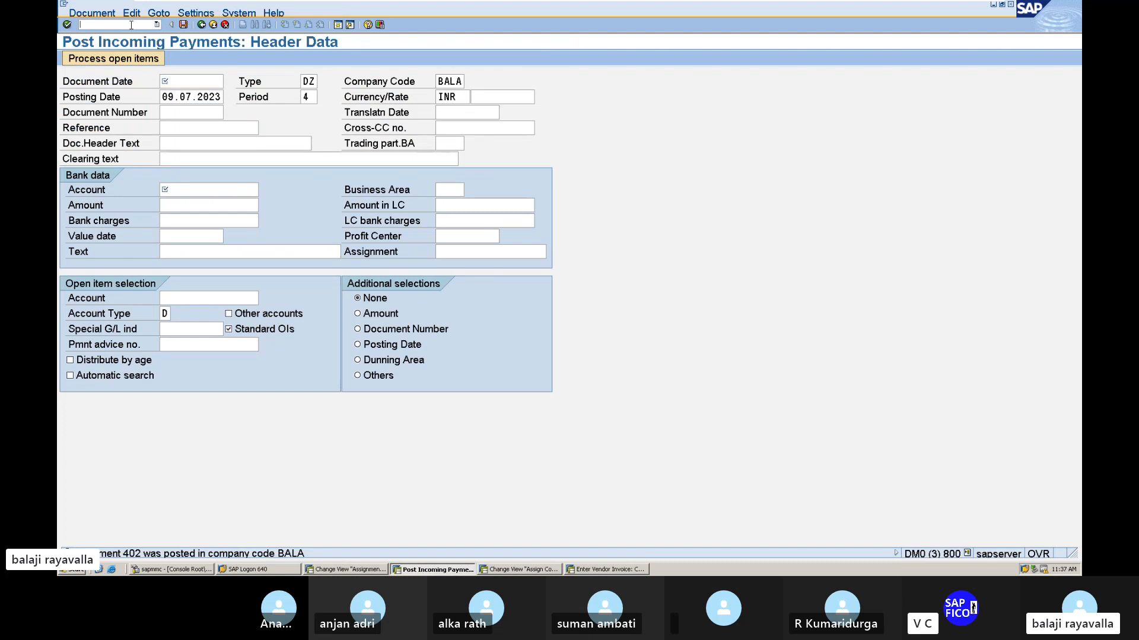